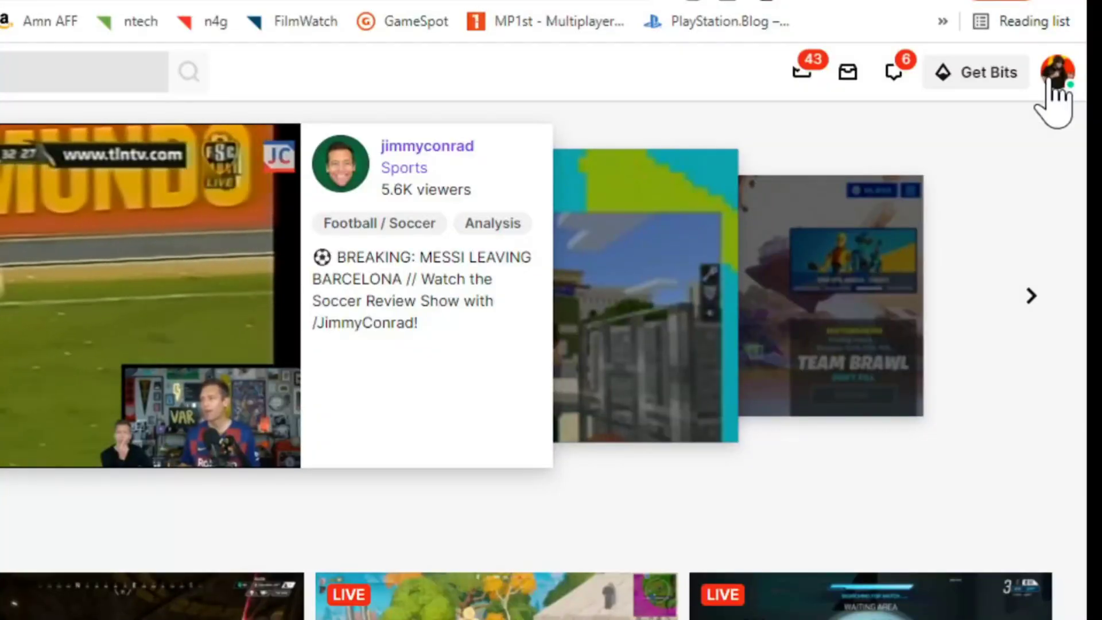
Step: Go to the Extensions page of the Twitch Creator Dashboard
click(1048, 81)
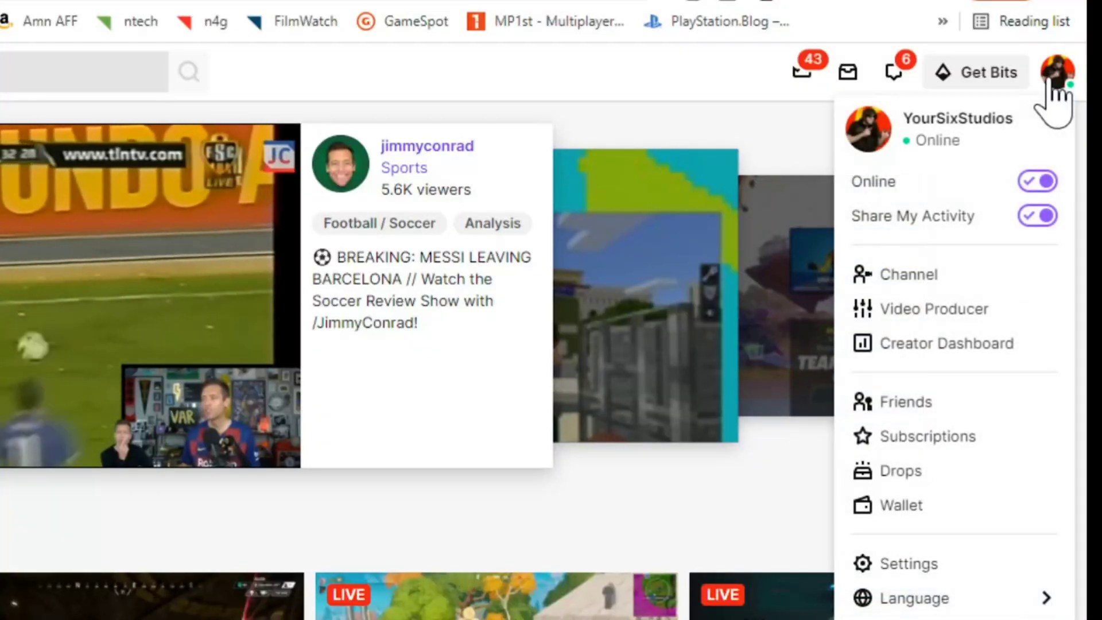
click(988, 347)
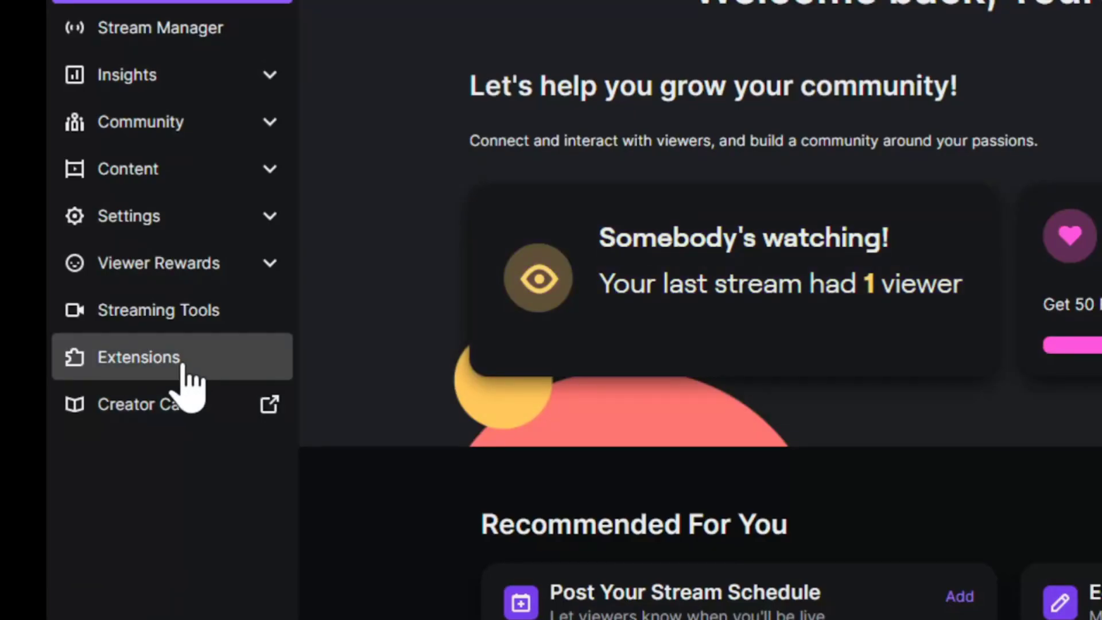
click(180, 370)
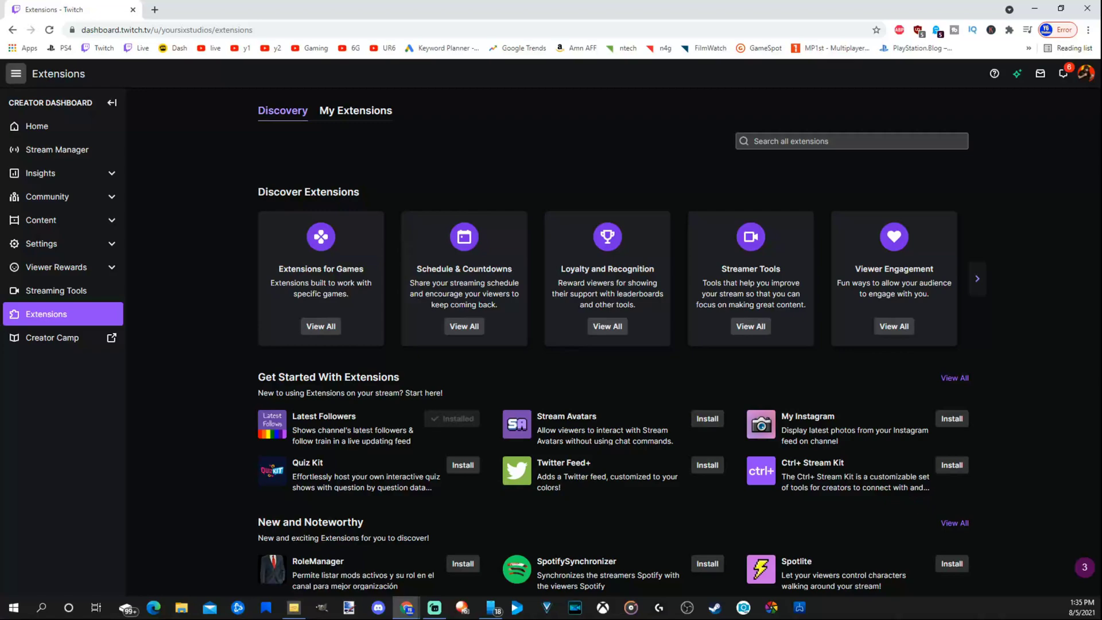
Step: Search all extensions for 'overlay expert'
click(804, 141)
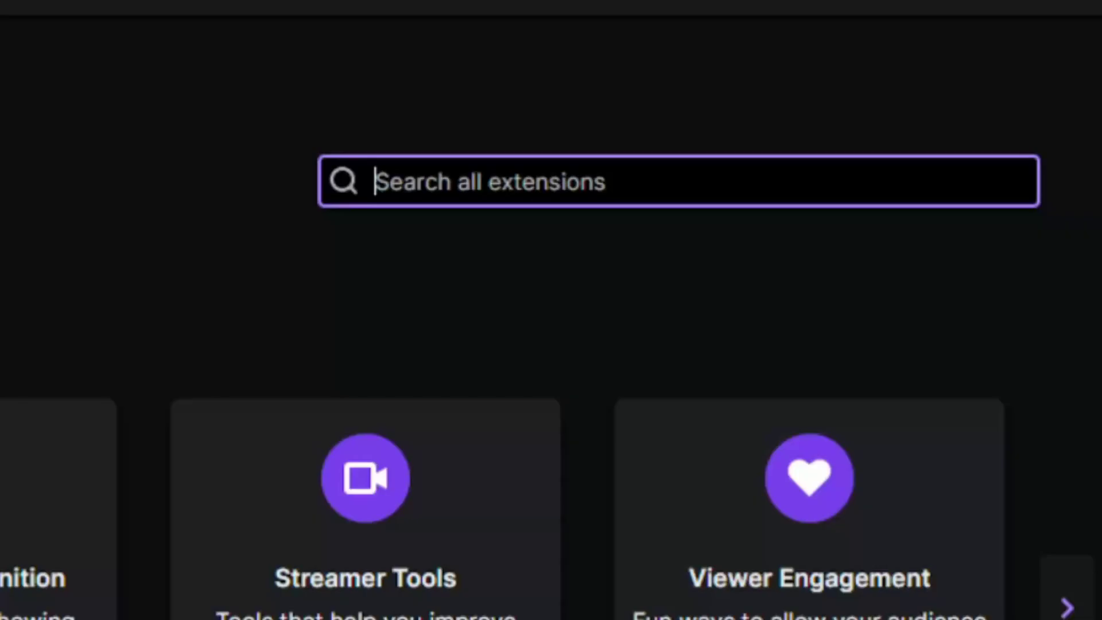
text(overlay expert)
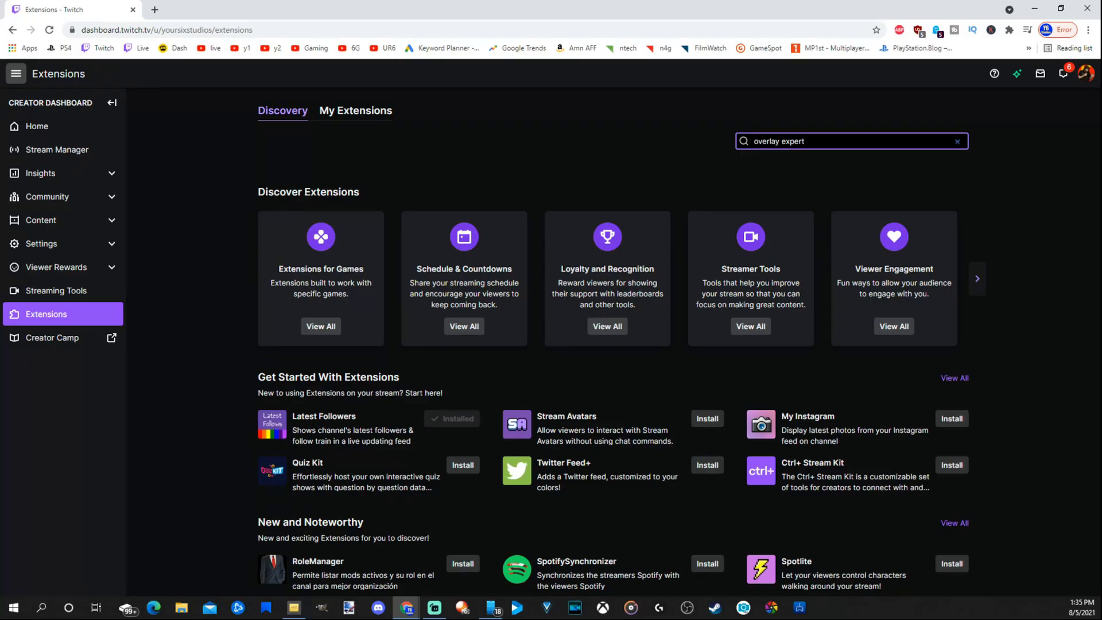
key(Return)
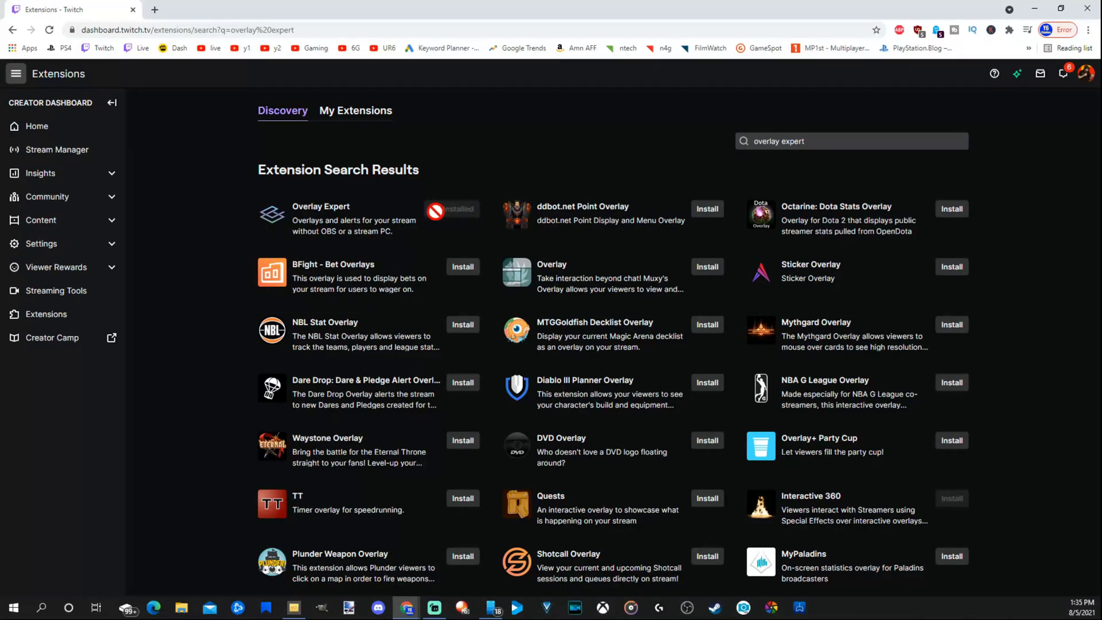
Step: Open Overlay Expert's configuration and start customizing the Blueprint marketplace overlay
click(284, 224)
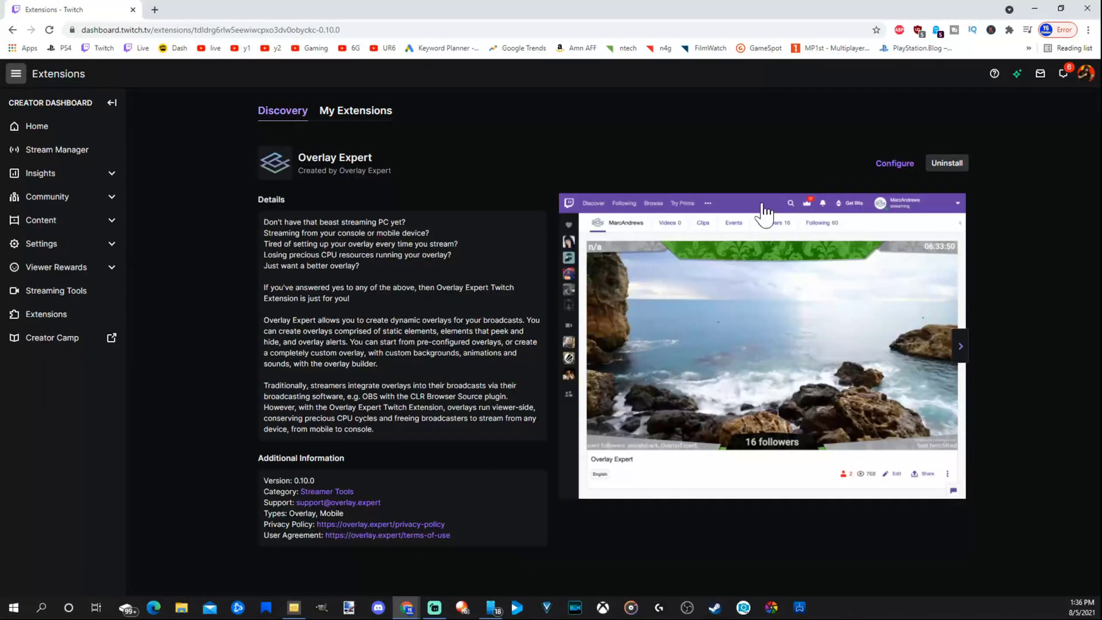
click(894, 166)
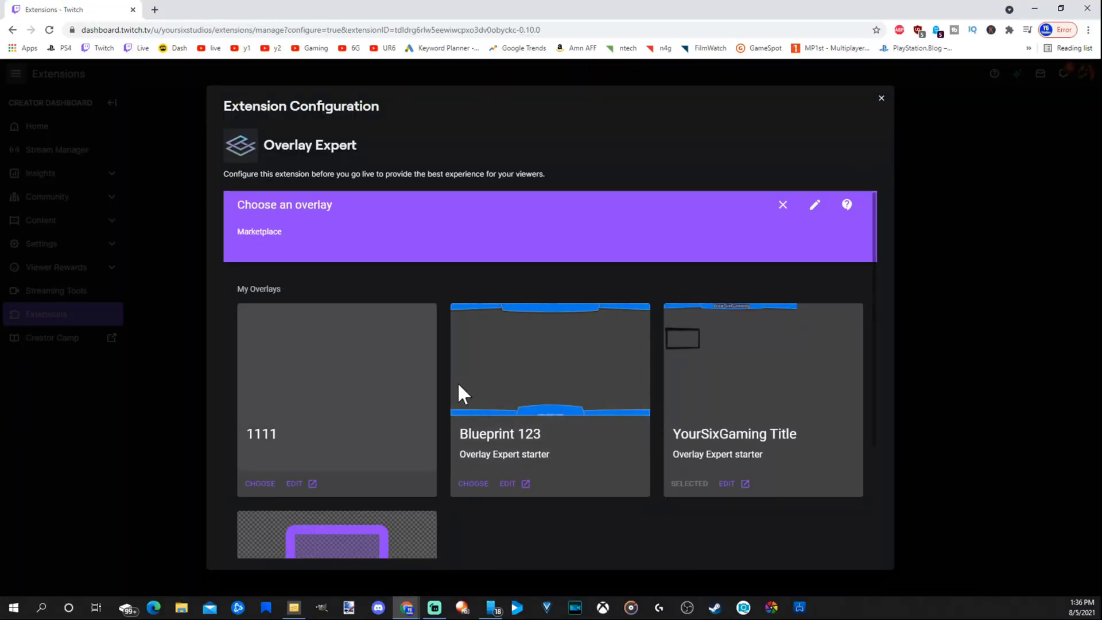
scroll(335, 453, down, 3)
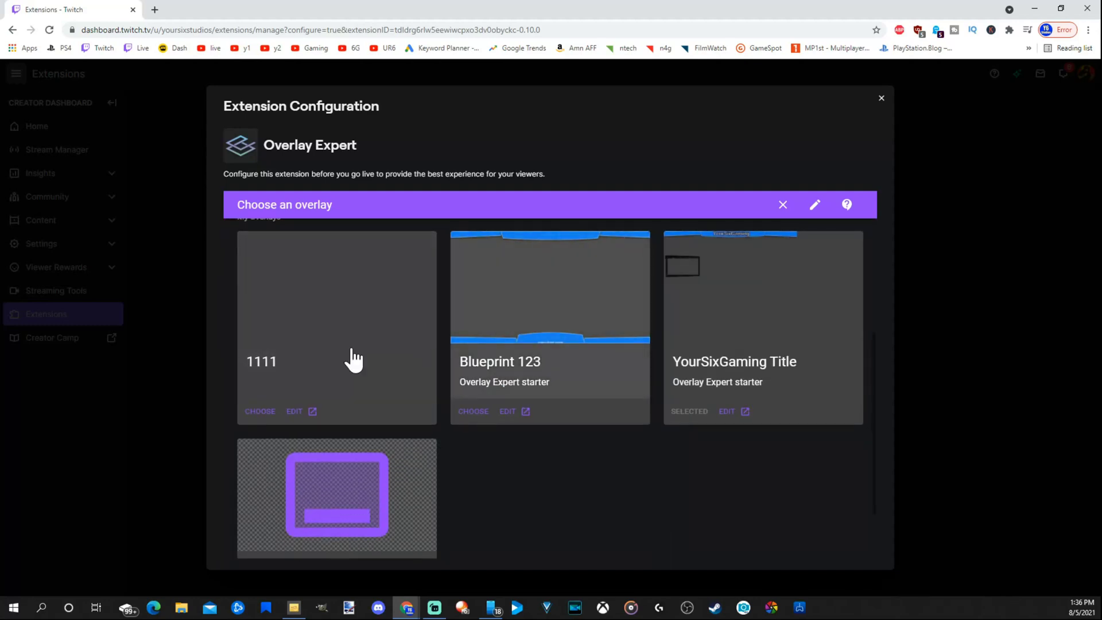
scroll(351, 359, up, 1)
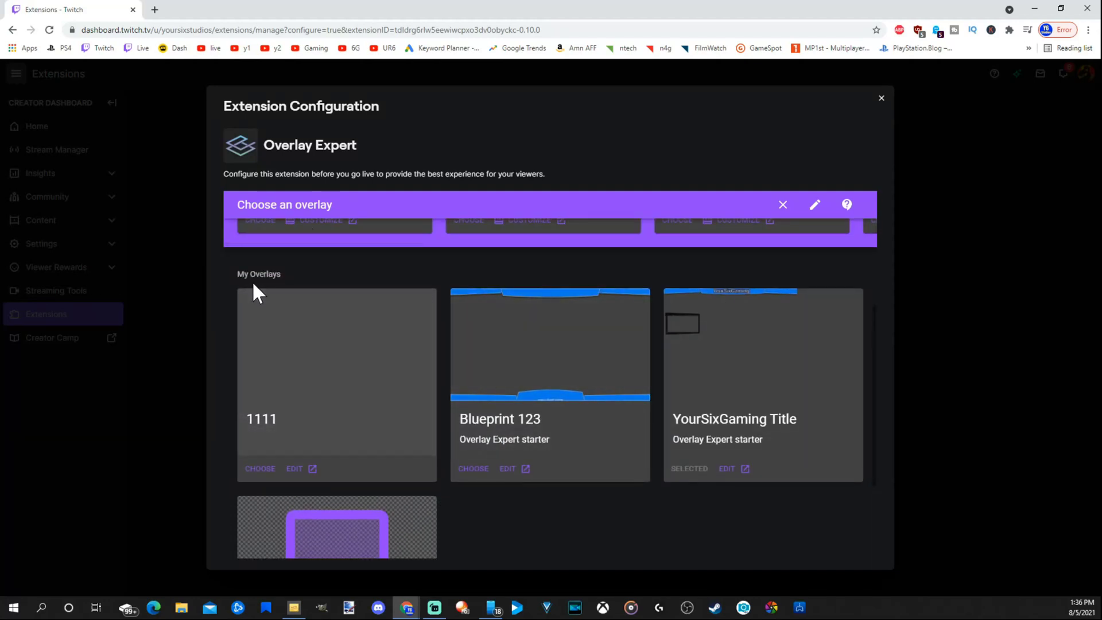
scroll(345, 353, up, 3)
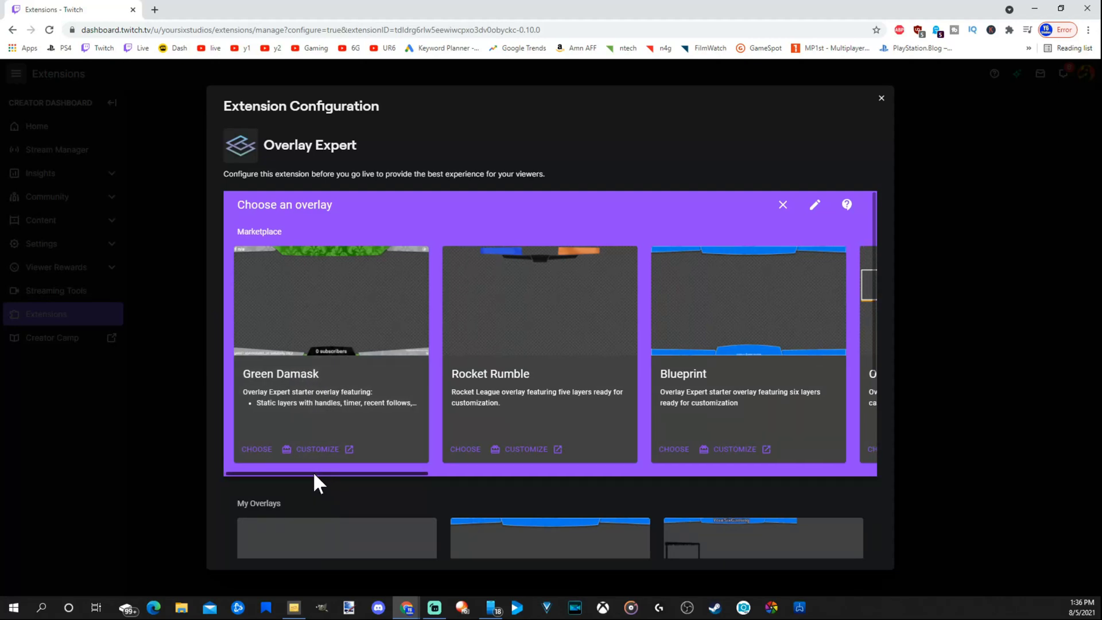
drag(313, 473, 627, 492)
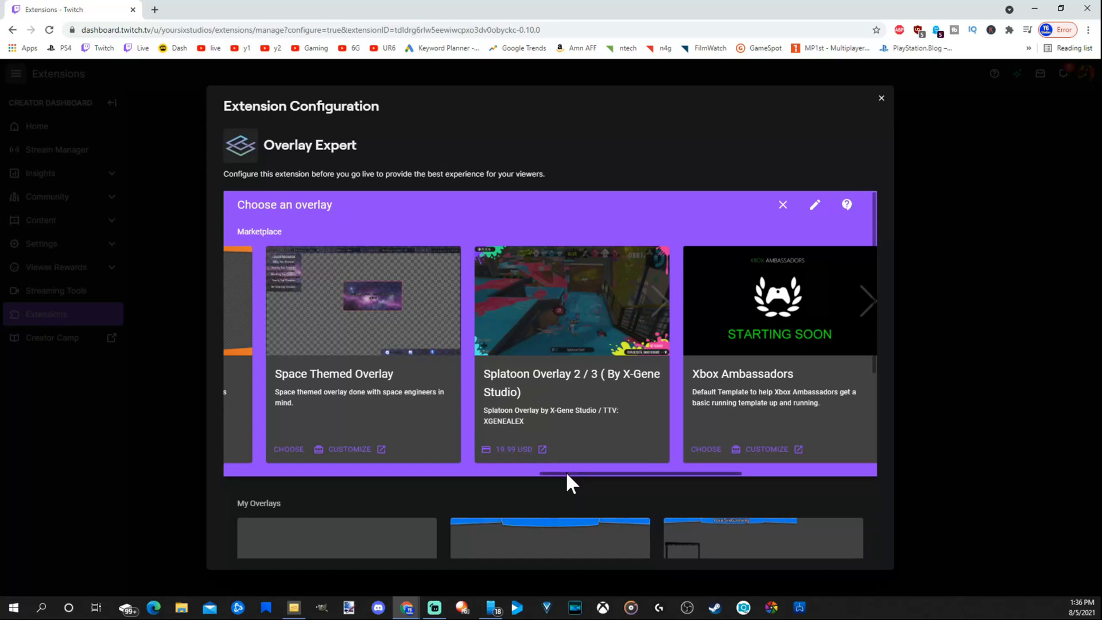
drag(566, 470, 348, 481)
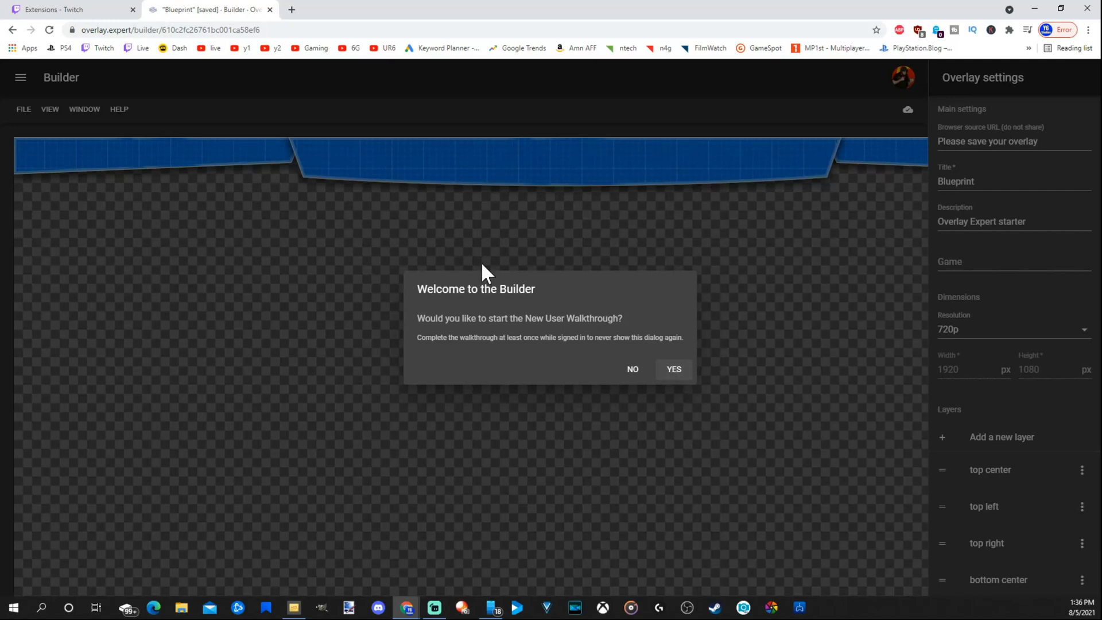
Step: Decline the builder's new-user walkthrough and dismiss the account menu unchanged
click(633, 370)
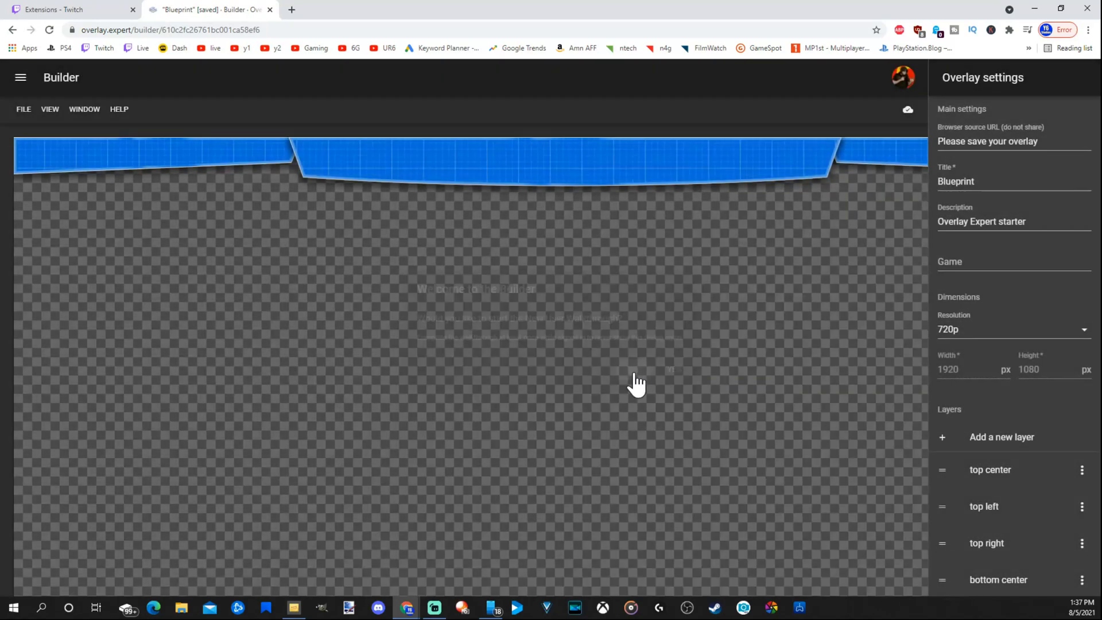
click(908, 82)
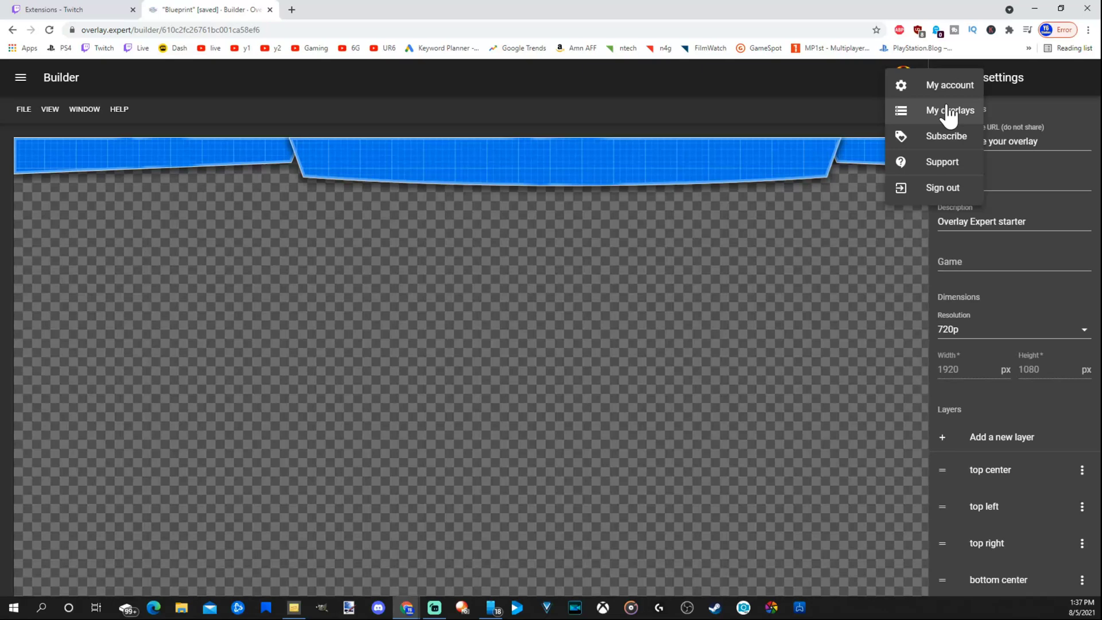
click(796, 86)
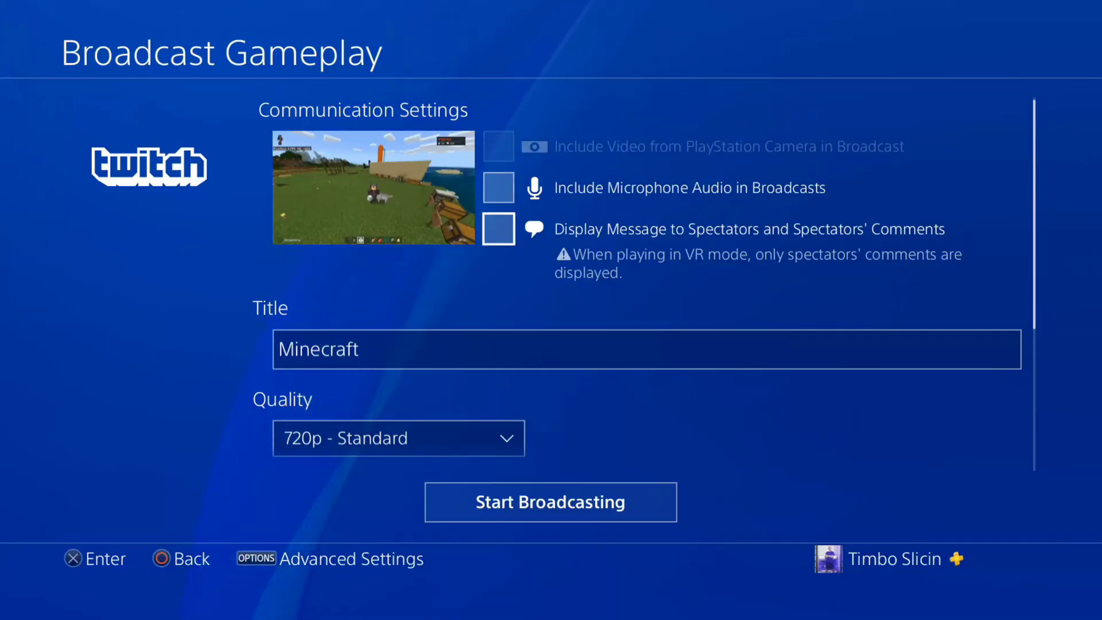
key(Down)
key(Return)
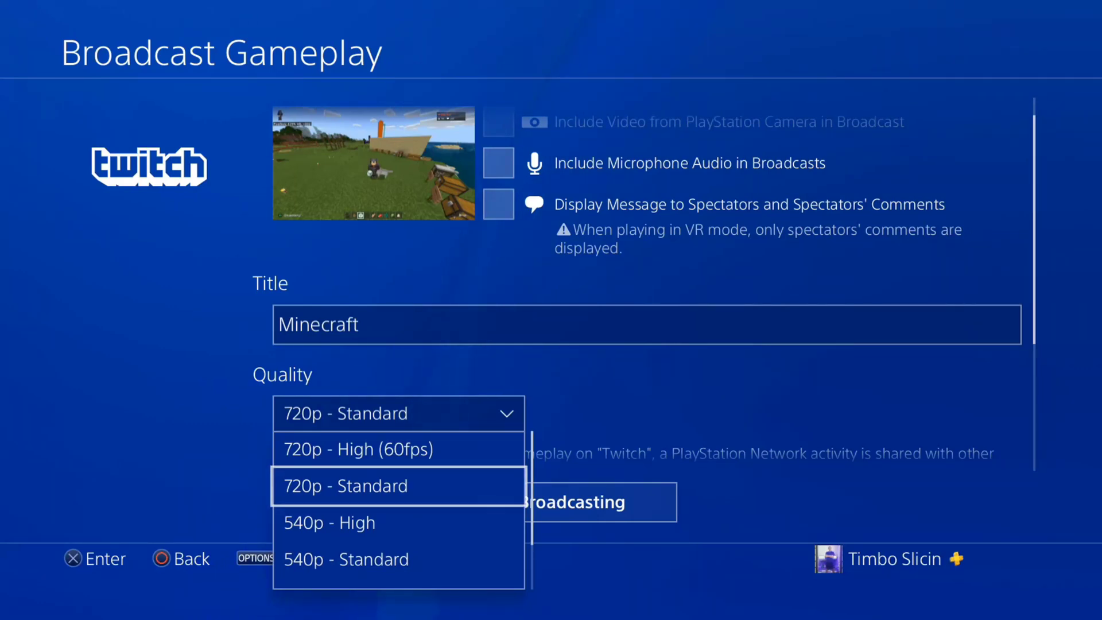
key(Return)
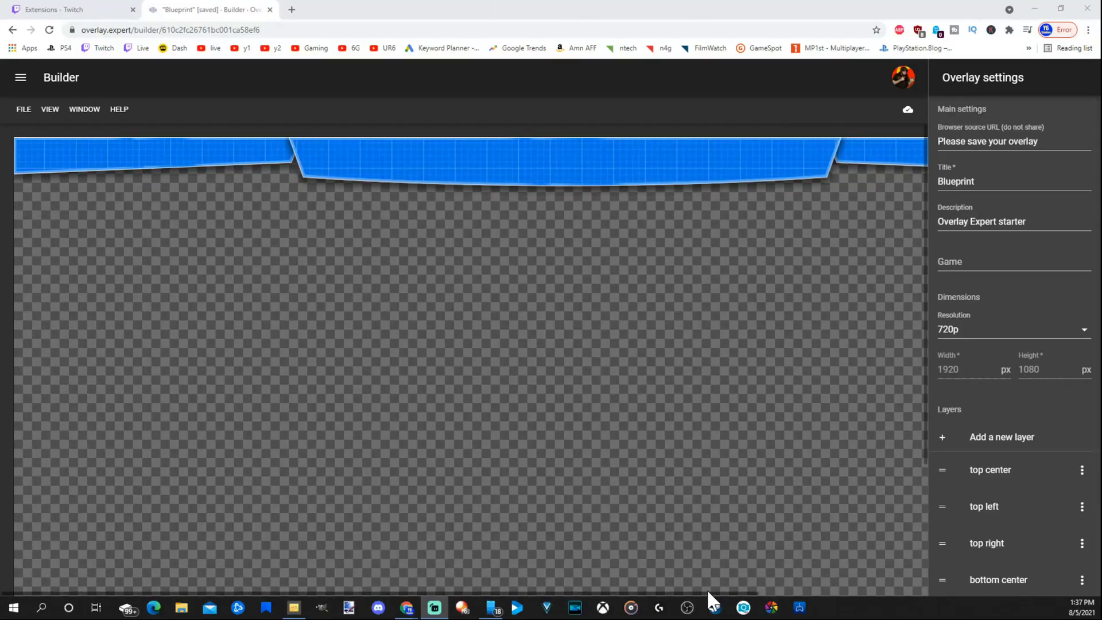
Step: Narrow the top center blue banner layer
drag(709, 593, 876, 591)
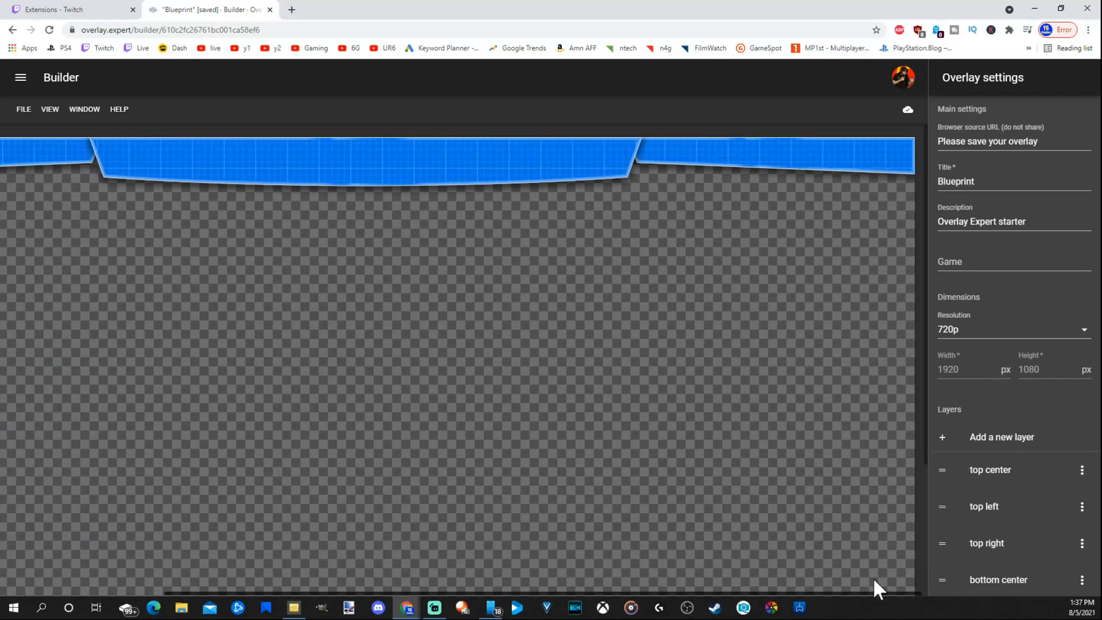
click(763, 165)
click(466, 160)
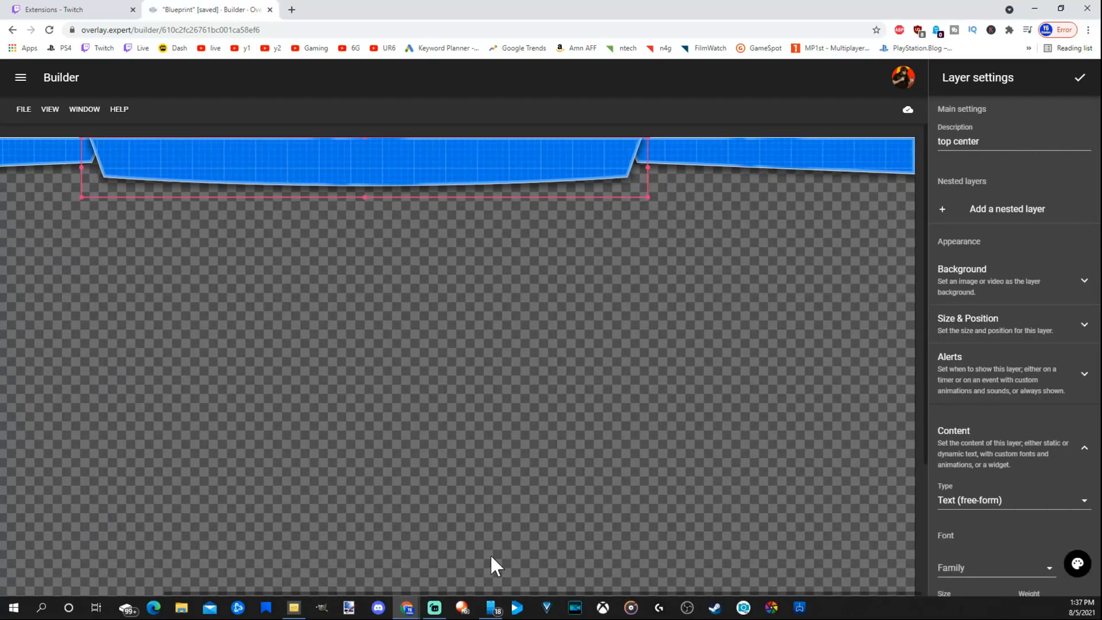
drag(488, 588, 407, 585)
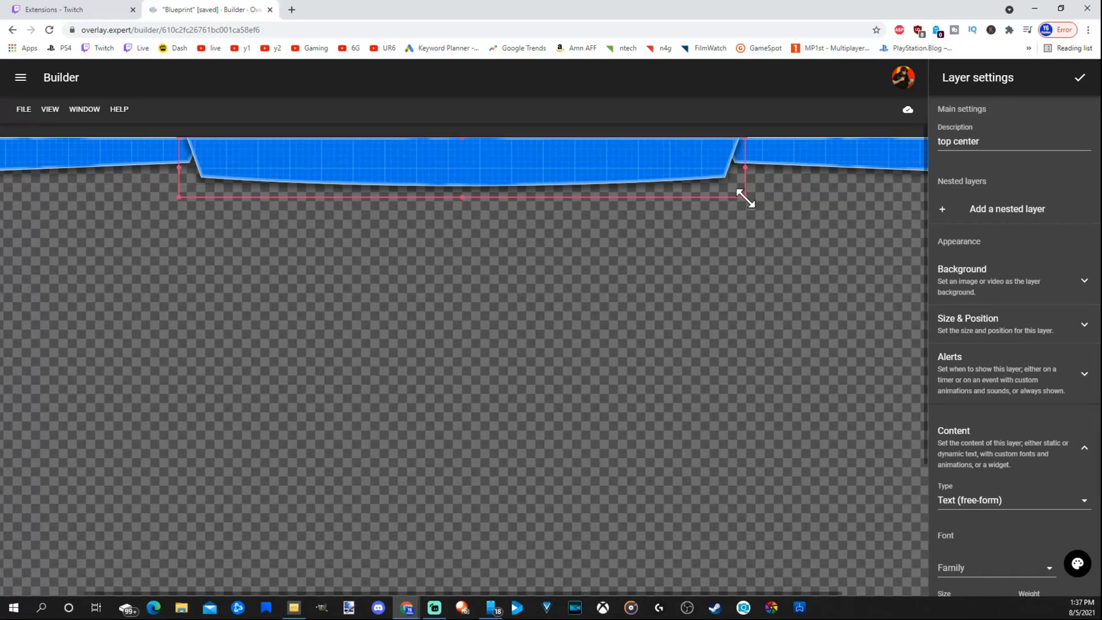
mouse_move(745, 198)
mouse_down()
mouse_move(600, 179)
mouse_move(730, 202)
mouse_move(755, 194)
mouse_move(743, 195)
mouse_up()
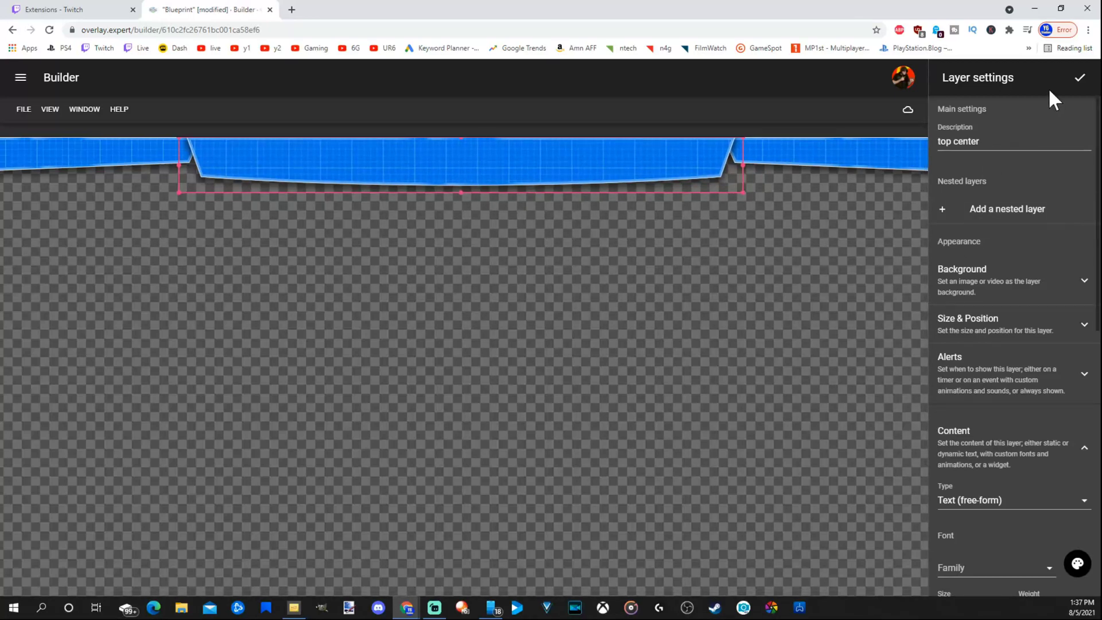
click(1080, 77)
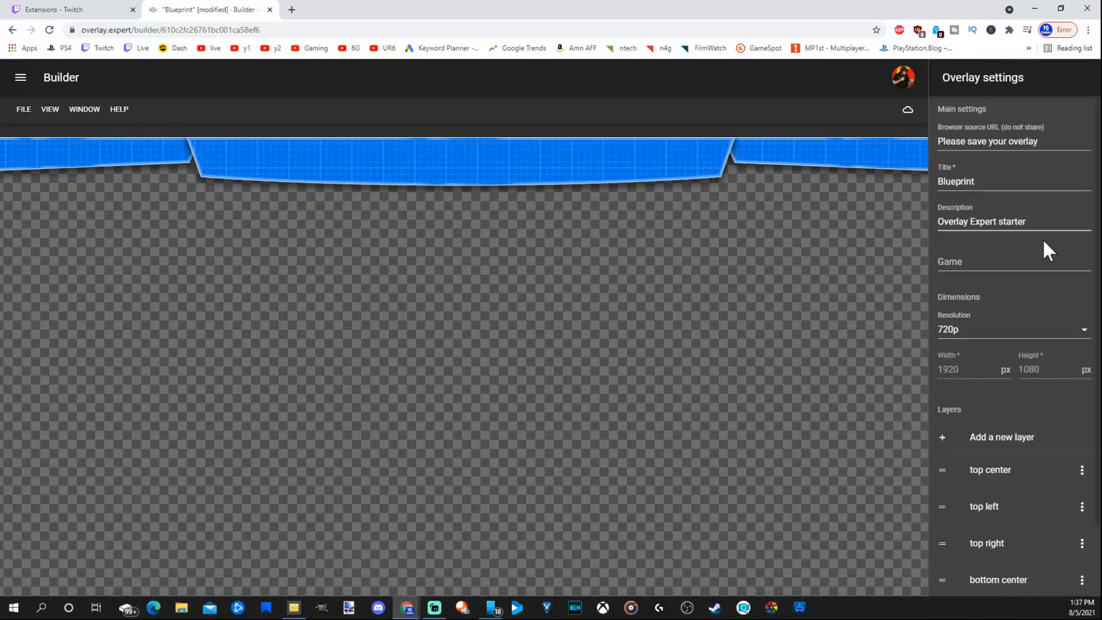
Step: Try 1080p, return to 720p, and move the top center banner below the top-left piece
click(992, 337)
click(989, 357)
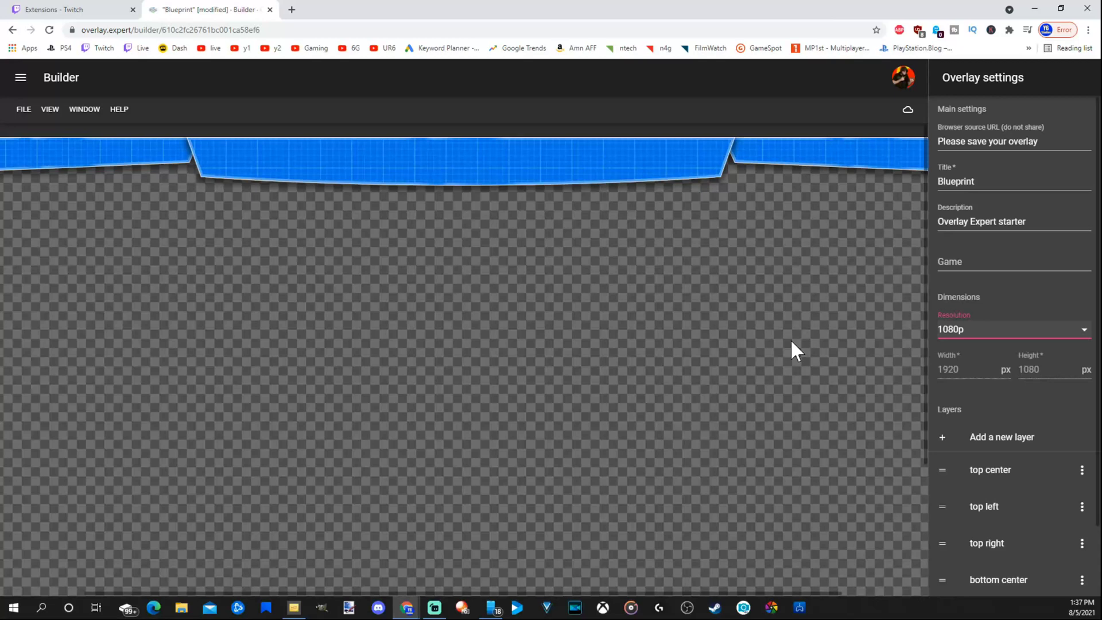
click(961, 340)
click(957, 309)
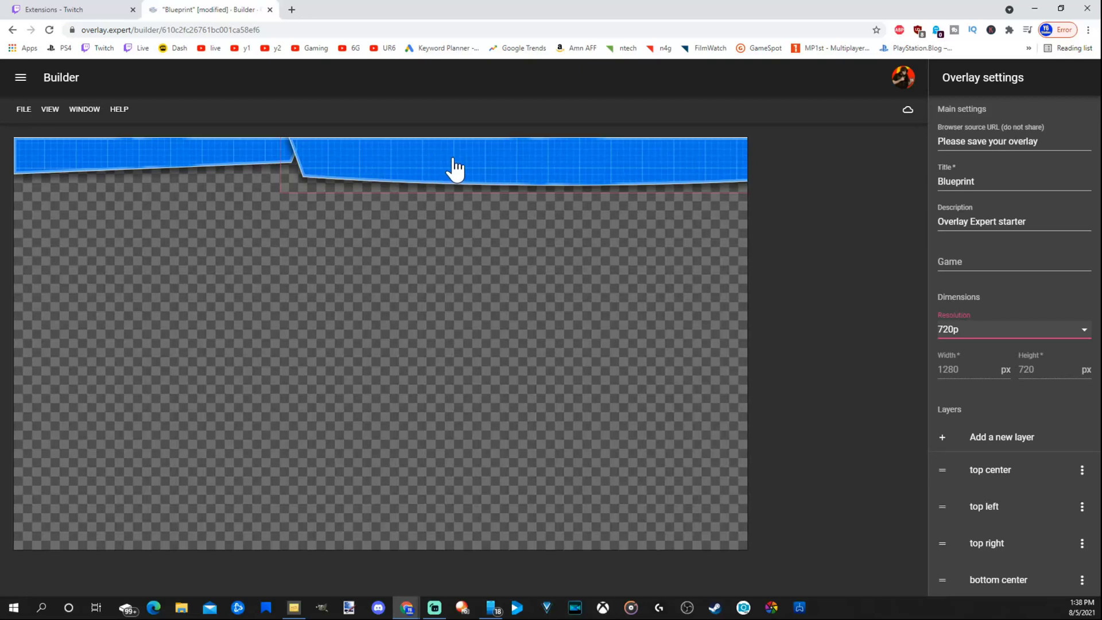
drag(469, 167, 232, 232)
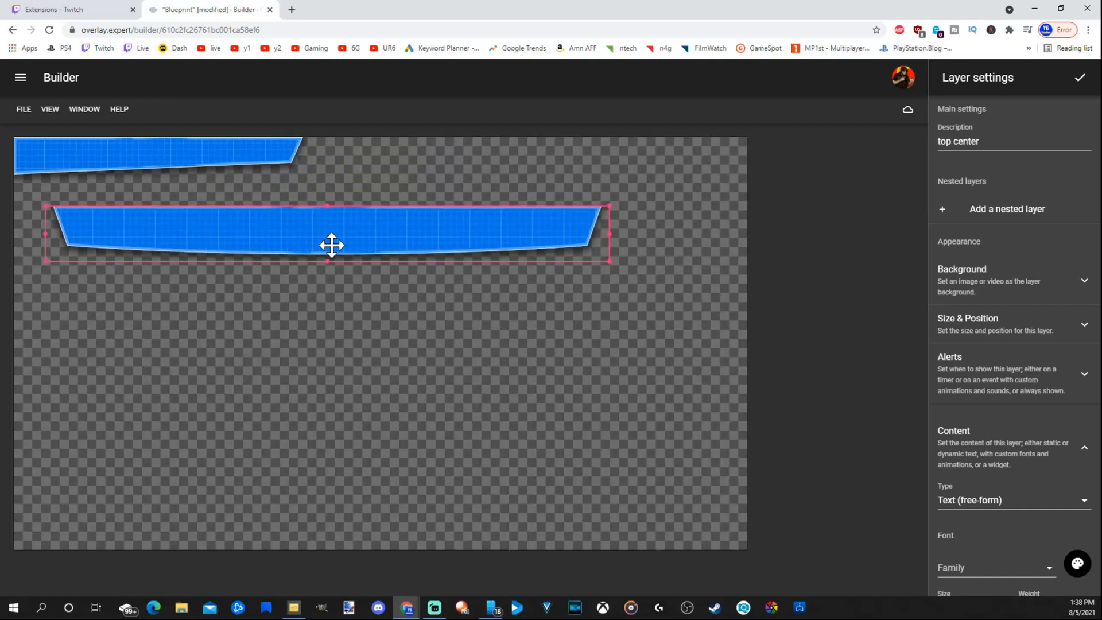
click(1072, 80)
Step: At 1080p, try moving the top-right bar left, then undo the move
click(976, 334)
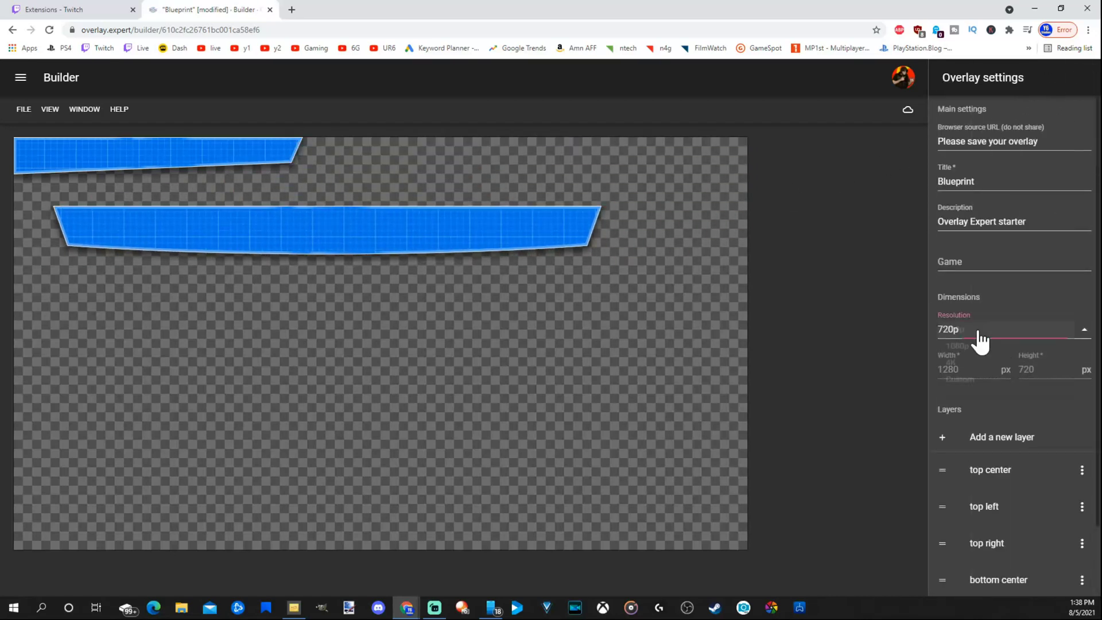
click(975, 351)
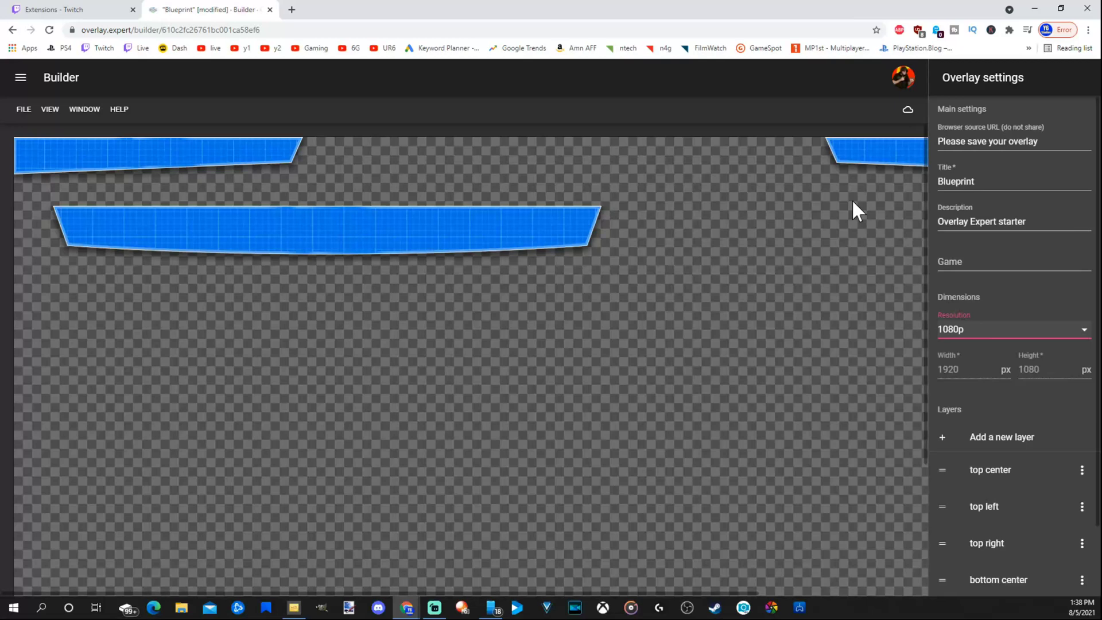
click(871, 152)
drag(872, 152, 636, 159)
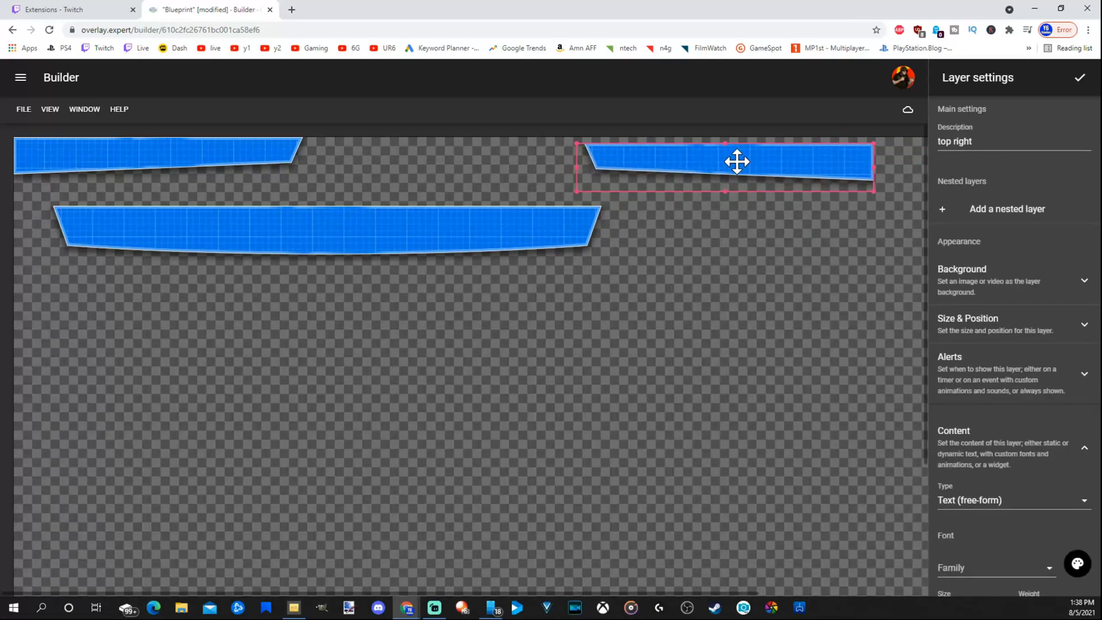
key(ctrl+z)
click(1079, 80)
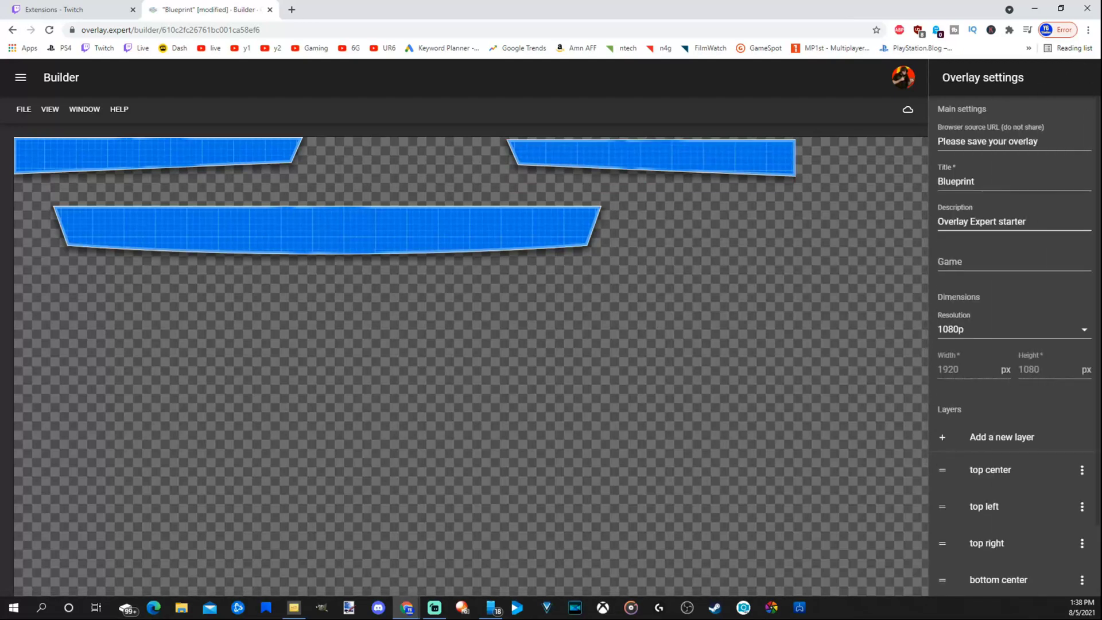
Step: Back at 720p, nudge the top-right bar left and raise the centre bar between the top bars
click(986, 338)
click(982, 310)
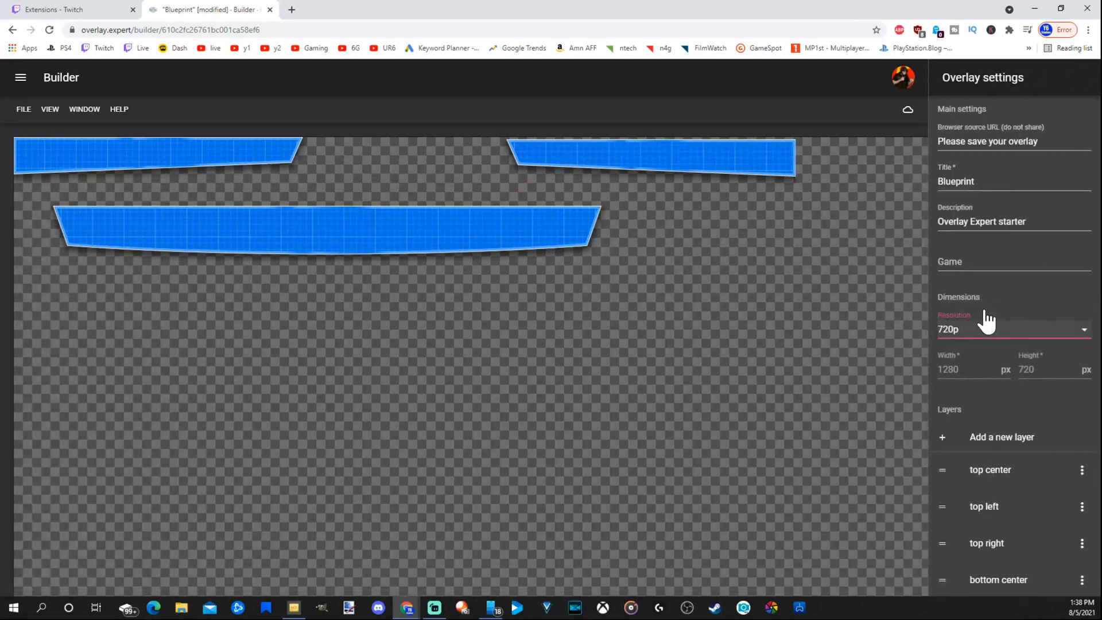
click(666, 166)
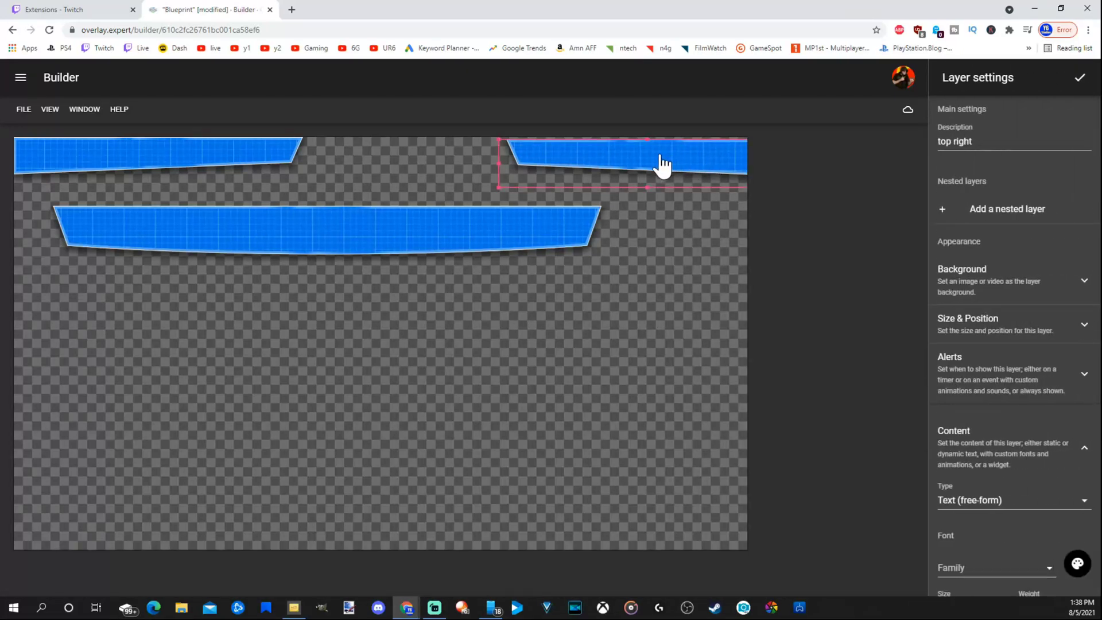
drag(659, 152, 645, 149)
click(239, 160)
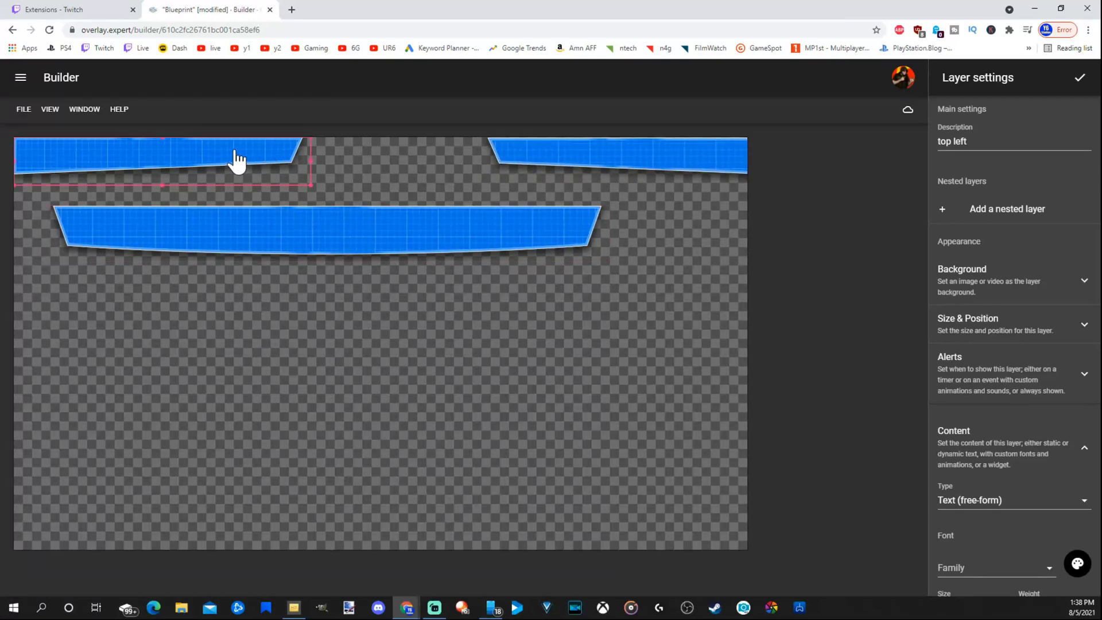
click(344, 229)
drag(344, 228, 425, 167)
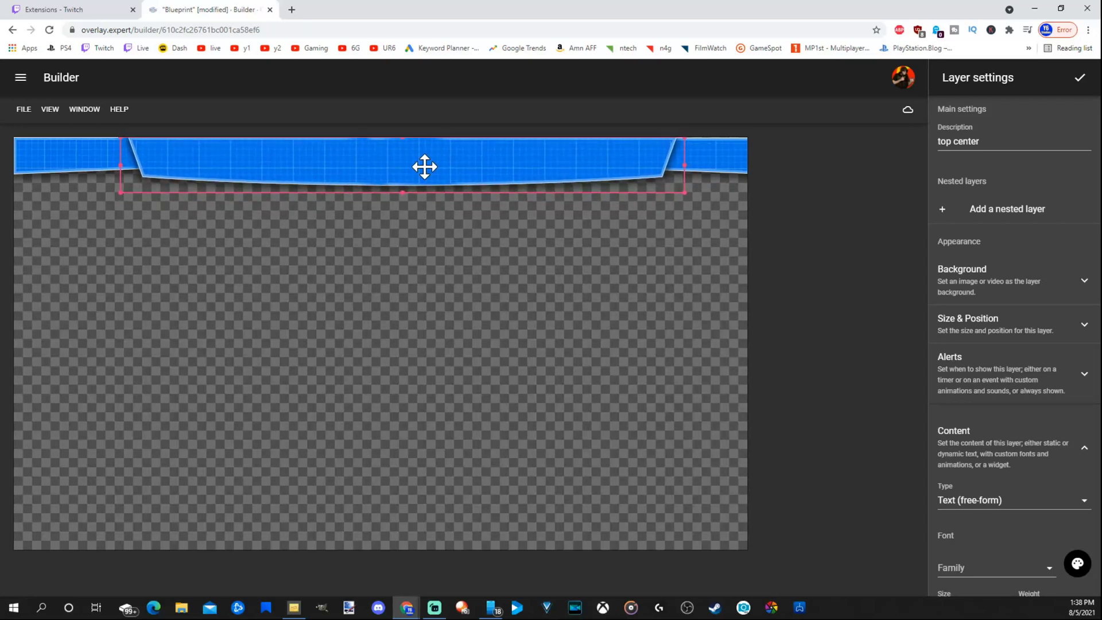
click(1076, 81)
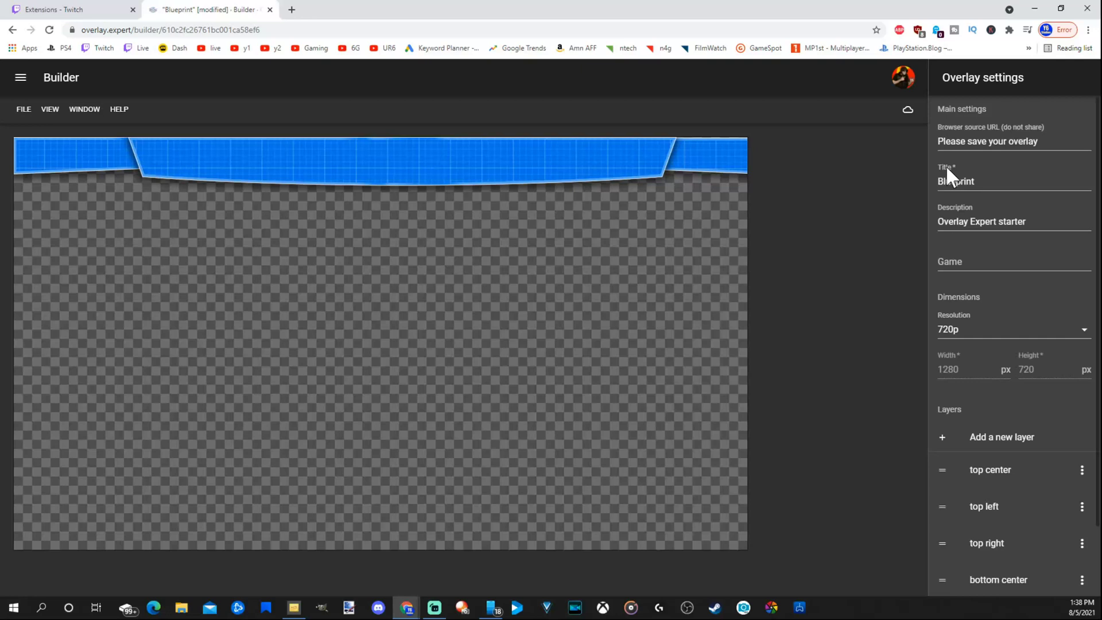
Step: Title the overlay 'YourSix Livestream' and set its game to Rocket League
click(986, 181)
text(YourSix)
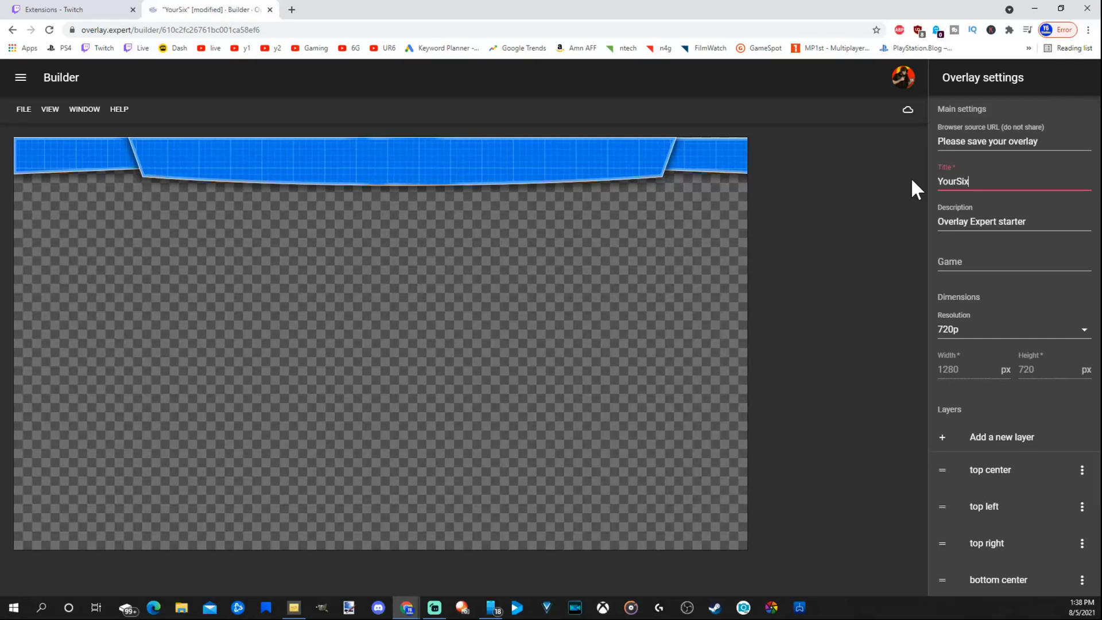
text( Livestream)
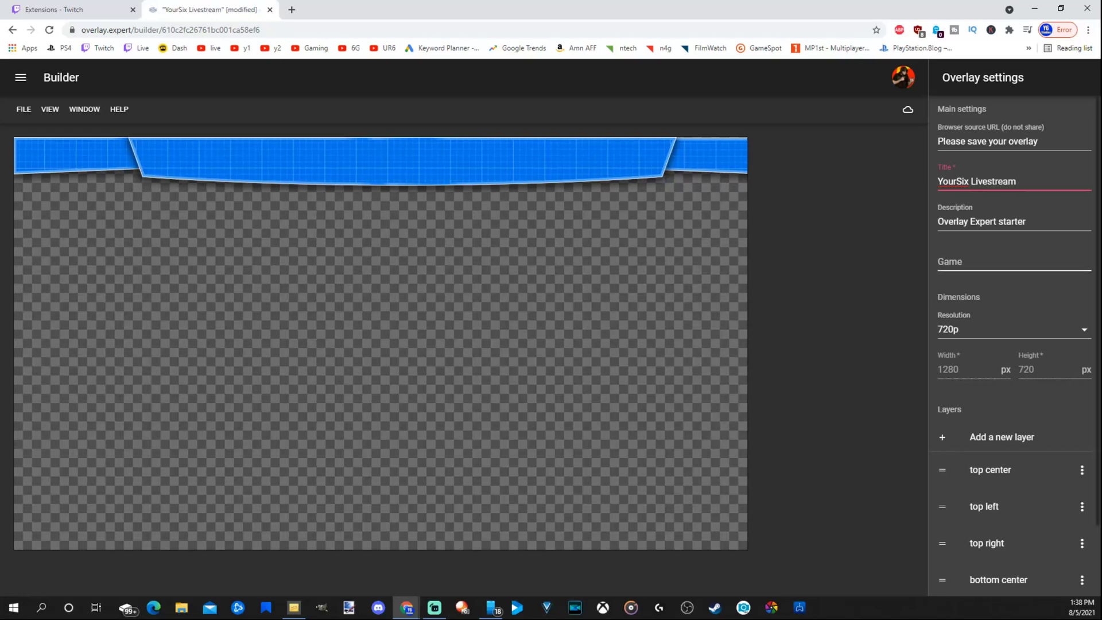
click(975, 262)
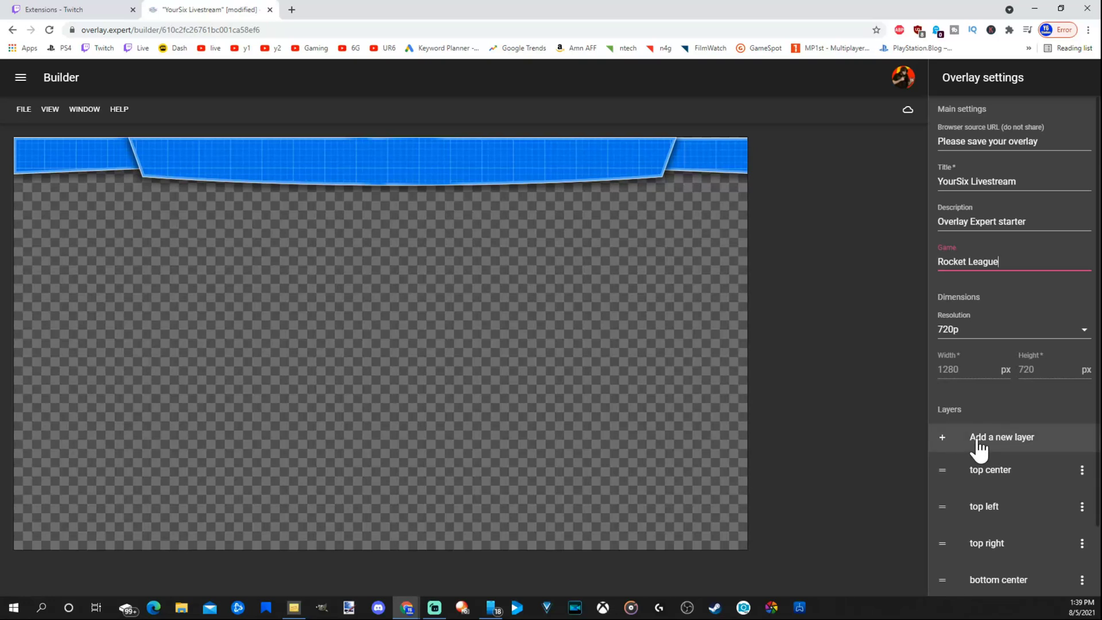
Step: Add a new layer with the description 'Camera'
click(943, 439)
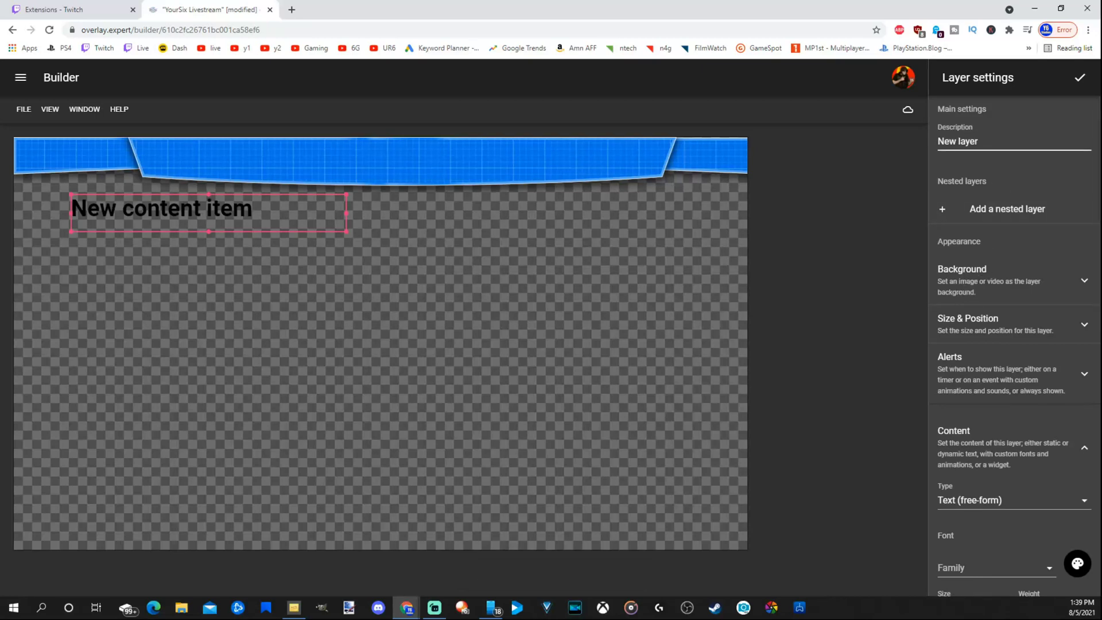
drag(979, 141, 936, 141)
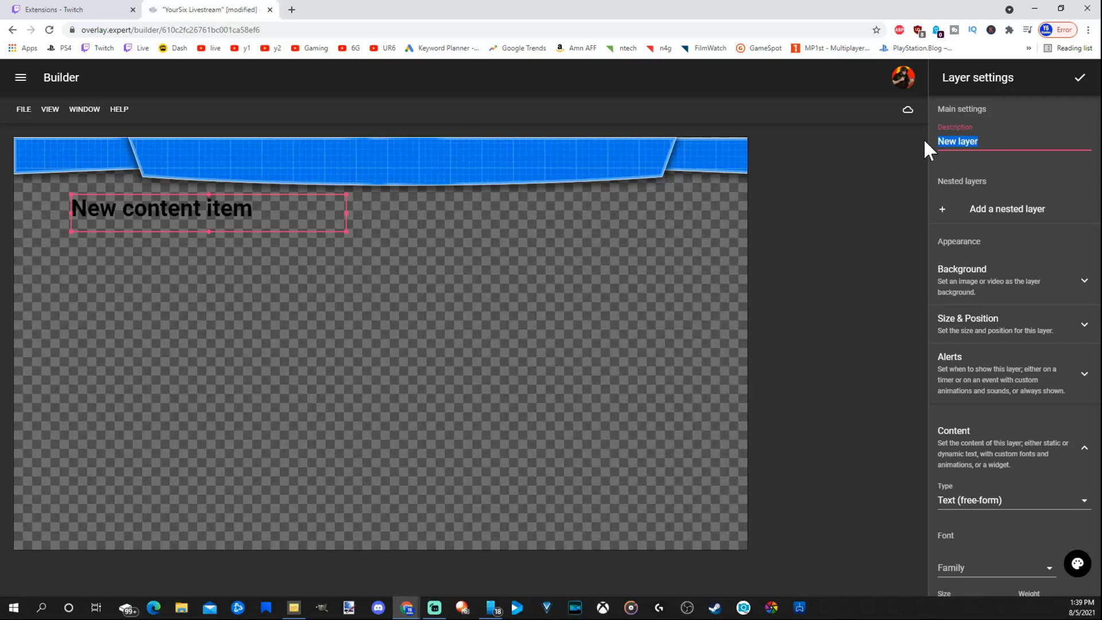
text(Camera)
Step: Browse the BY OVERLAY images to pick the Camera layer's background
click(971, 281)
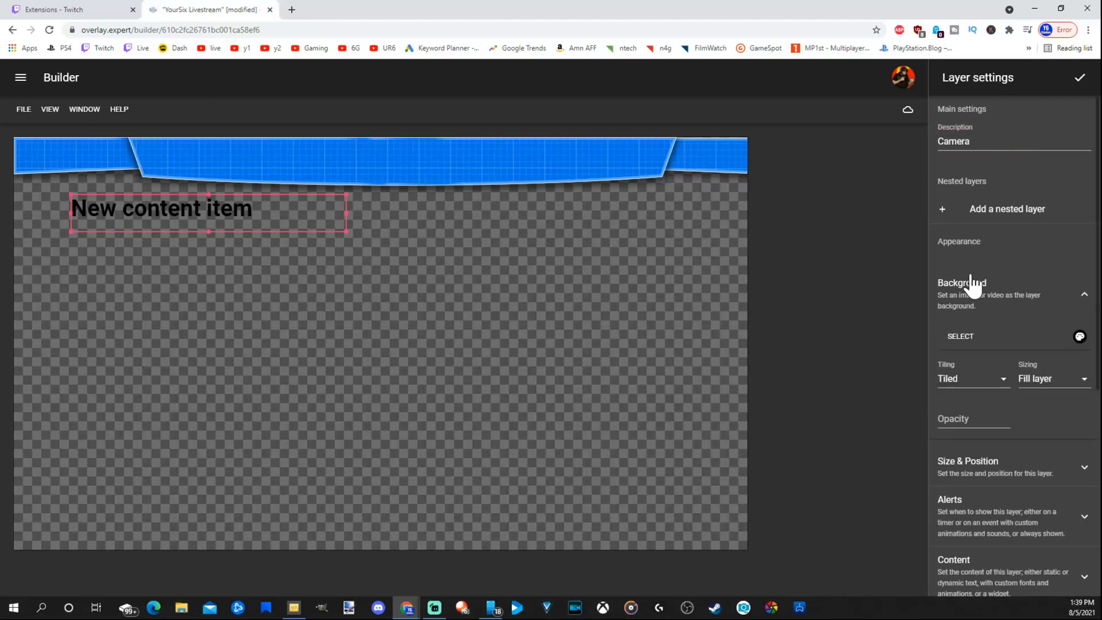
click(957, 339)
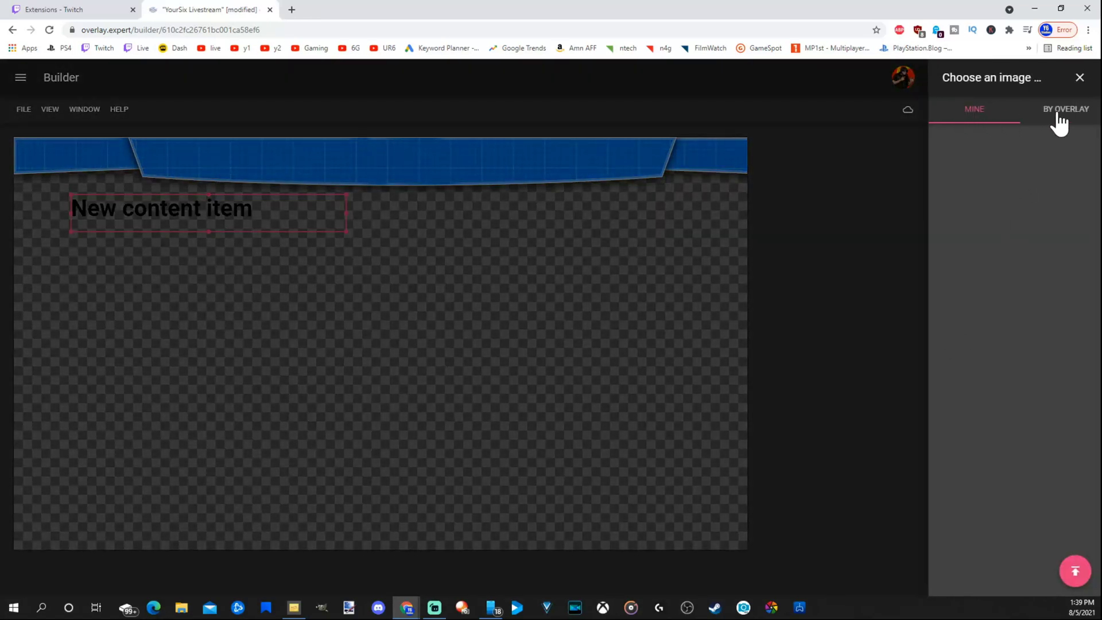
click(1059, 120)
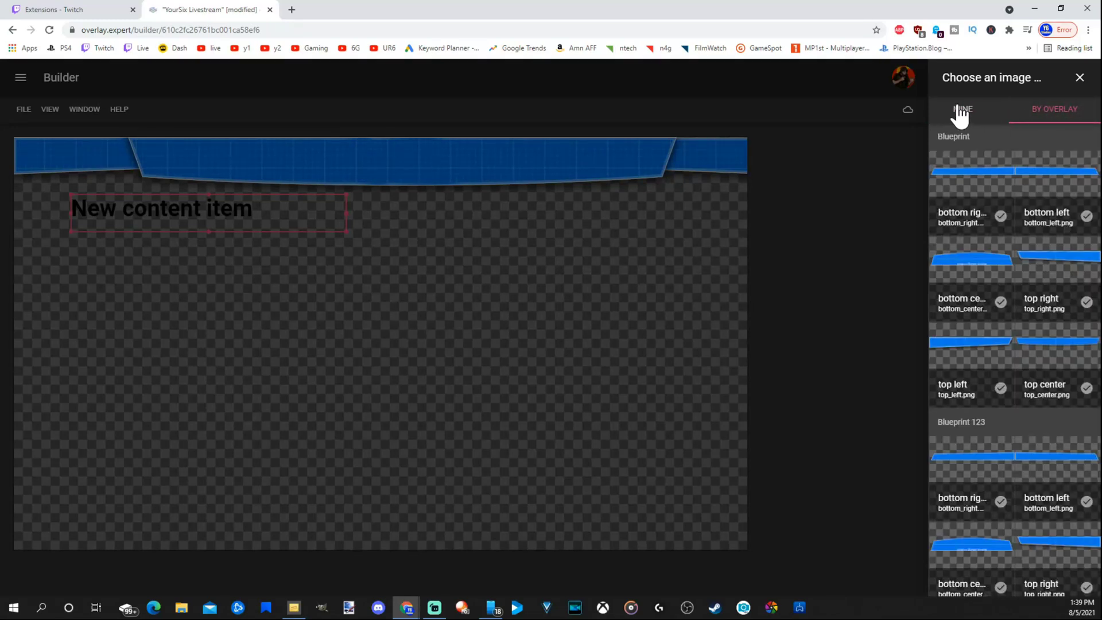
click(960, 113)
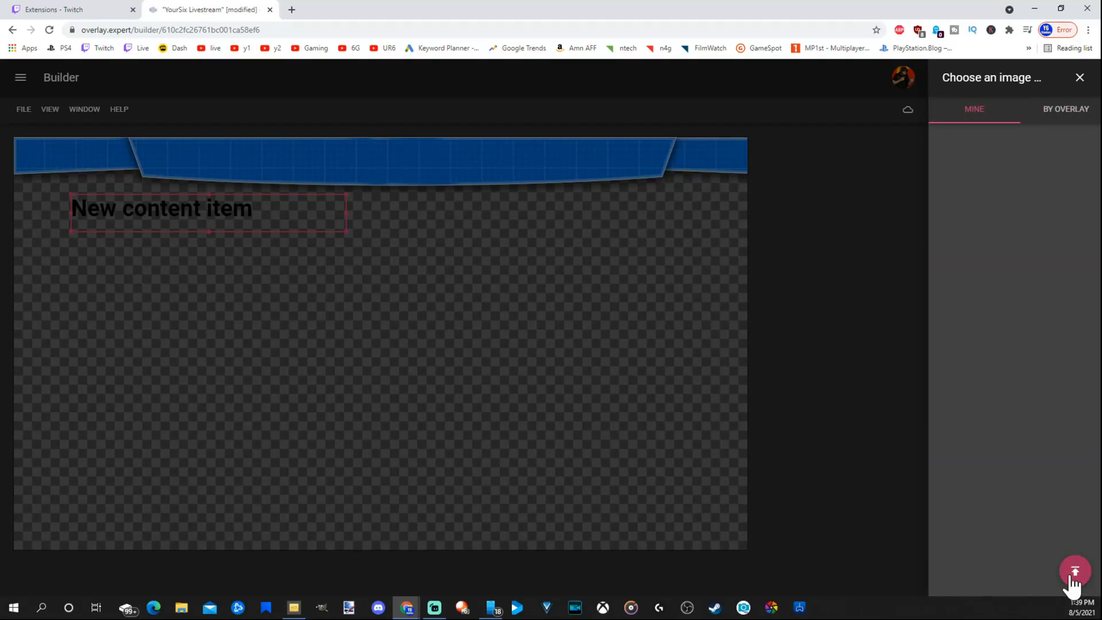
click(1059, 118)
scroll(984, 287, down, 3)
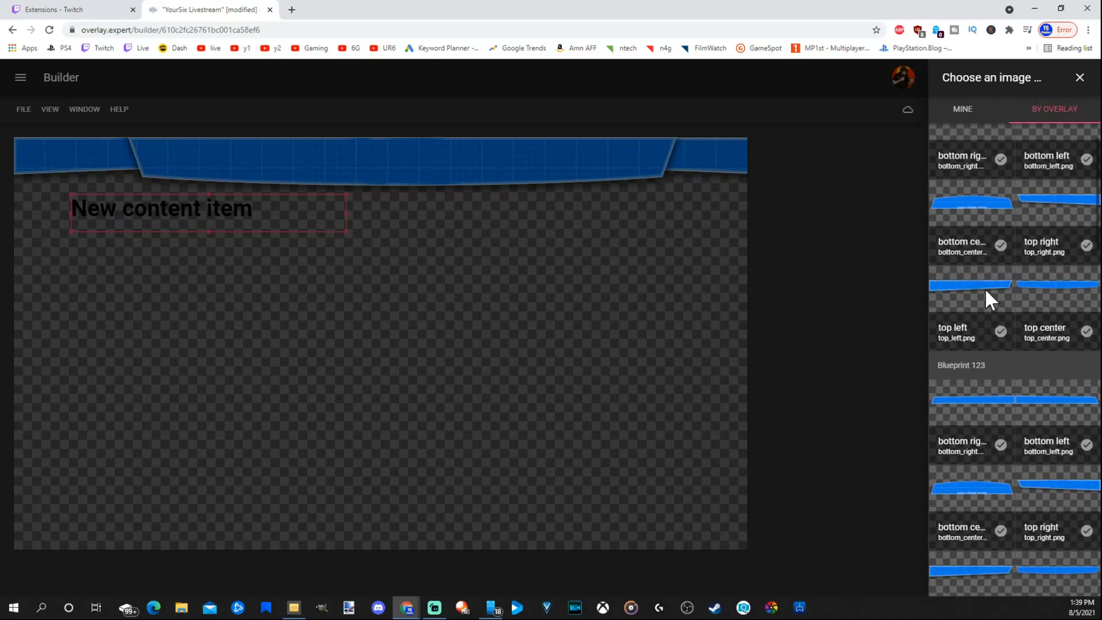
scroll(983, 287, down, 10)
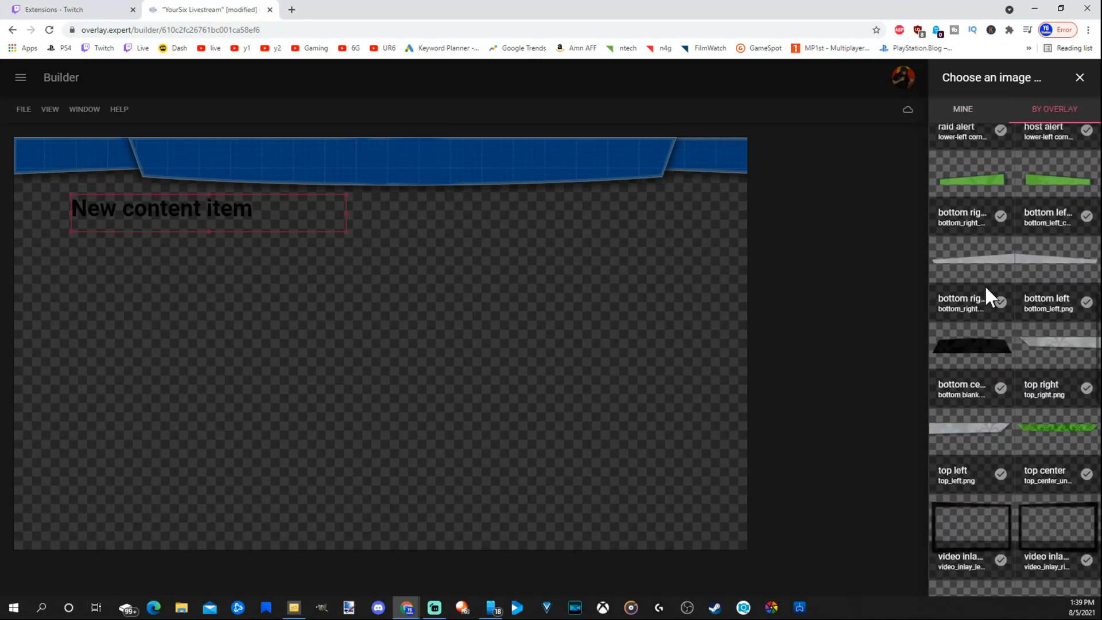
scroll(984, 293, down, 1)
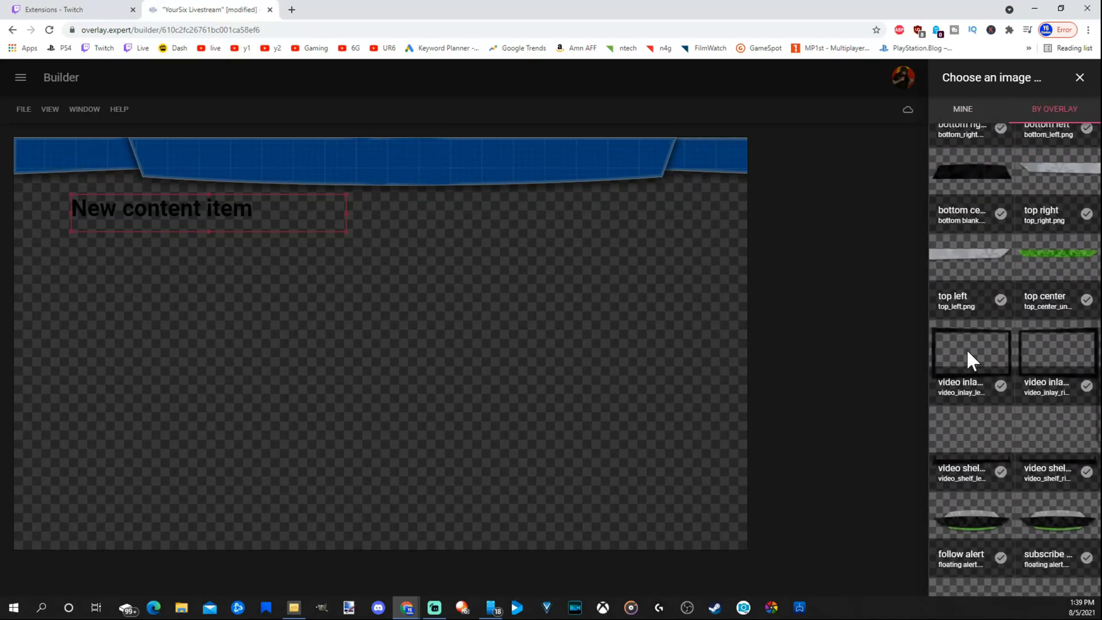
Step: Apply the black video inlay frame to Camera and resize it into a large right-side box
click(1087, 386)
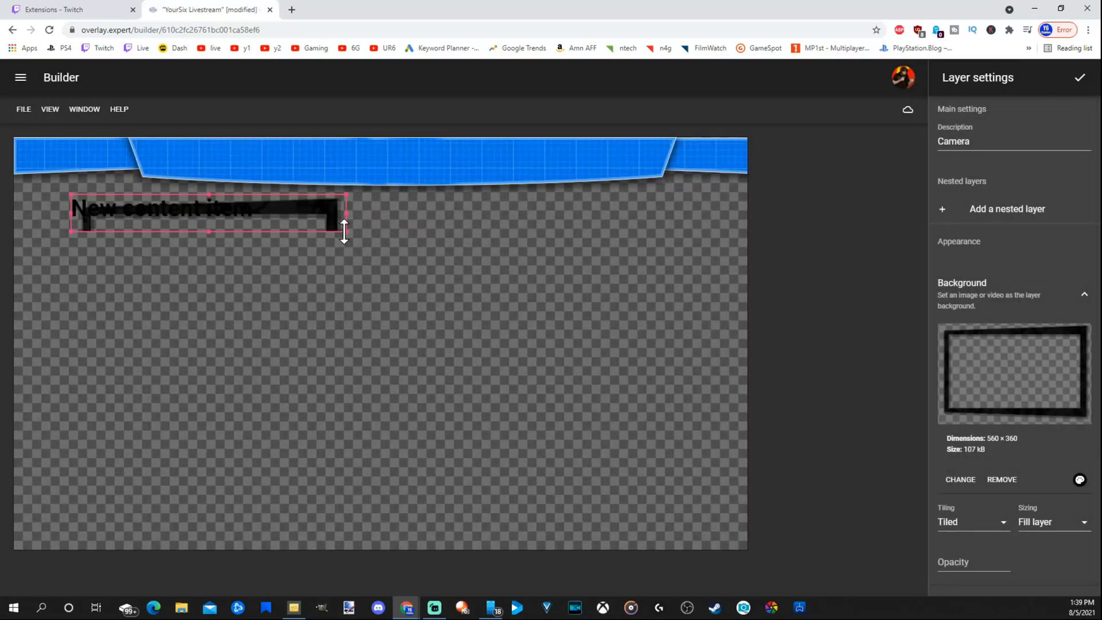
drag(344, 232, 721, 391)
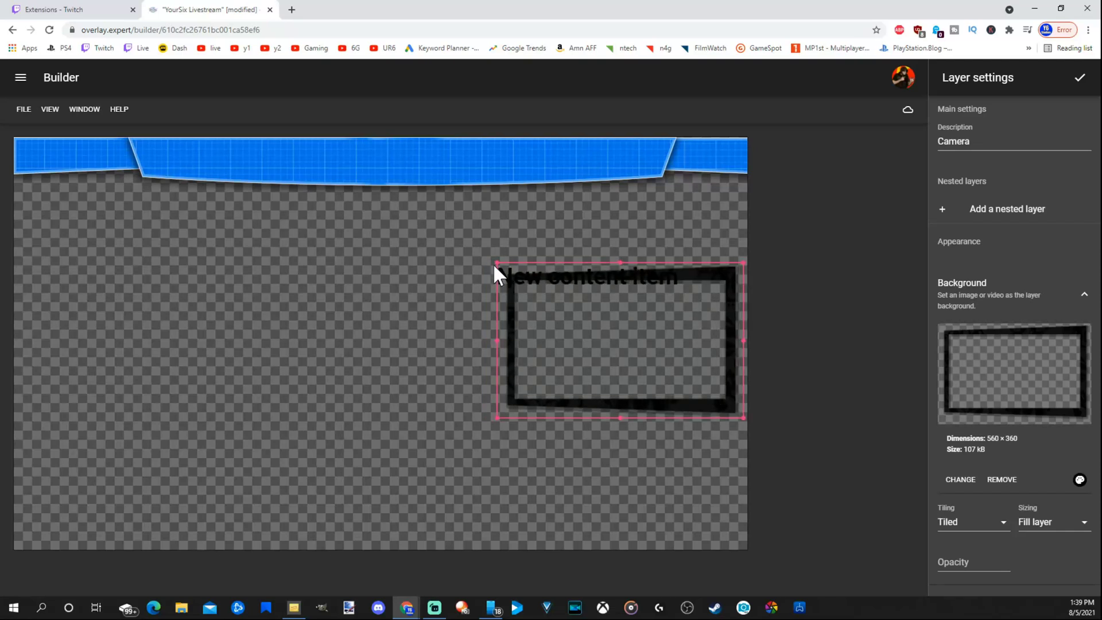
mouse_move(494, 262)
mouse_down()
mouse_move(499, 282)
mouse_move(485, 262)
mouse_up()
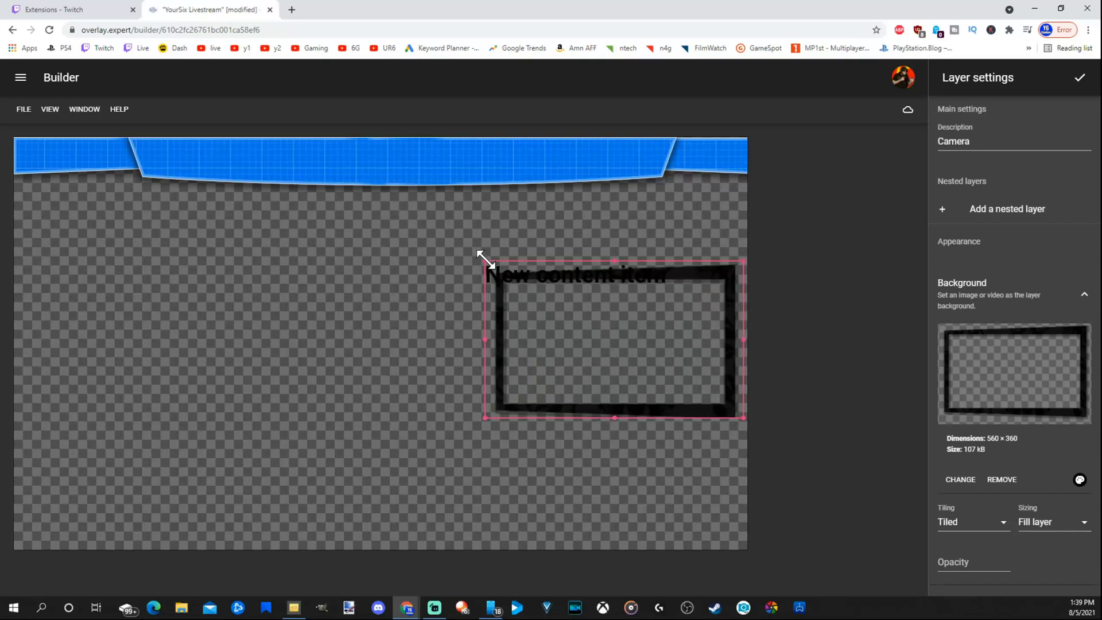
click(486, 416)
click(500, 400)
mouse_move(484, 417)
mouse_down()
mouse_move(489, 425)
mouse_move(497, 399)
mouse_move(501, 423)
mouse_move(480, 411)
mouse_move(491, 423)
mouse_up()
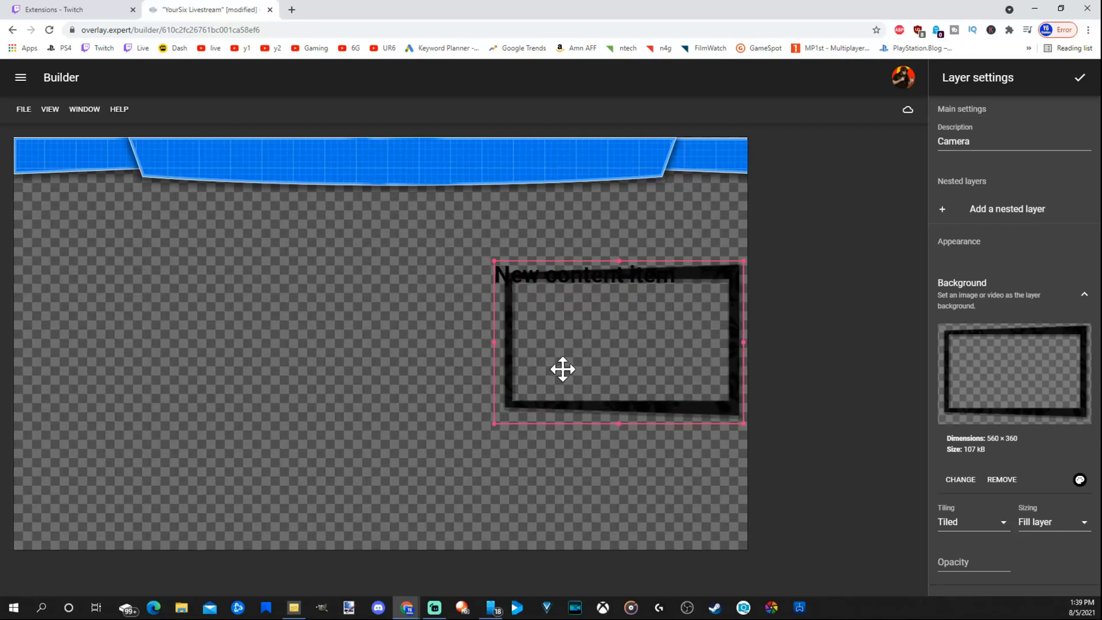
drag(561, 369, 558, 384)
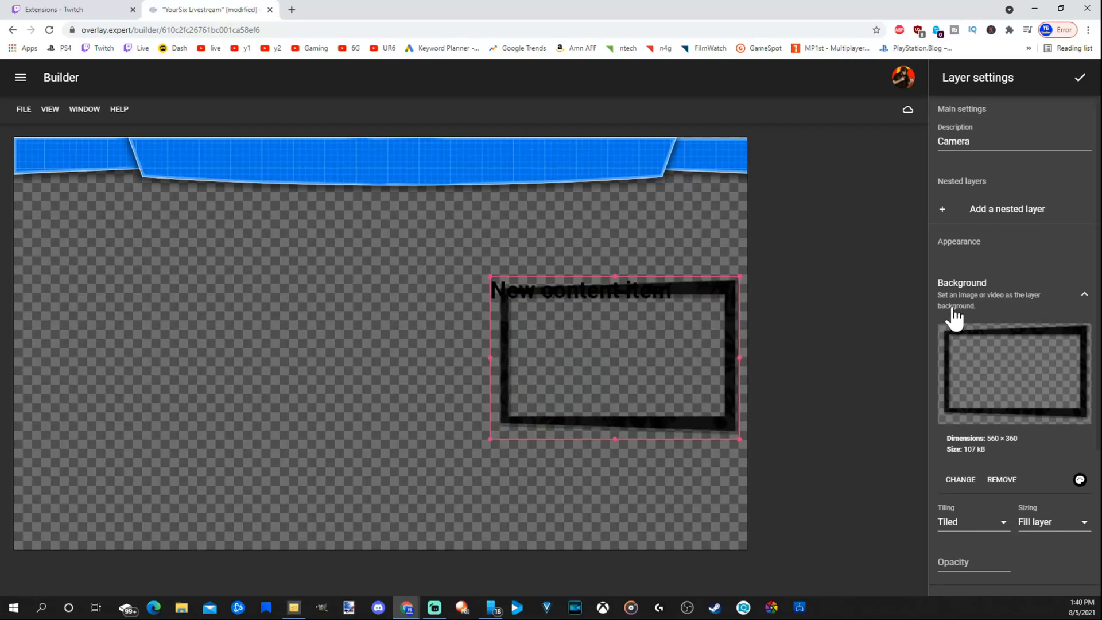
scroll(1038, 275, down, 2)
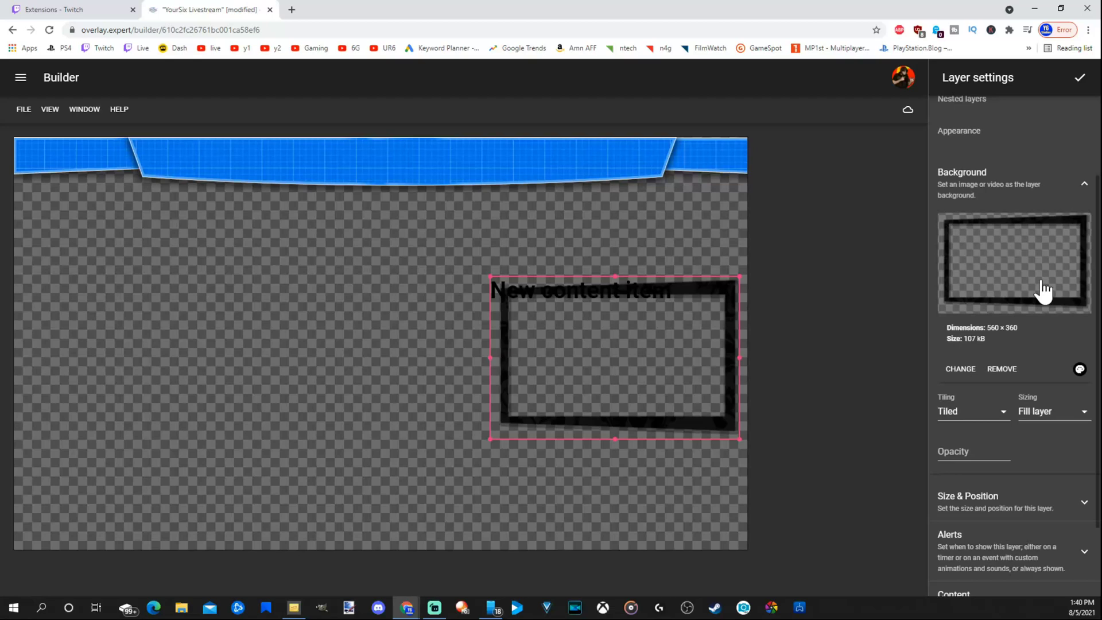
scroll(1035, 279, down, 2)
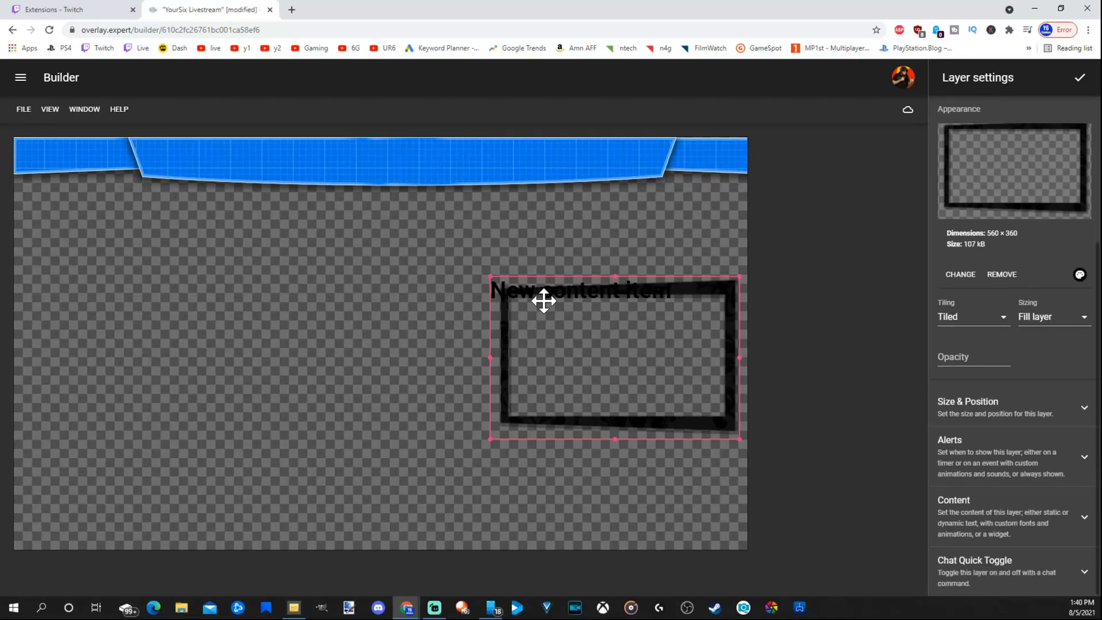
click(1079, 77)
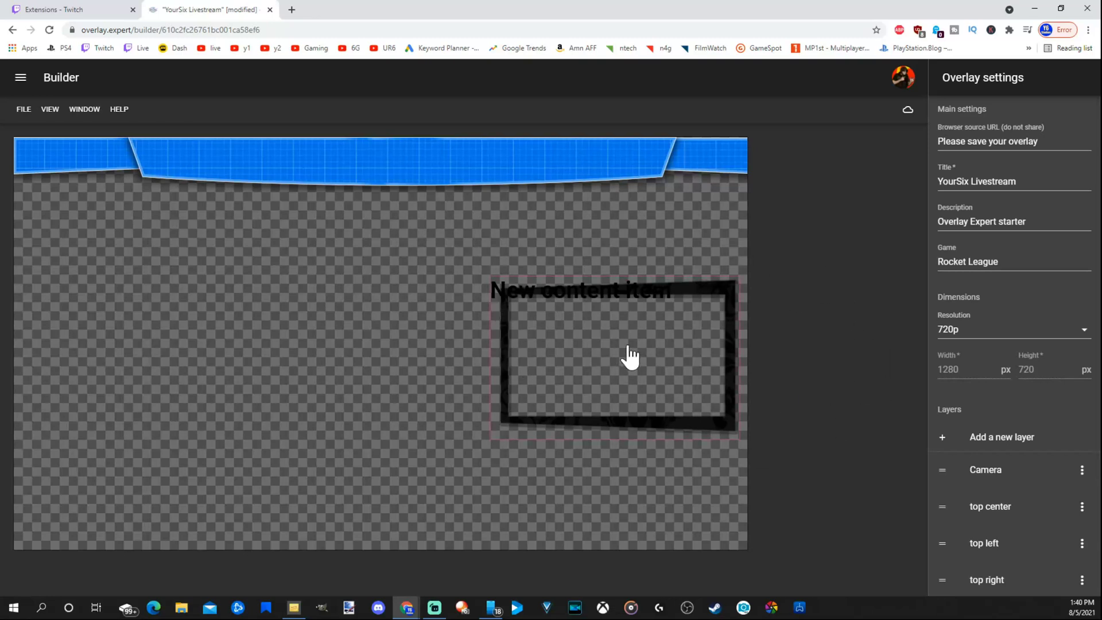
Step: Replace the Camera layer's 'New content item' text with YourSixGaming
click(990, 481)
scroll(995, 406, down, 2)
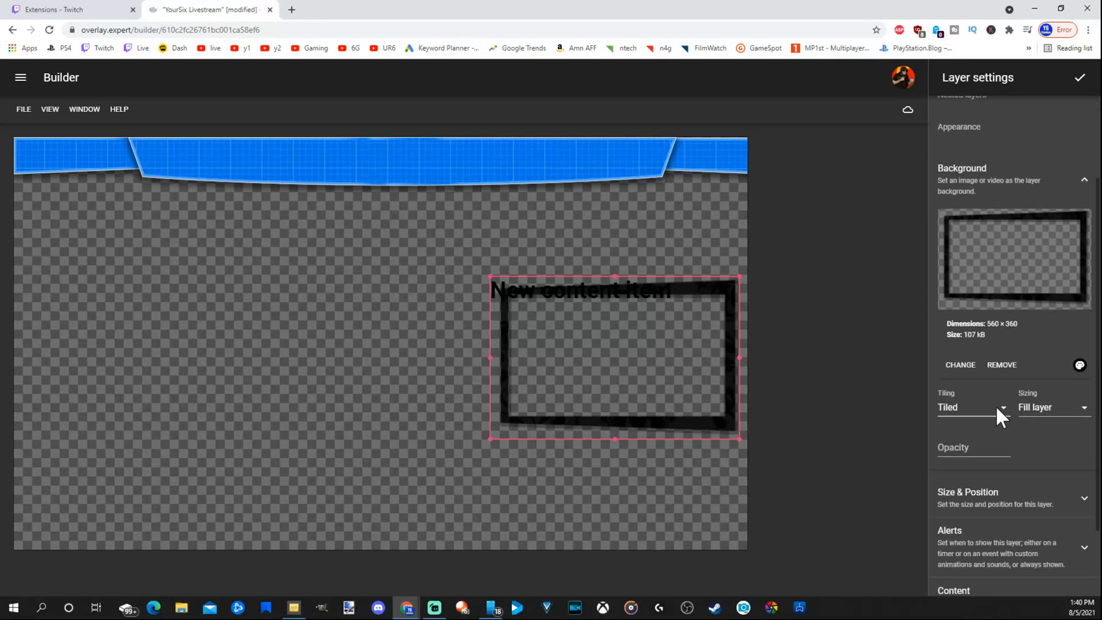
scroll(995, 405, down, 2)
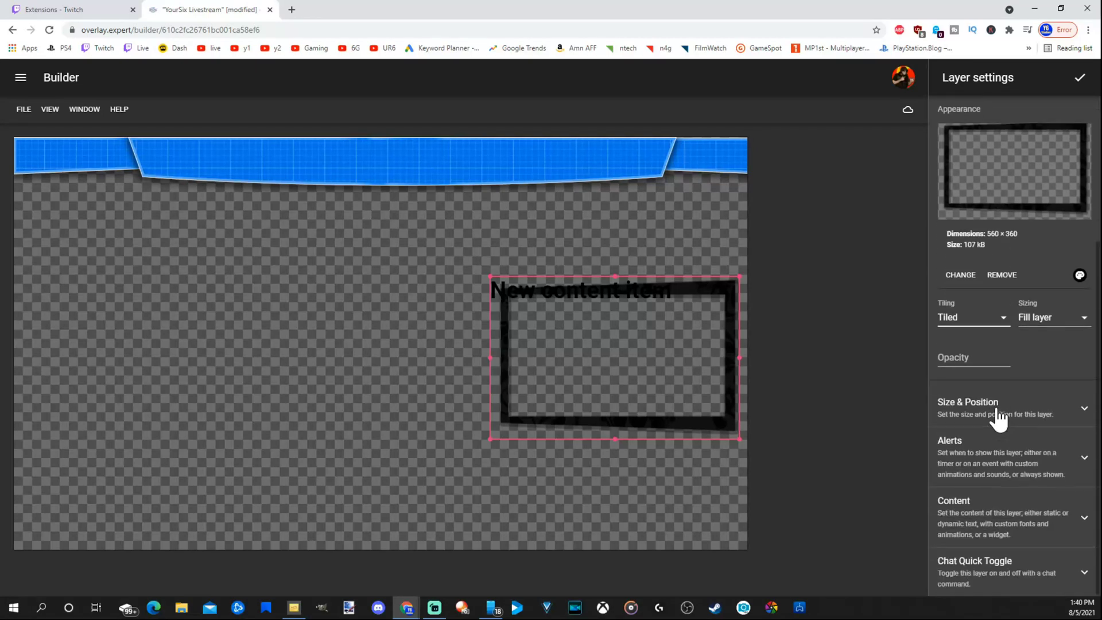
click(959, 513)
scroll(969, 481, down, 1)
scroll(1008, 434, down, 4)
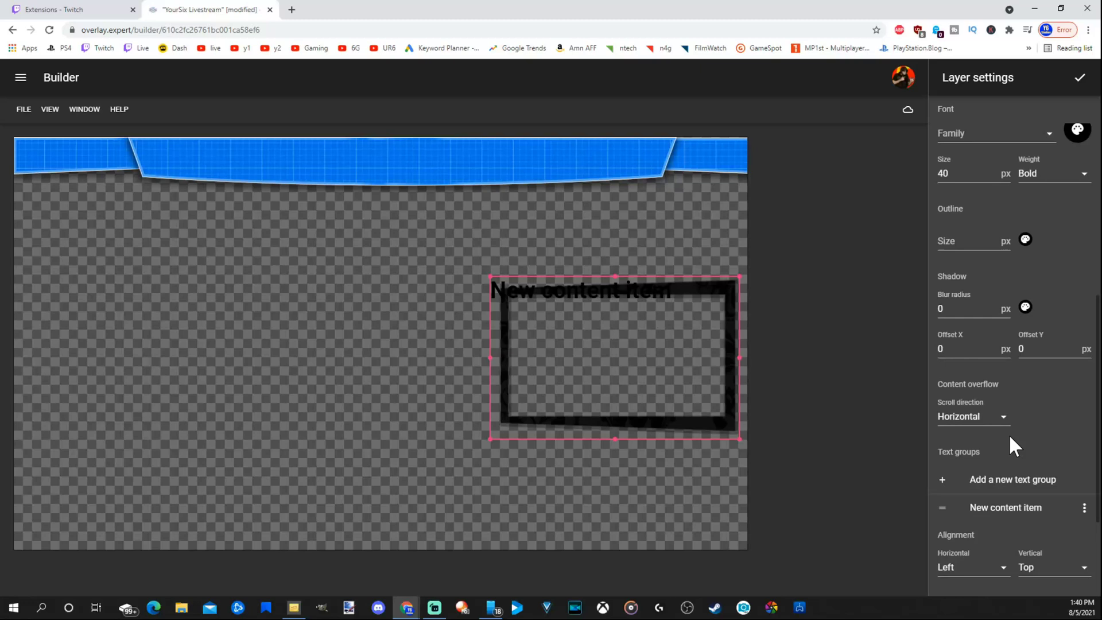
scroll(993, 207, down, 3)
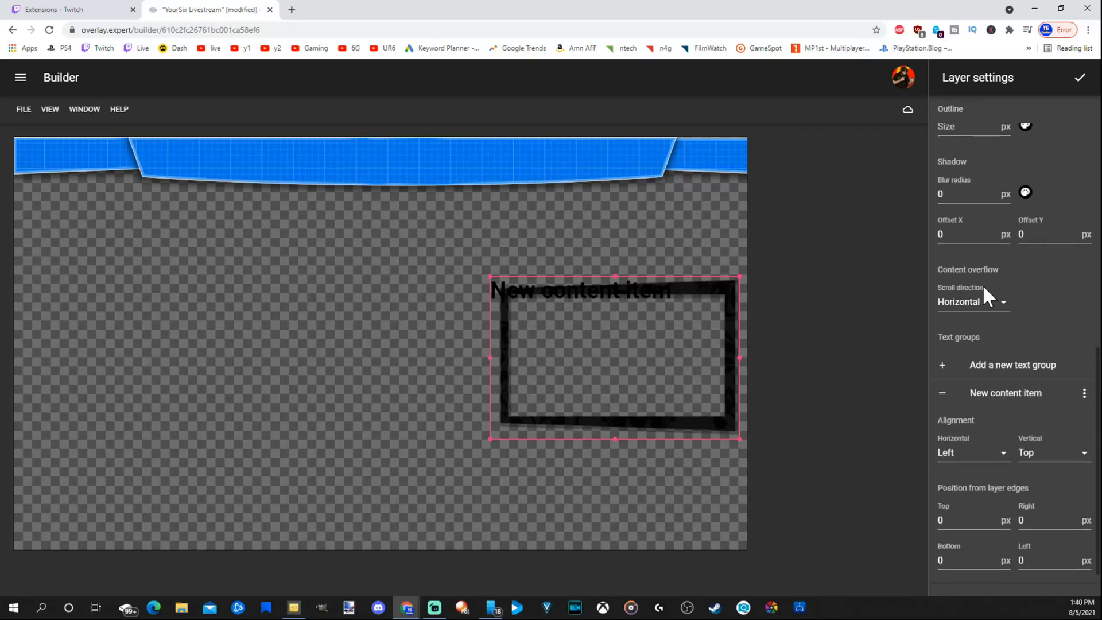
scroll(981, 339, down, 1)
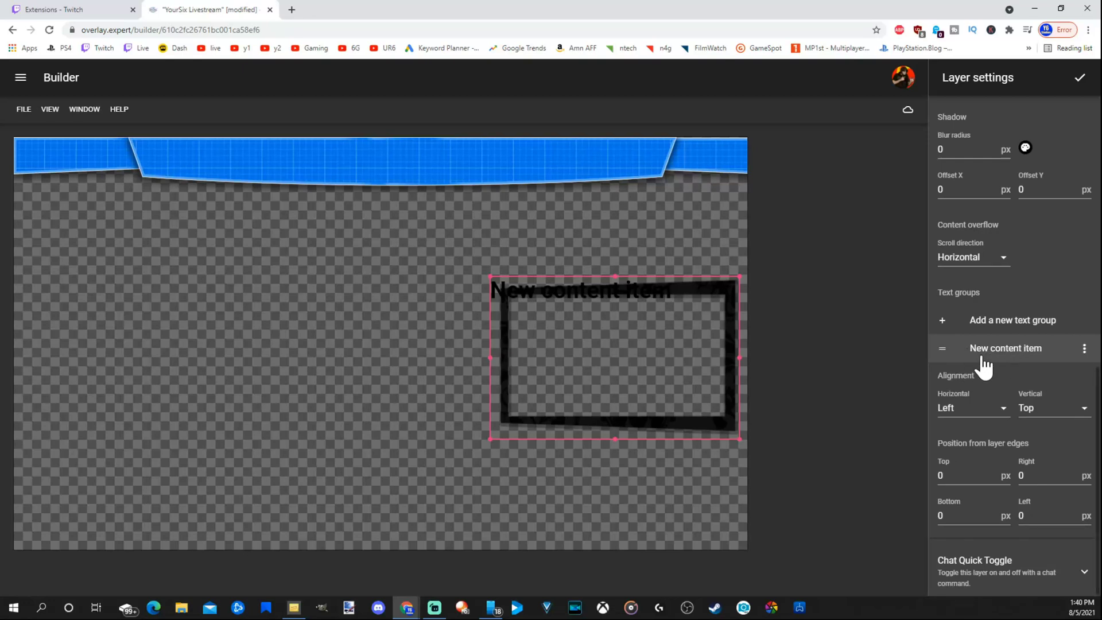
click(982, 357)
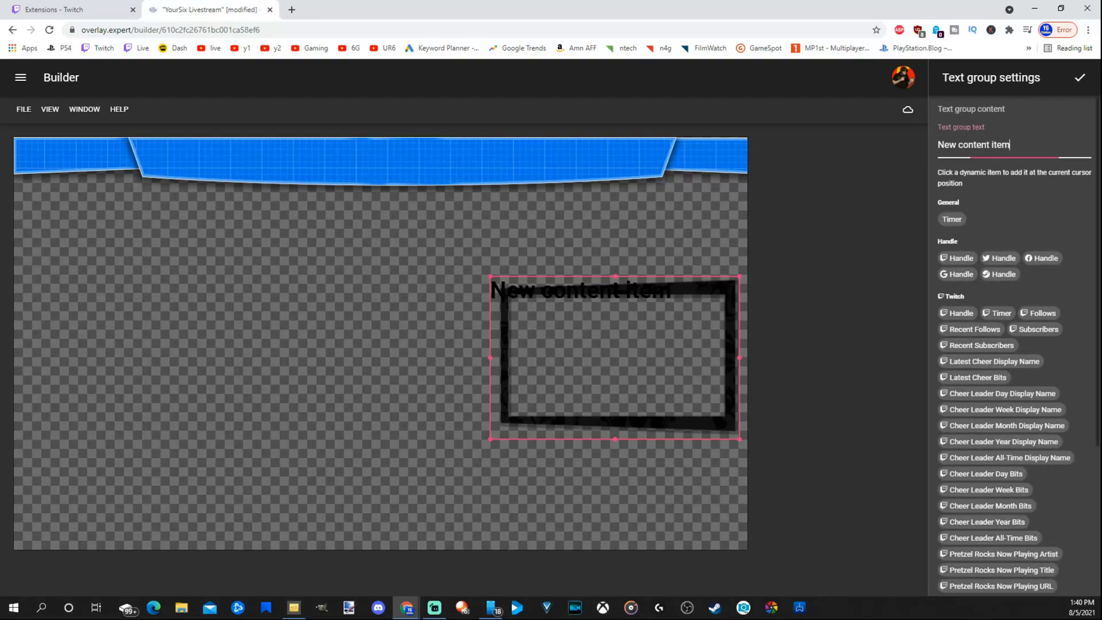
text(Yo)
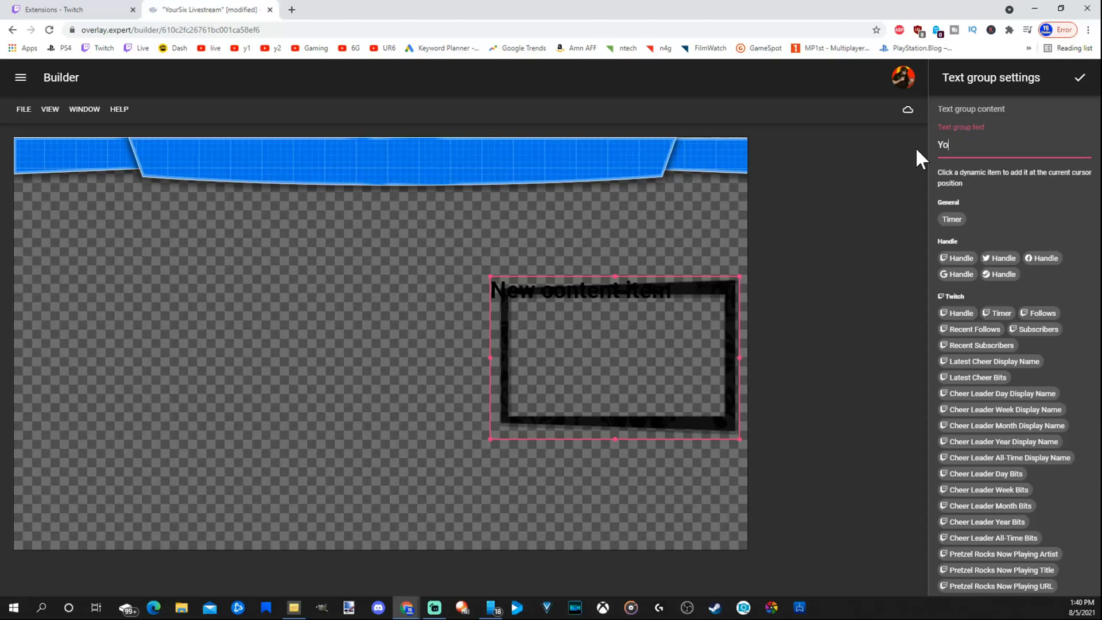
text(urSixGaming)
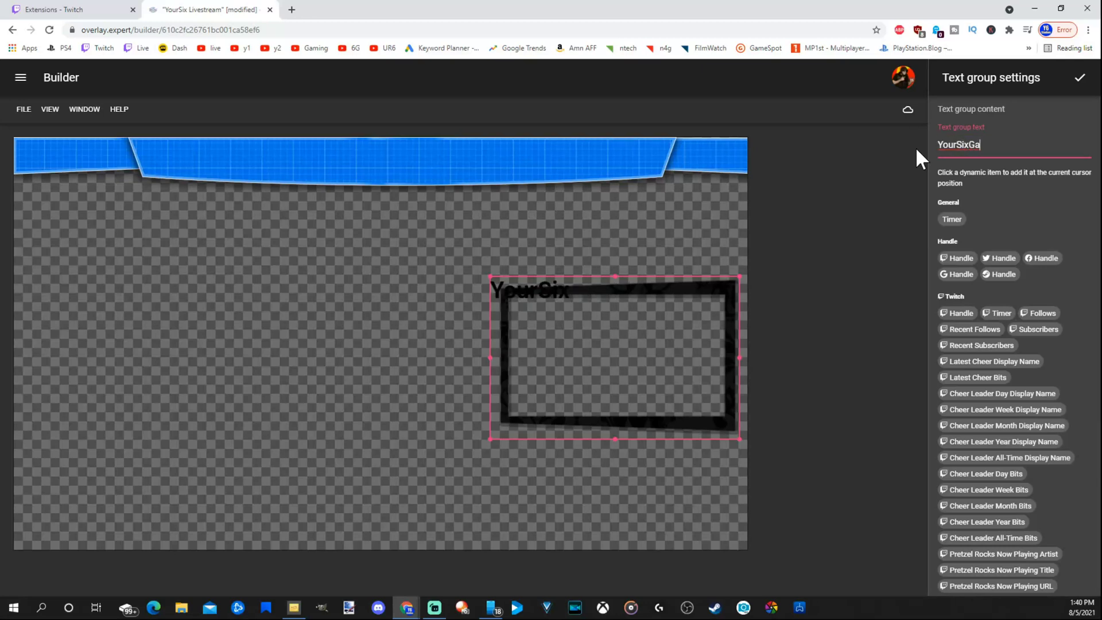
click(1080, 77)
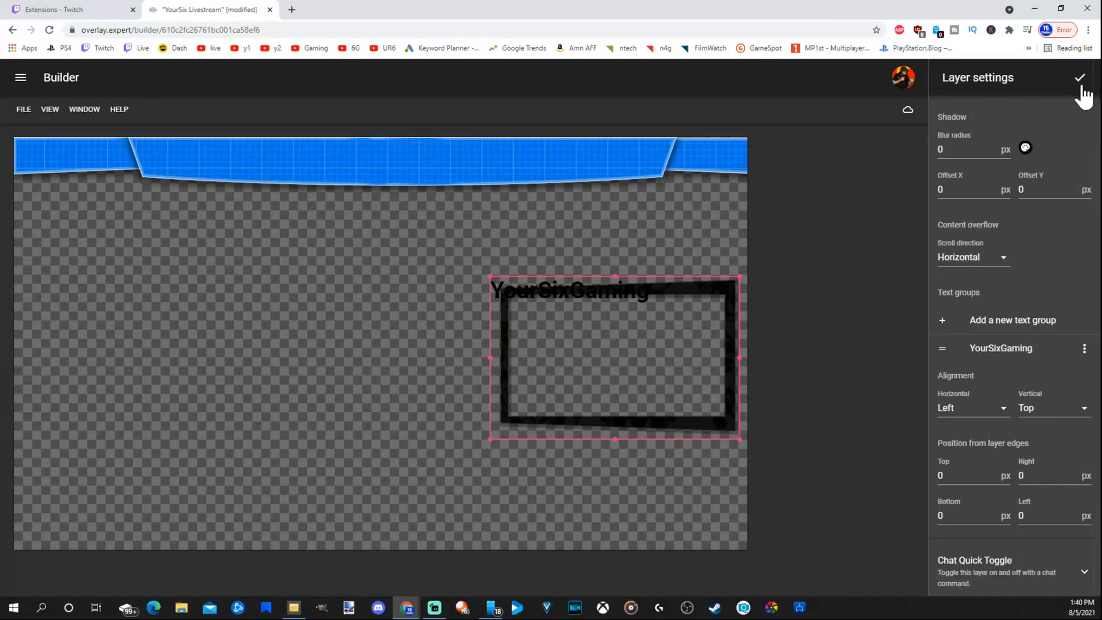
Step: Align the YourSixGaming text Center horizontally and Bottom vertically
click(1084, 349)
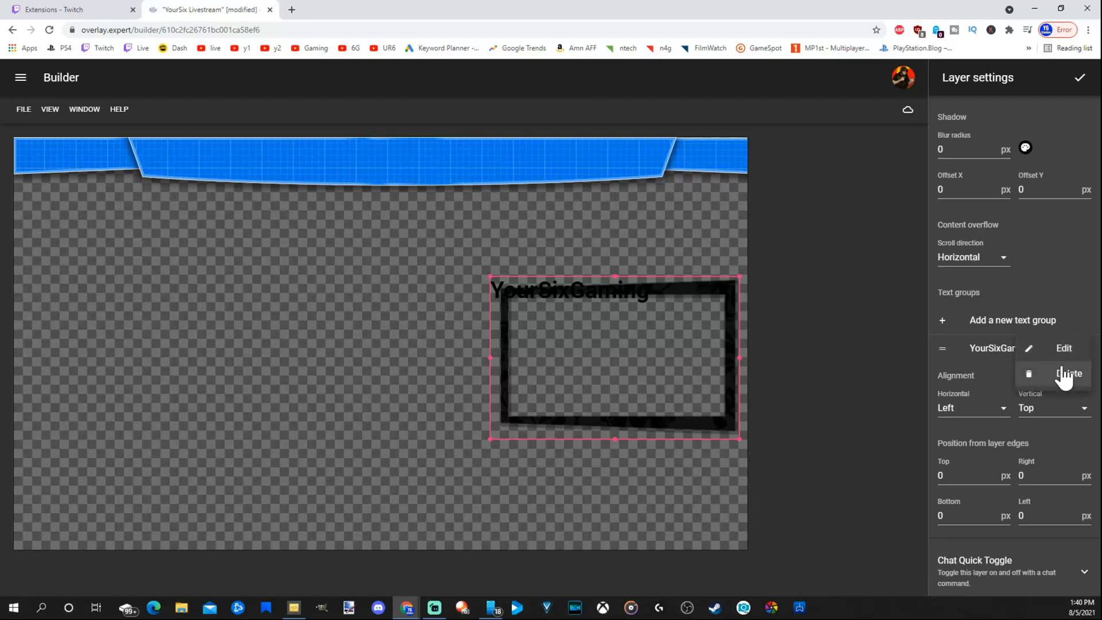
click(1074, 296)
scroll(1036, 284, up, 5)
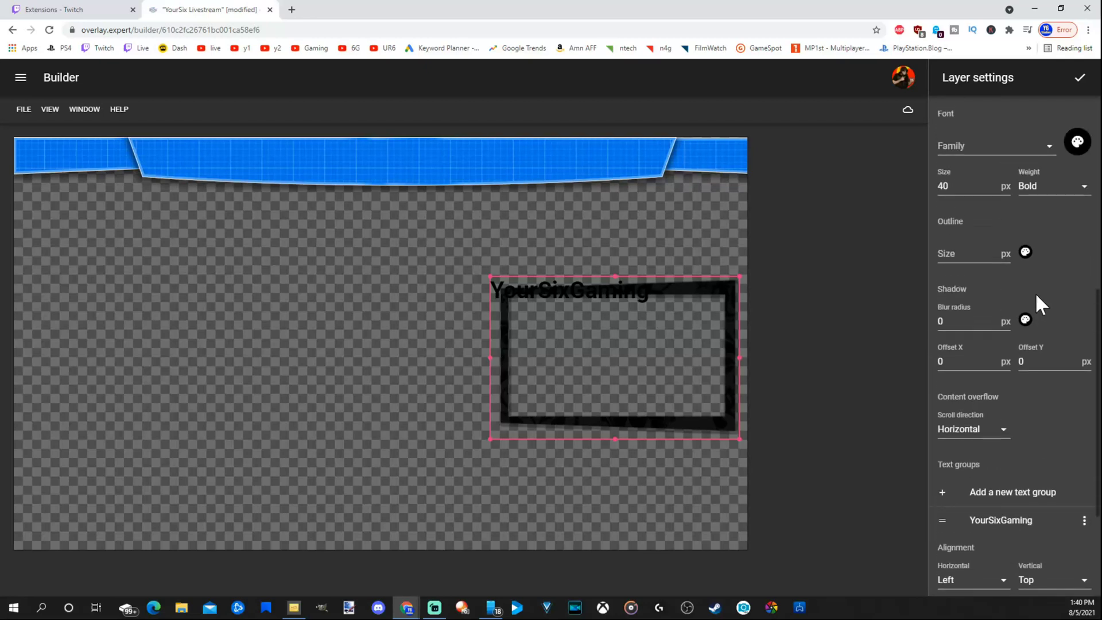
scroll(997, 334, down, 5)
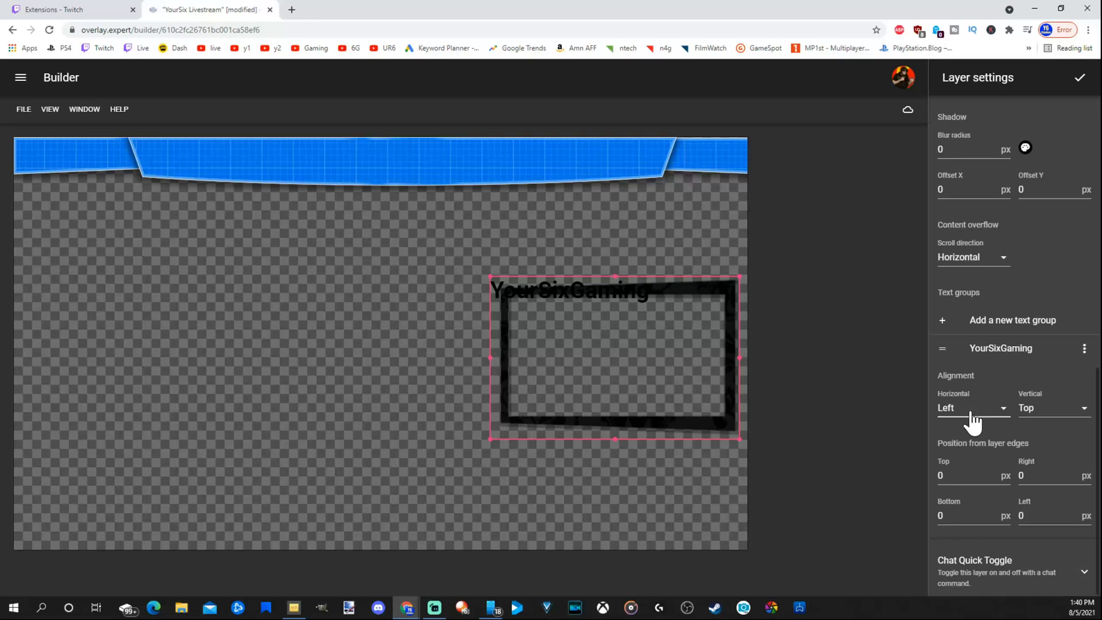
click(972, 417)
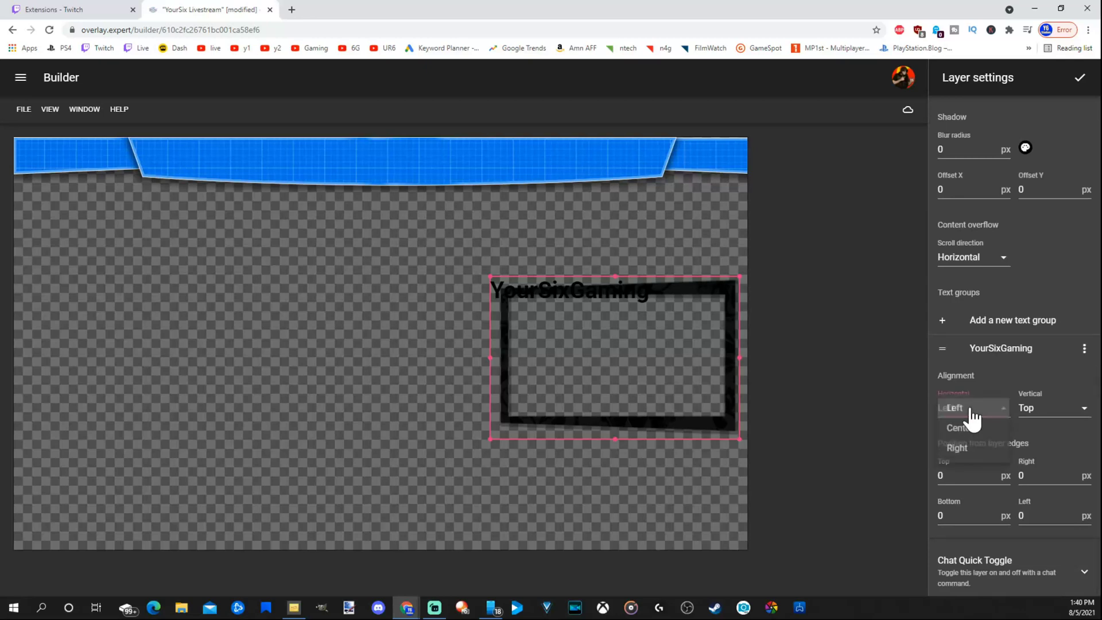
click(972, 428)
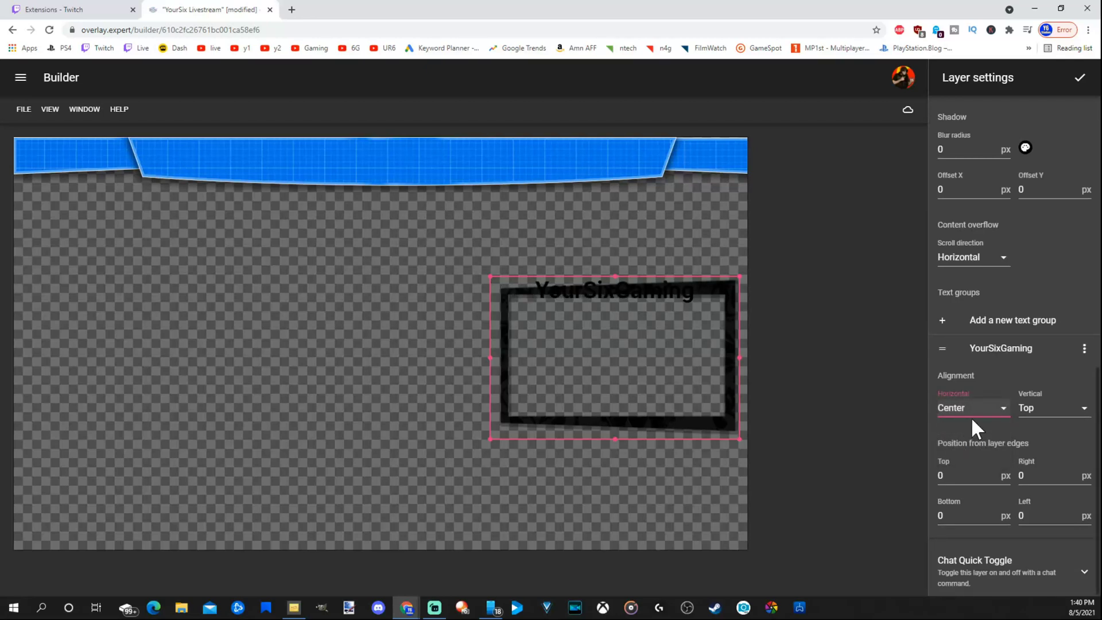
click(1039, 409)
click(1040, 428)
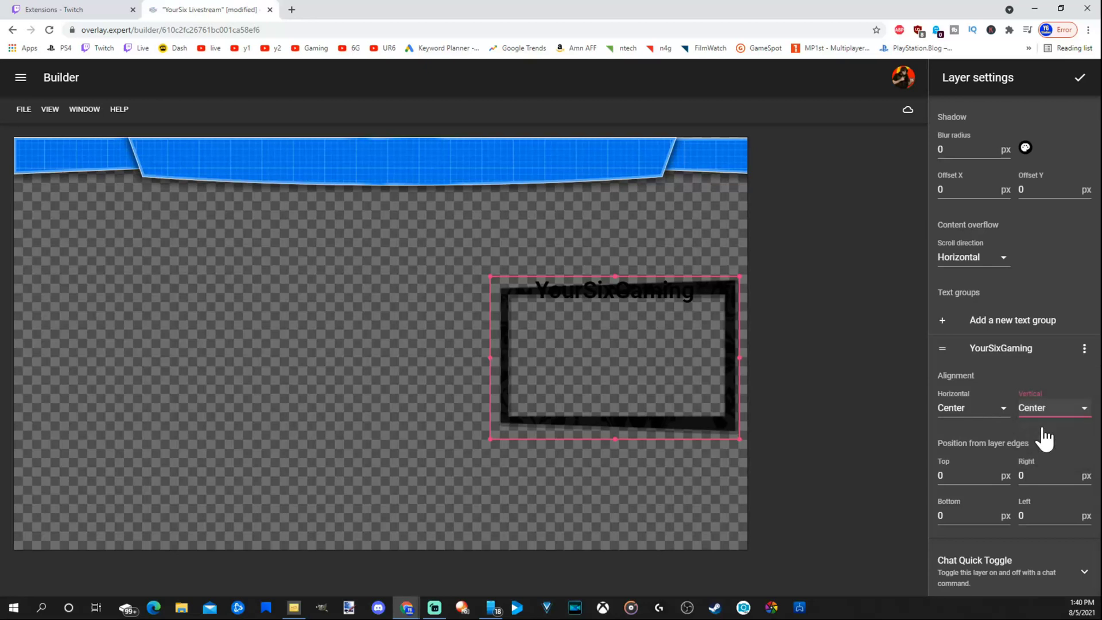
click(1039, 409)
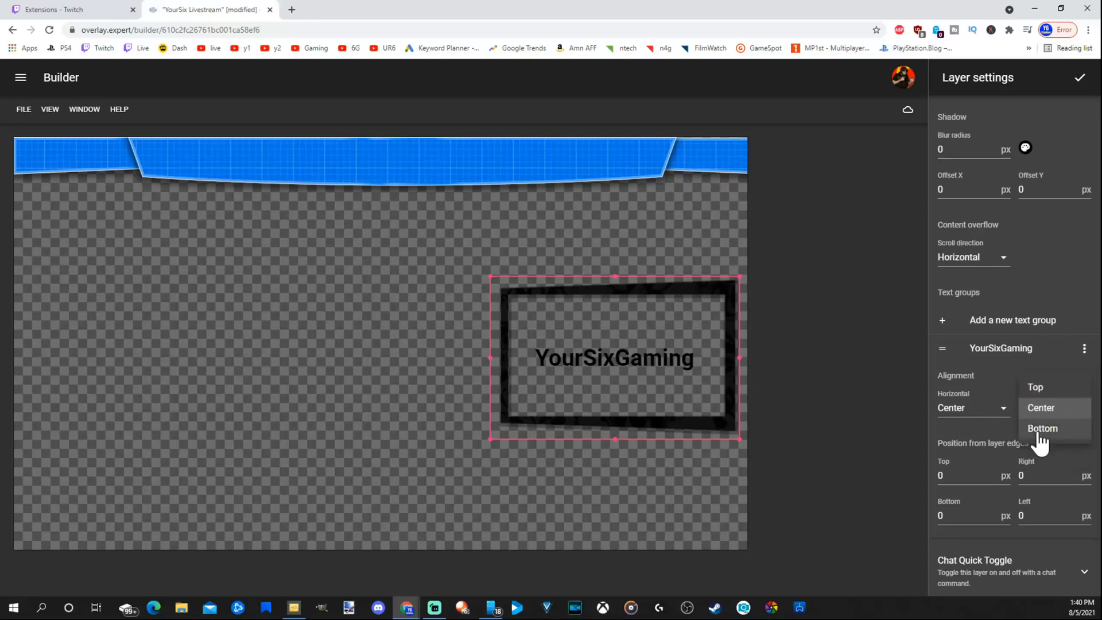
click(1038, 428)
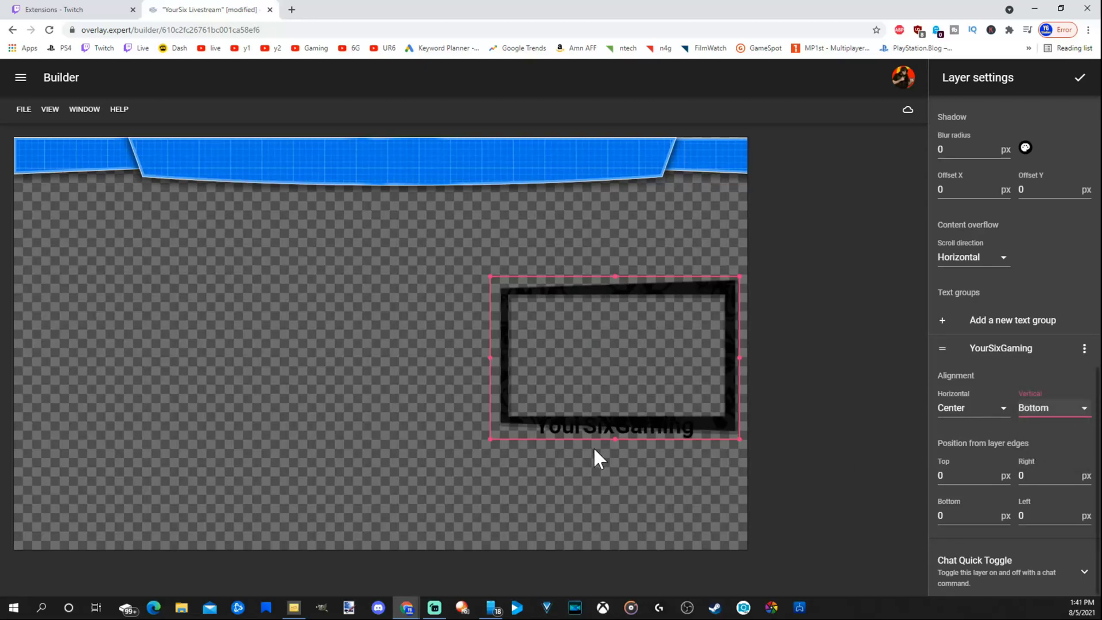
scroll(1042, 383, up, 3)
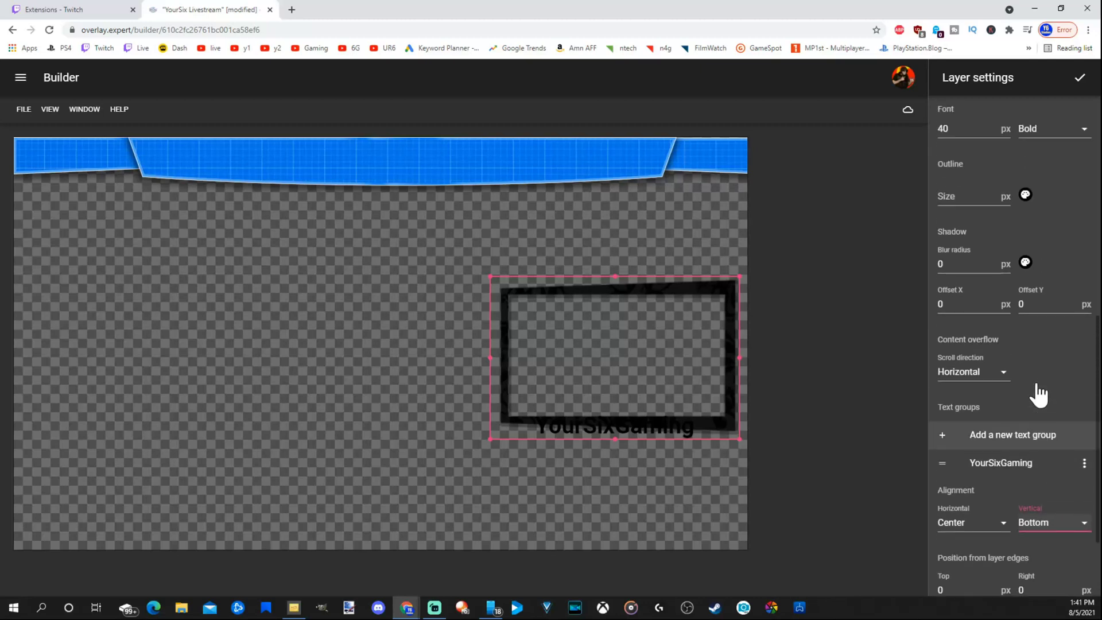
scroll(1038, 386, up, 2)
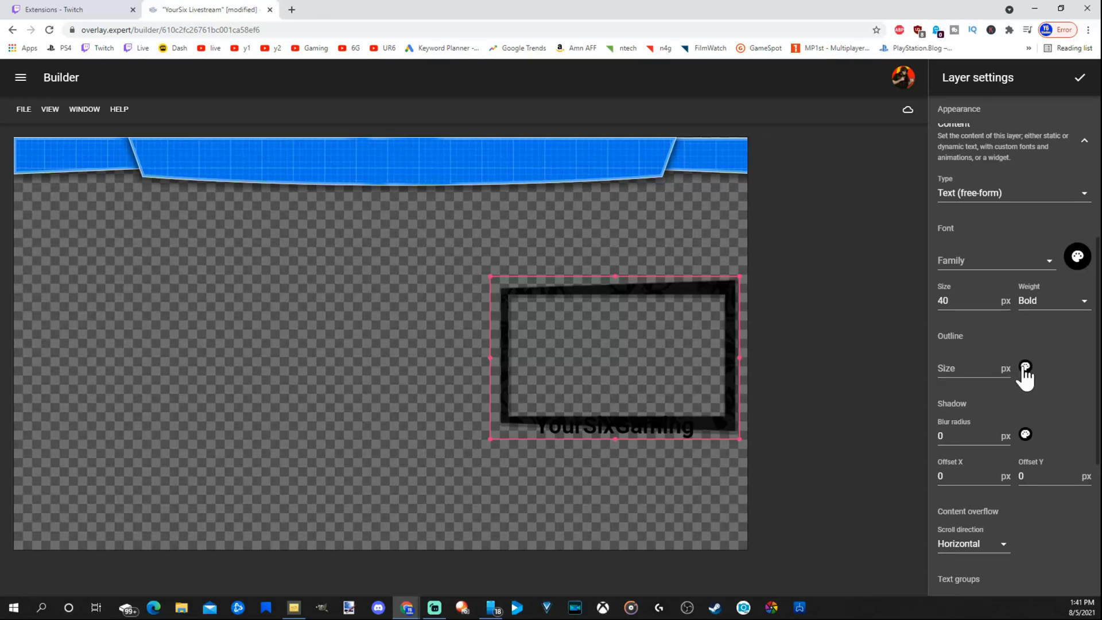
Step: Set the YourSixGaming title's outline size to 1 px, then deselect the layer
click(1026, 367)
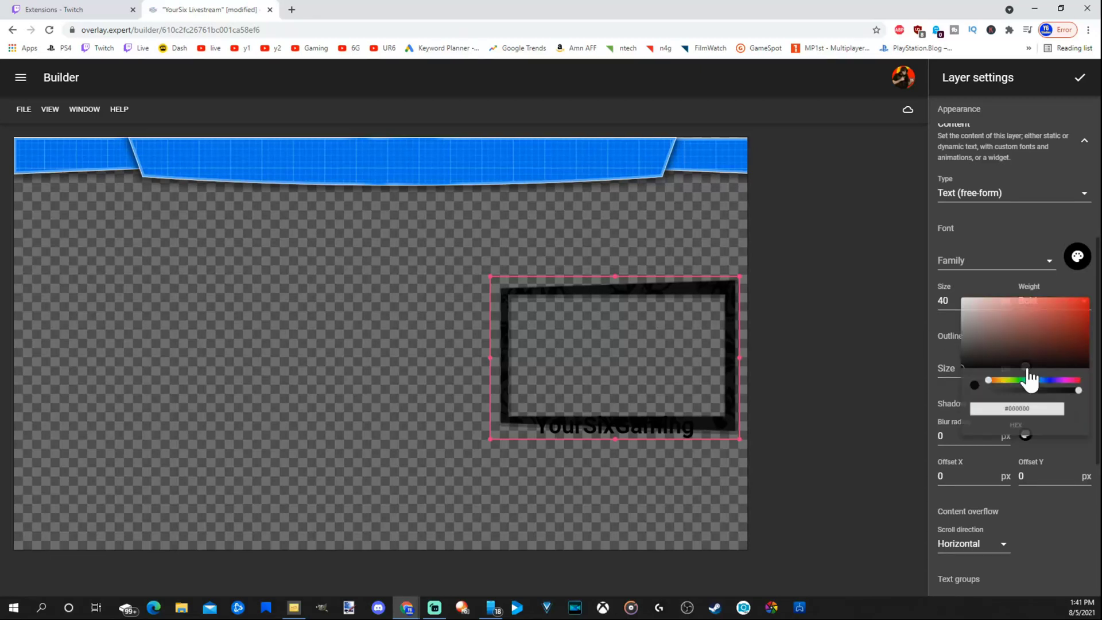
click(935, 355)
click(953, 370)
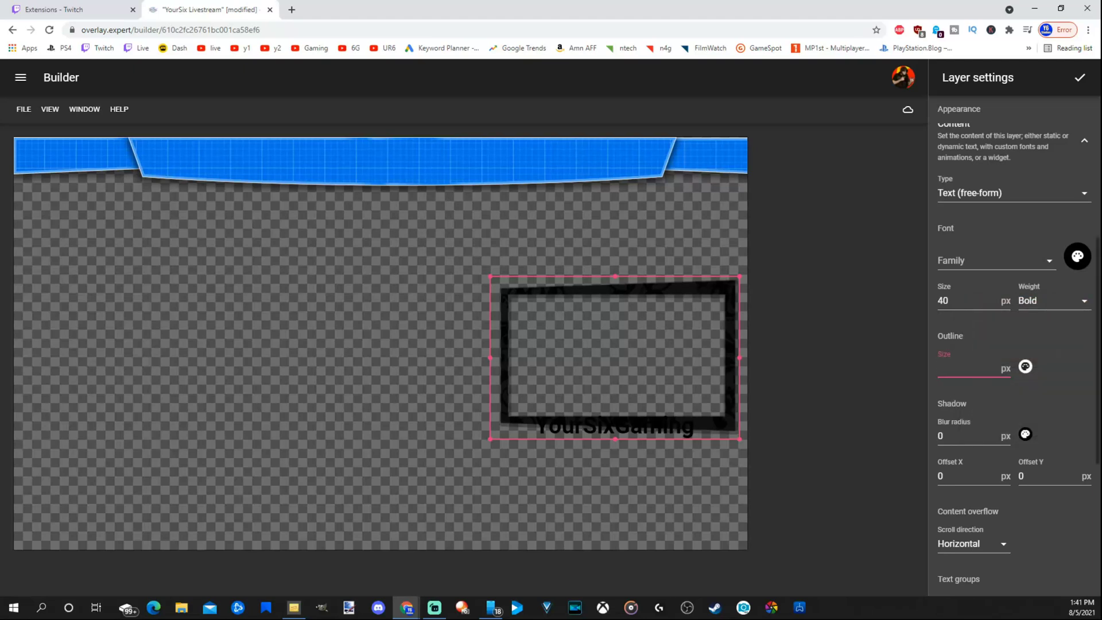
text(5)
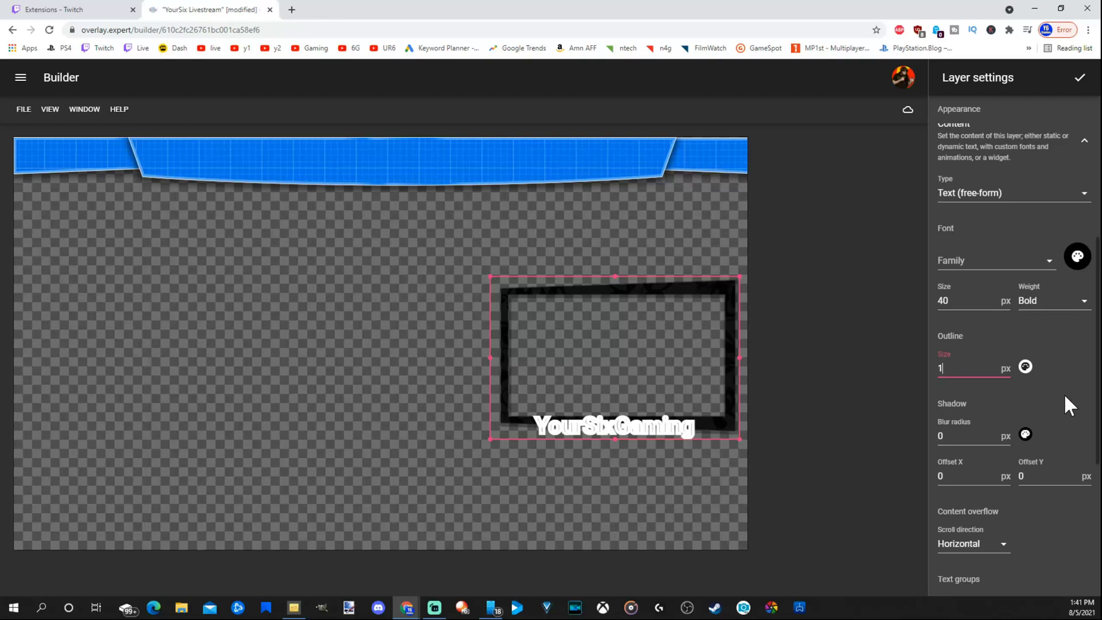
click(1063, 394)
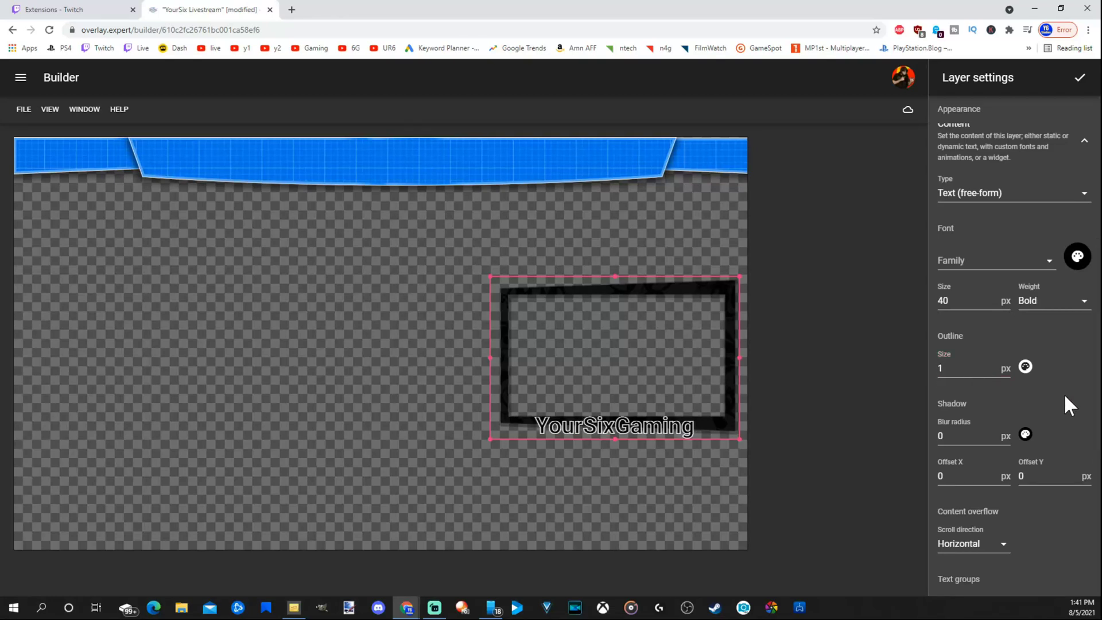
click(576, 478)
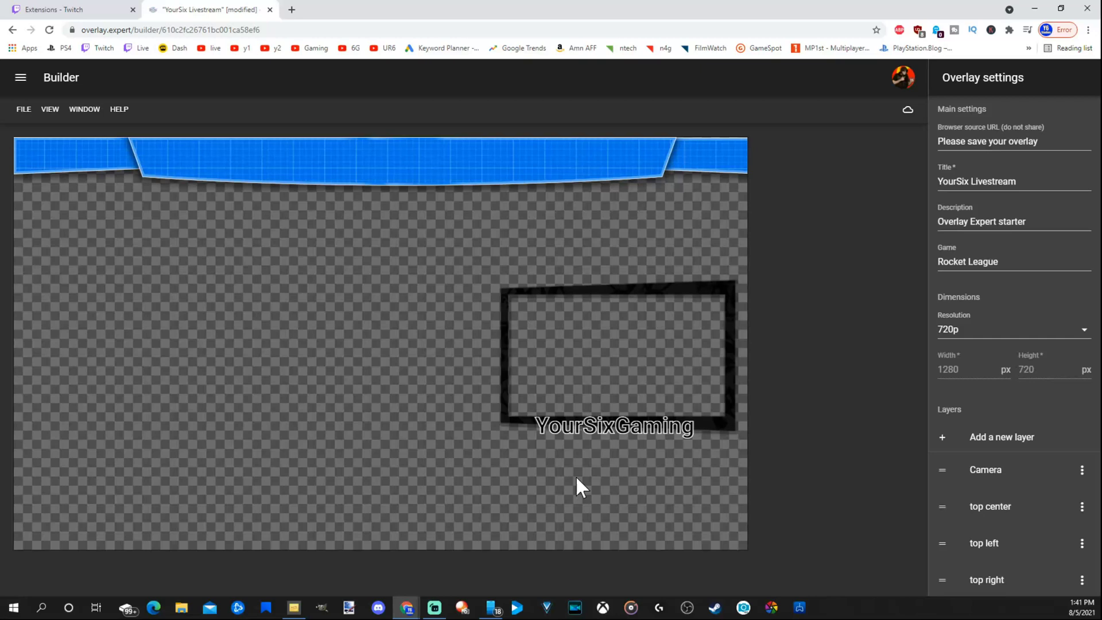
Step: Add a new text layer whose text reads 'YourSixGaming'
click(942, 439)
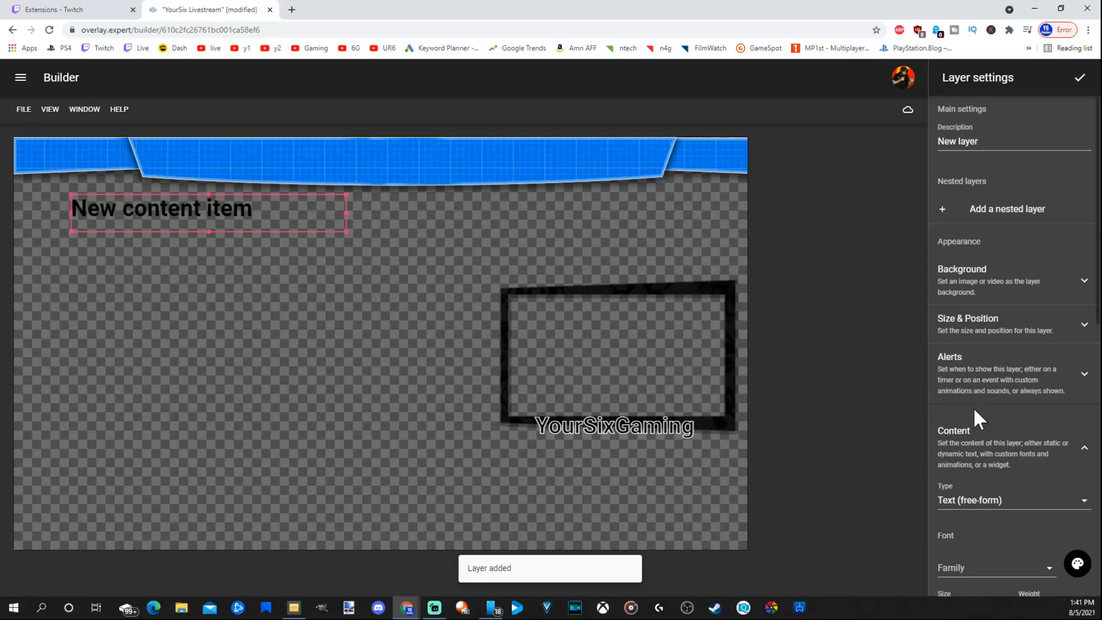
click(982, 456)
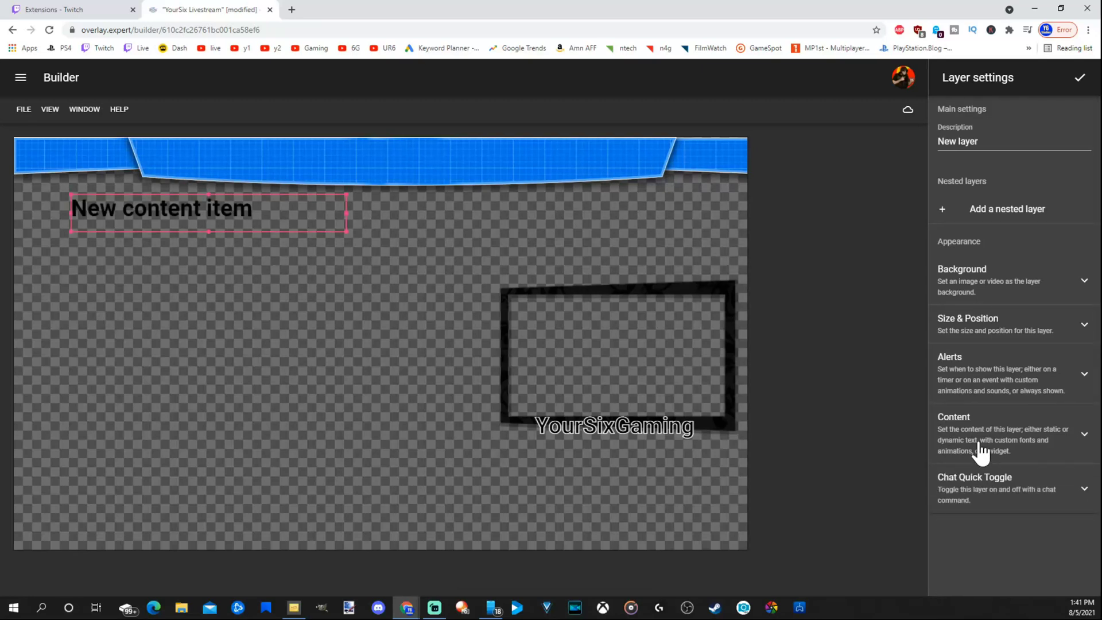
click(981, 453)
scroll(981, 451, down, 4)
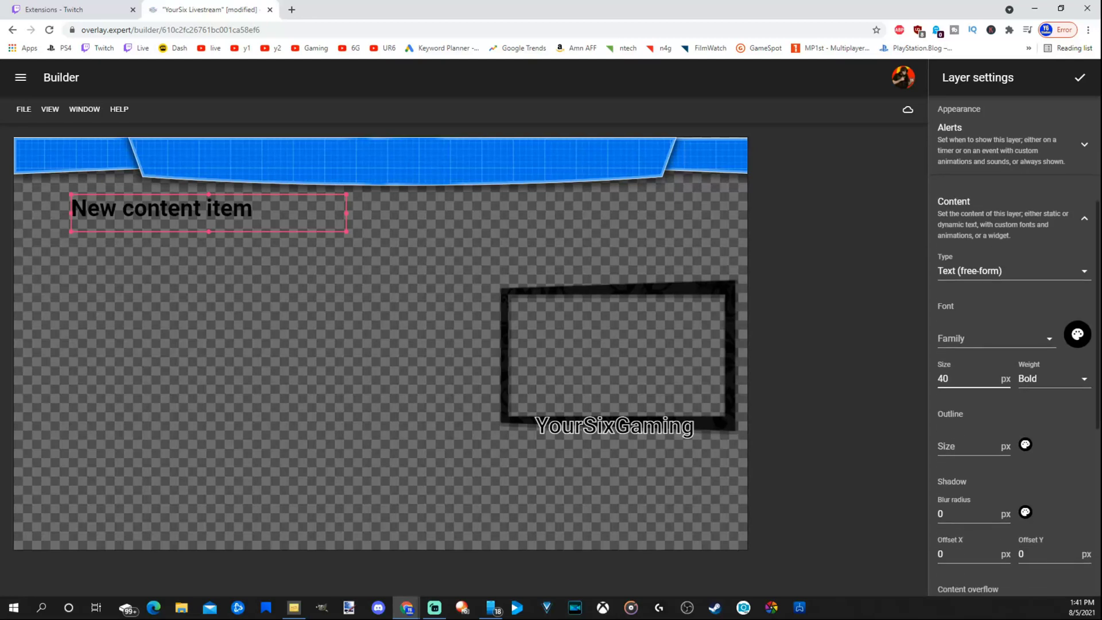
scroll(987, 451, down, 6)
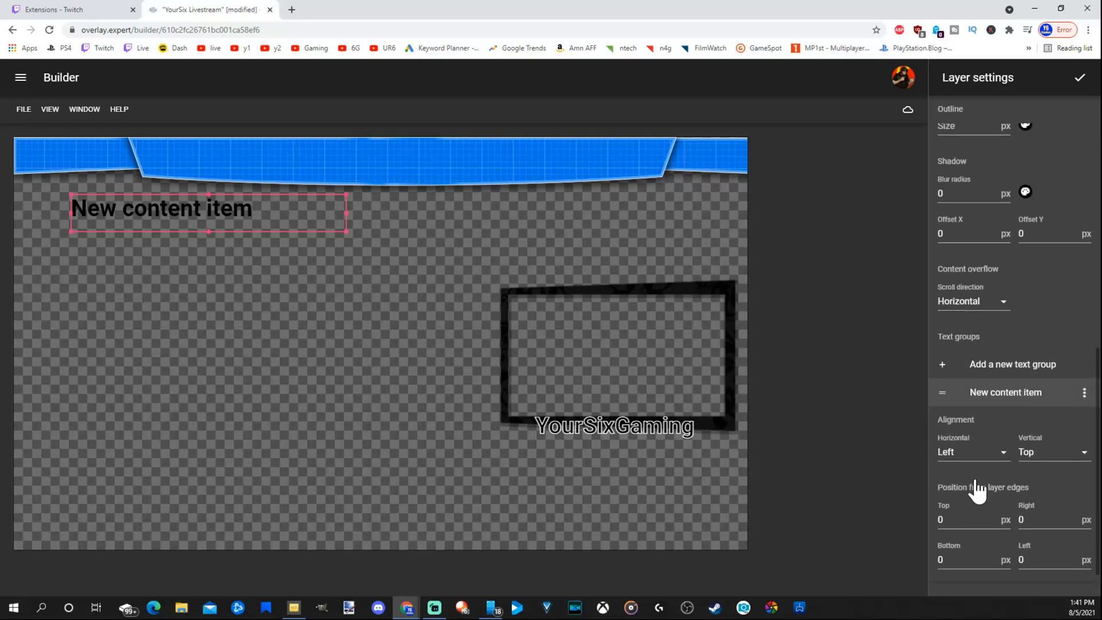
scroll(977, 490, down, 1)
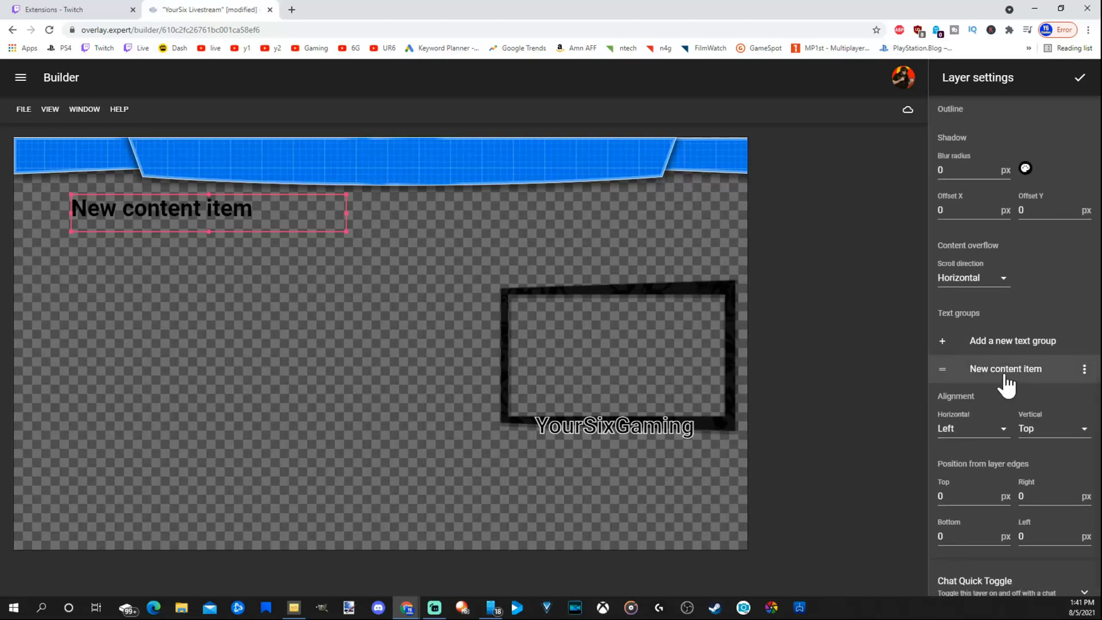
click(1005, 372)
key(ctrl+a)
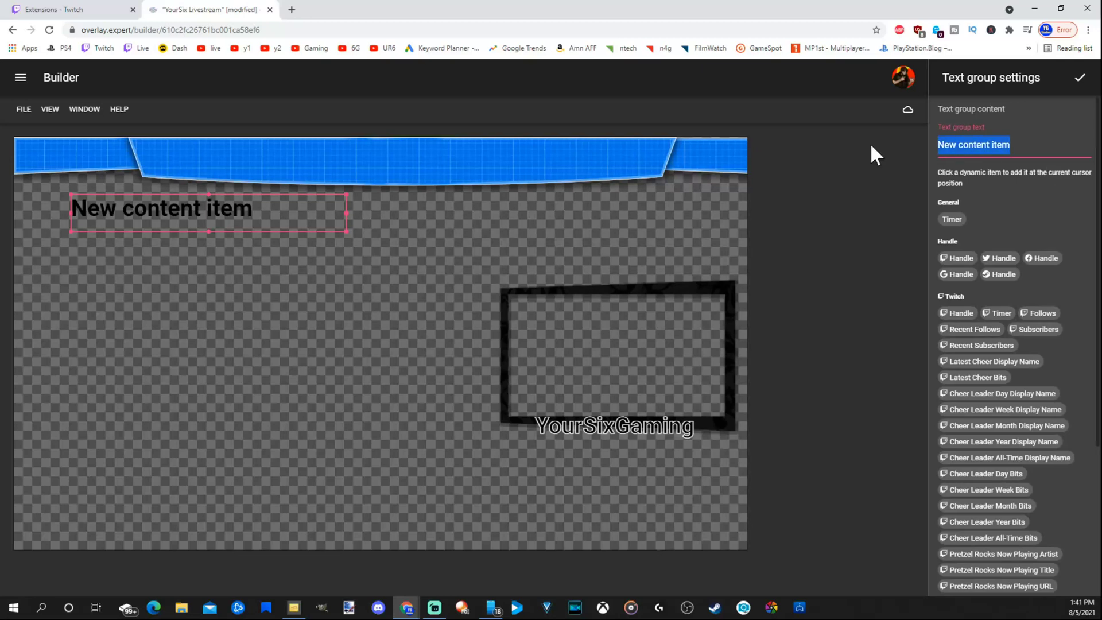
text(YourSixGaming)
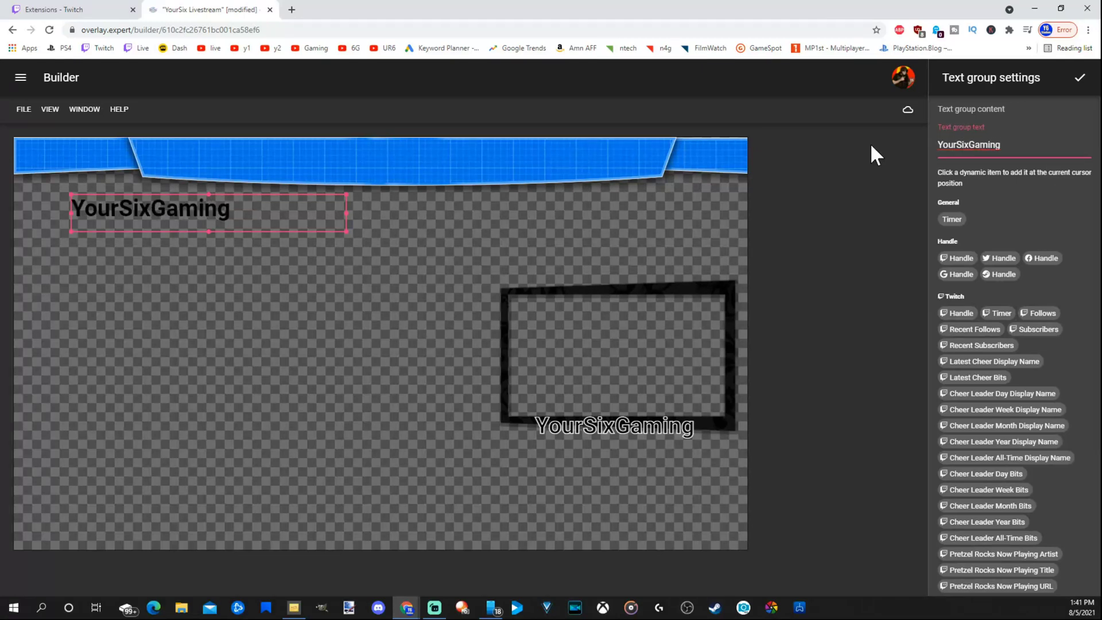
click(1079, 78)
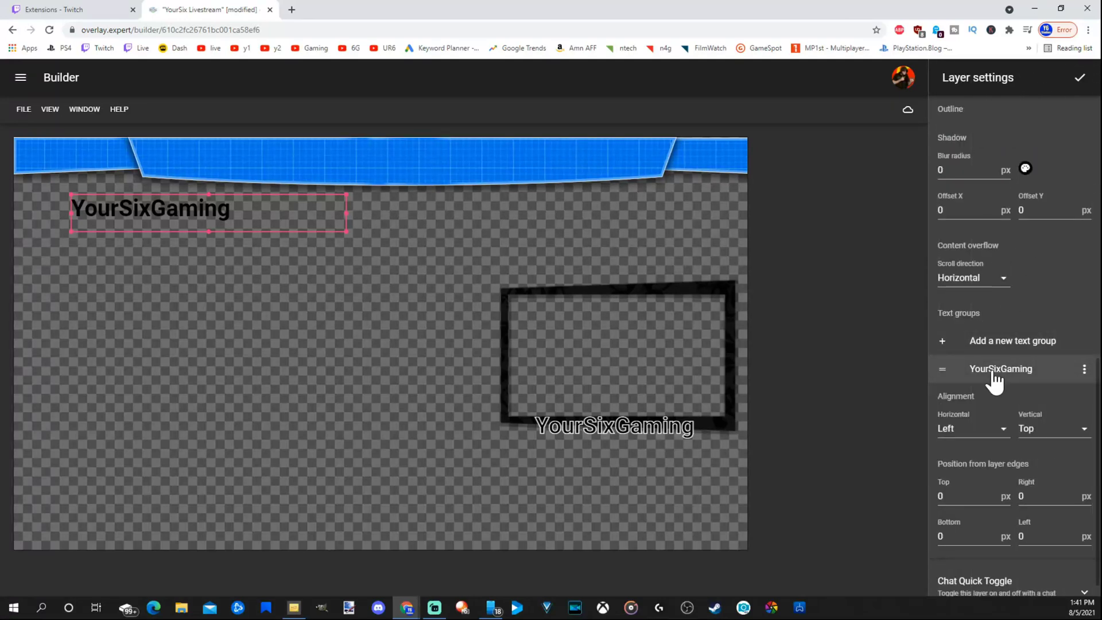
Step: Set the title's font size to 70, enlarge its box and move it into the top blue banner
scroll(996, 376, up, 5)
scroll(980, 337, up, 1)
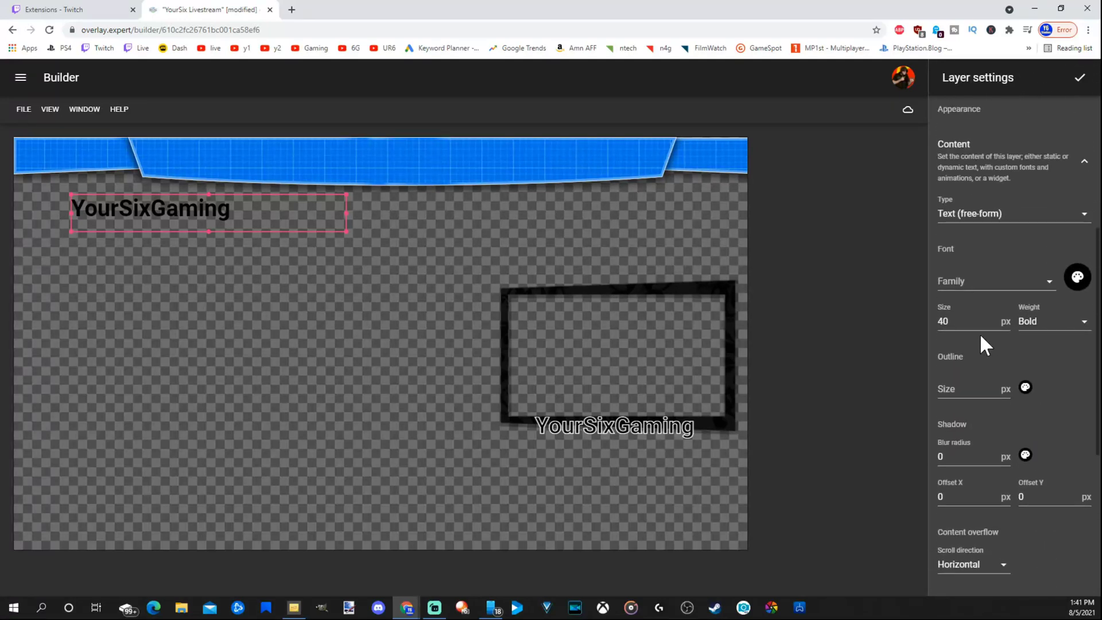
double_click(943, 321)
text(7)
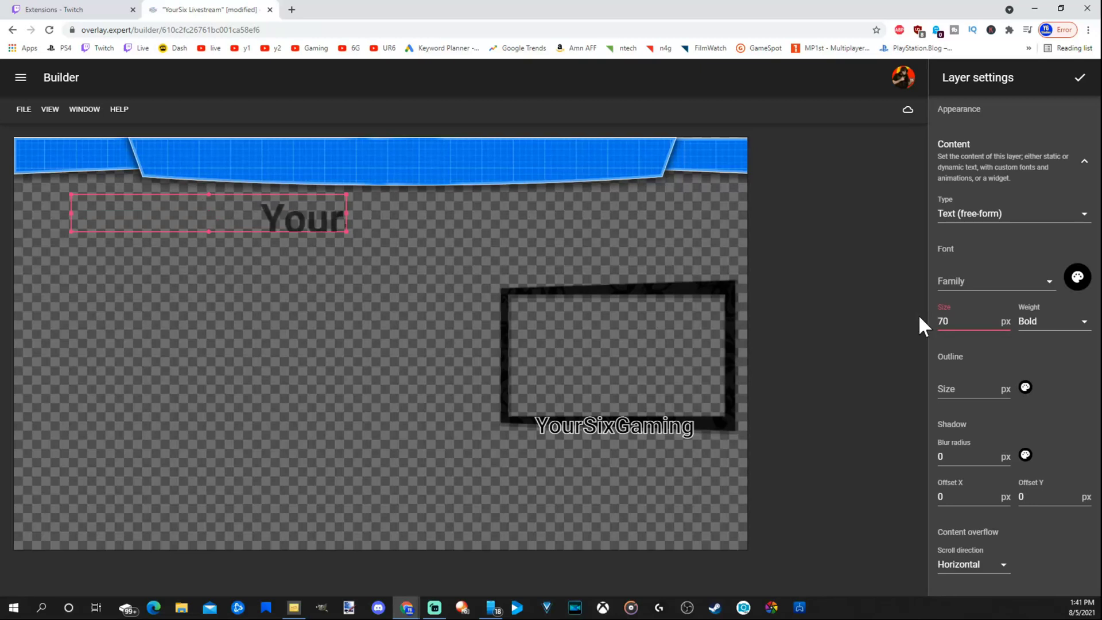
click(345, 233)
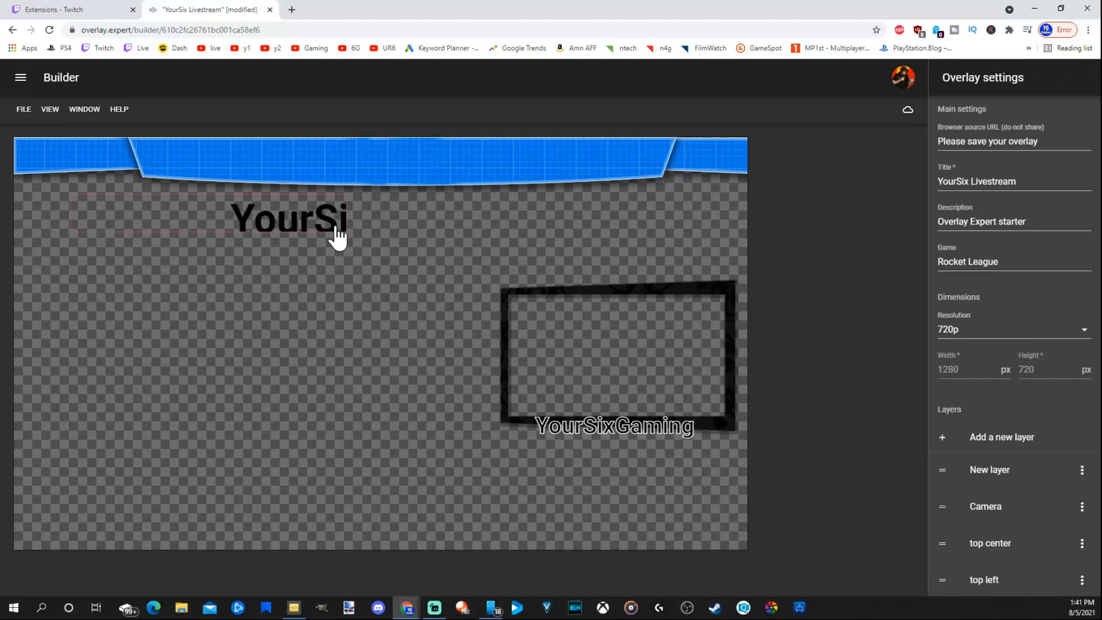
drag(347, 232, 475, 291)
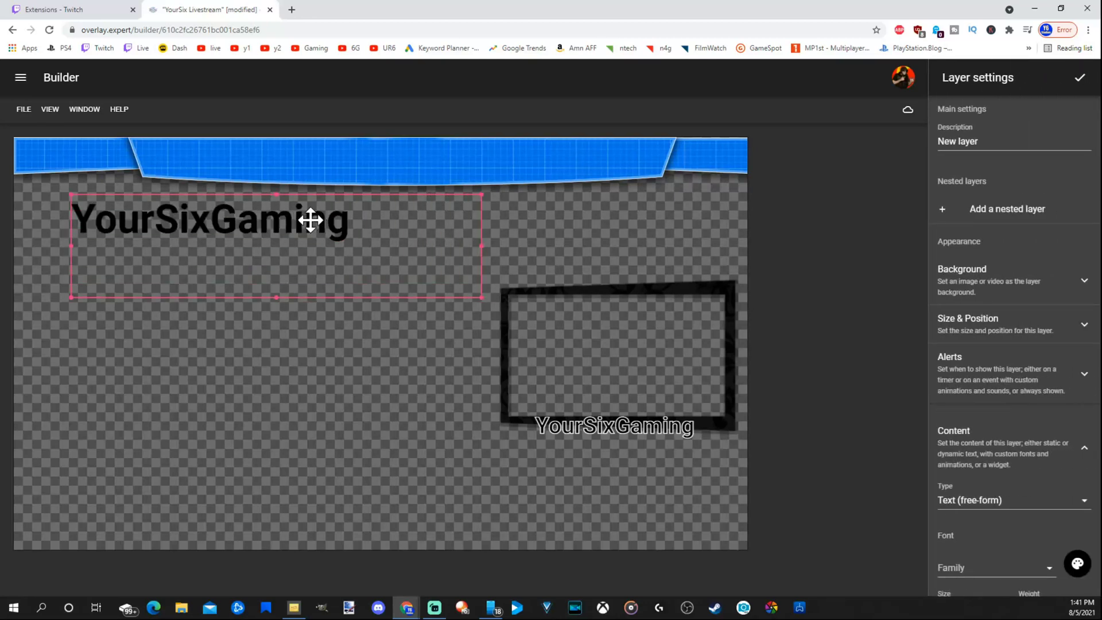
drag(308, 221, 478, 169)
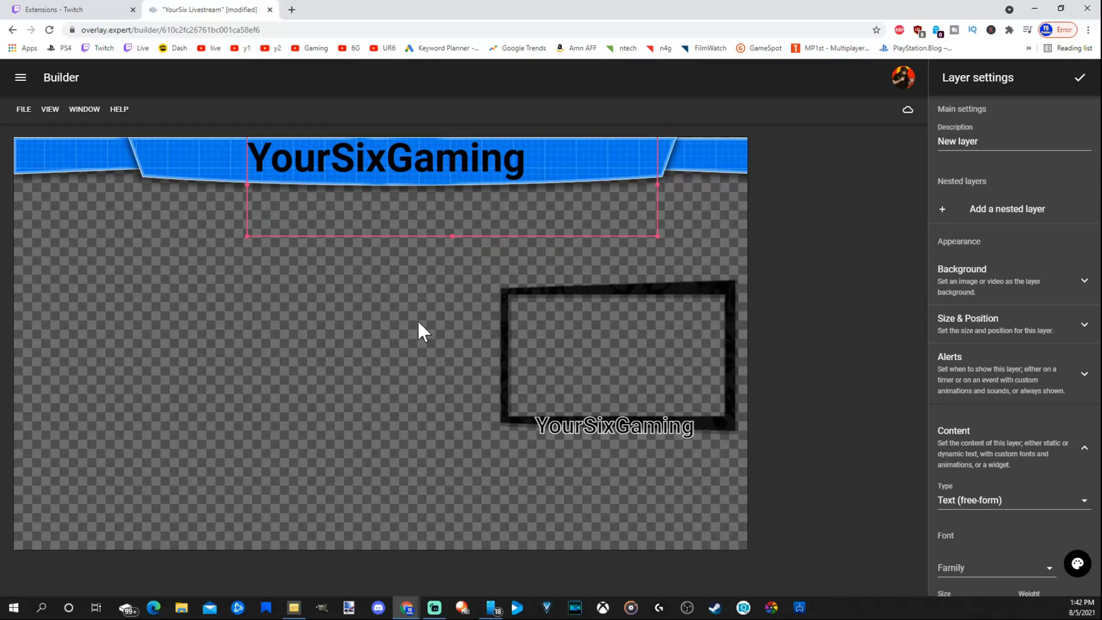
scroll(975, 401, down, 6)
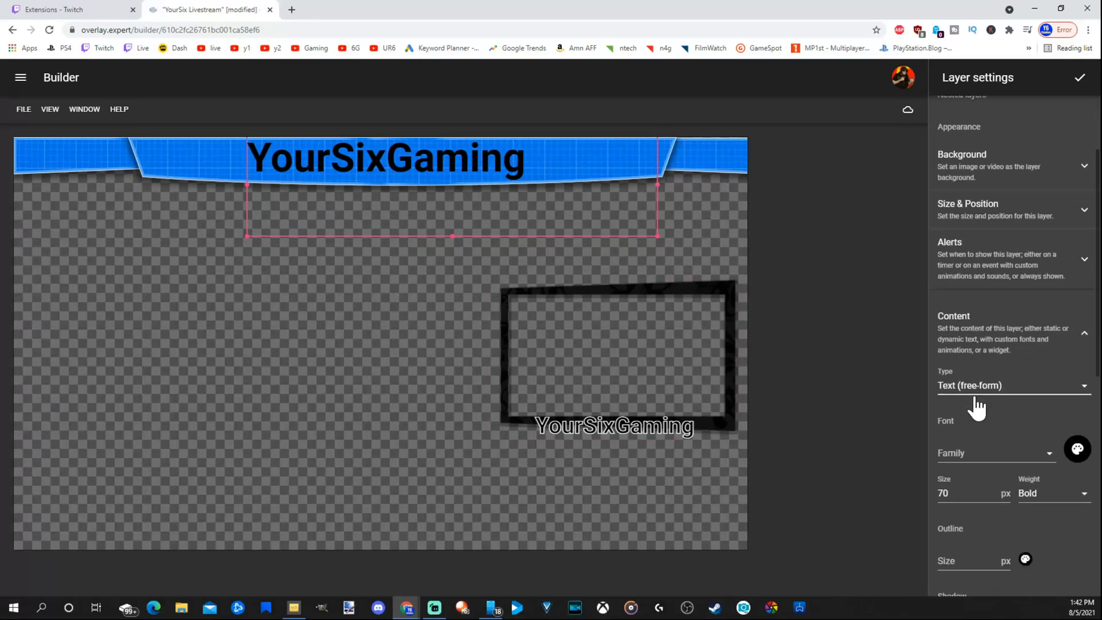
Step: Set the title's horizontal alignment to Center and shift it left over the banner
scroll(1015, 373, down, 4)
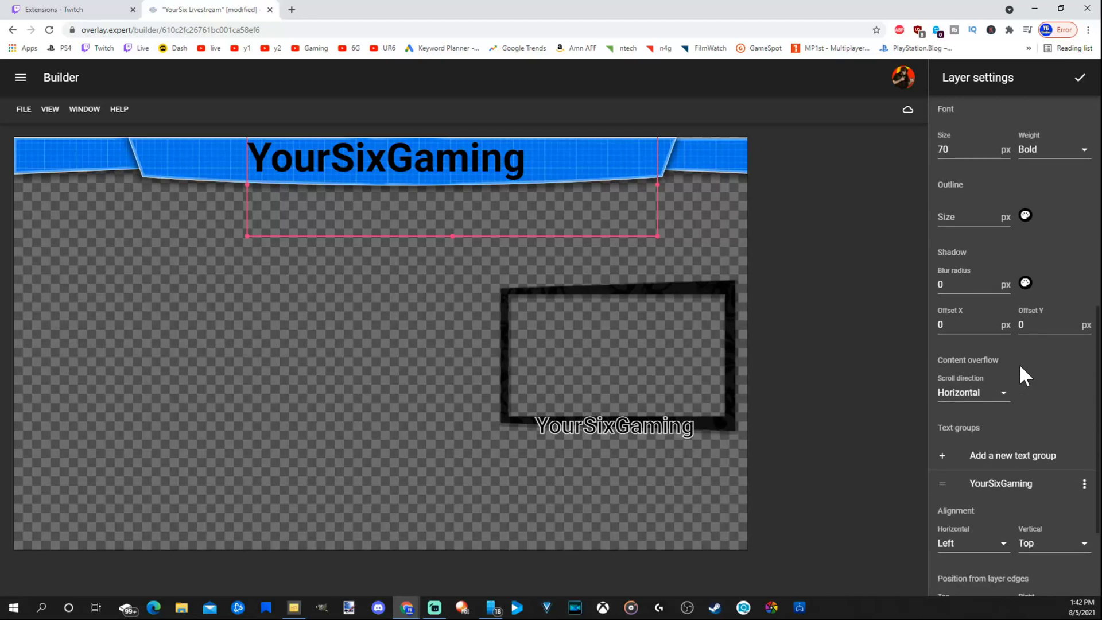
scroll(979, 428, down, 1)
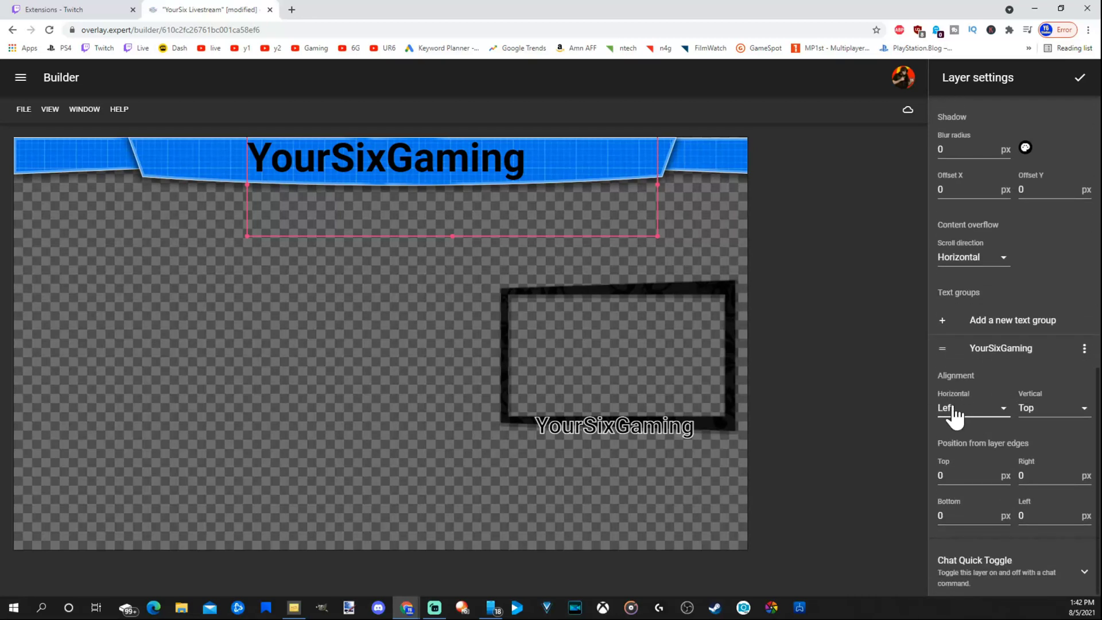
click(956, 412)
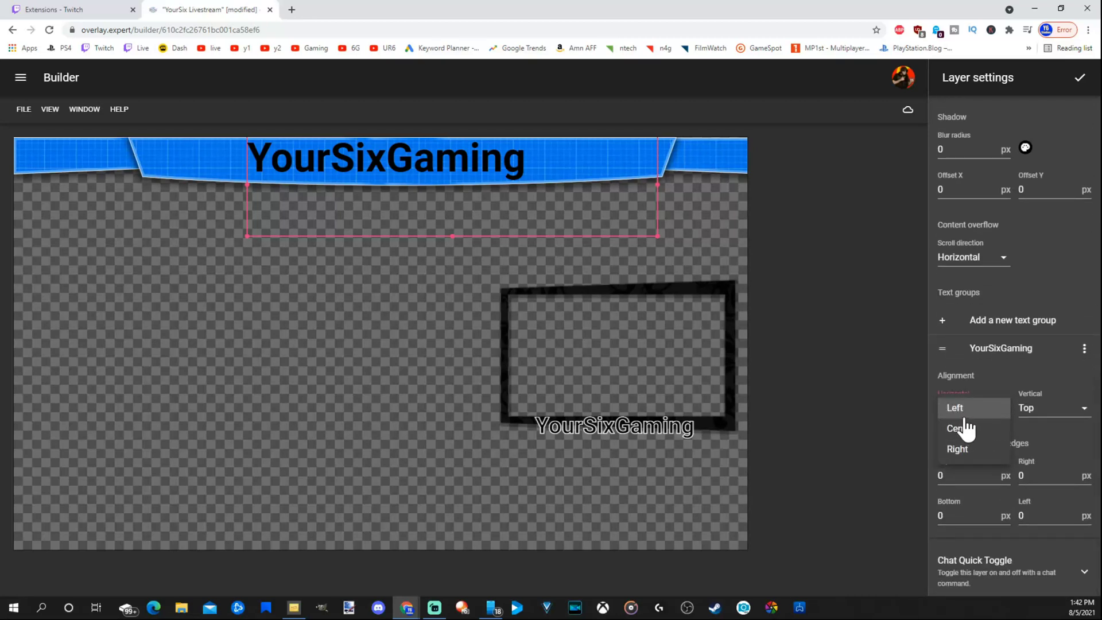
click(957, 430)
drag(476, 182, 427, 179)
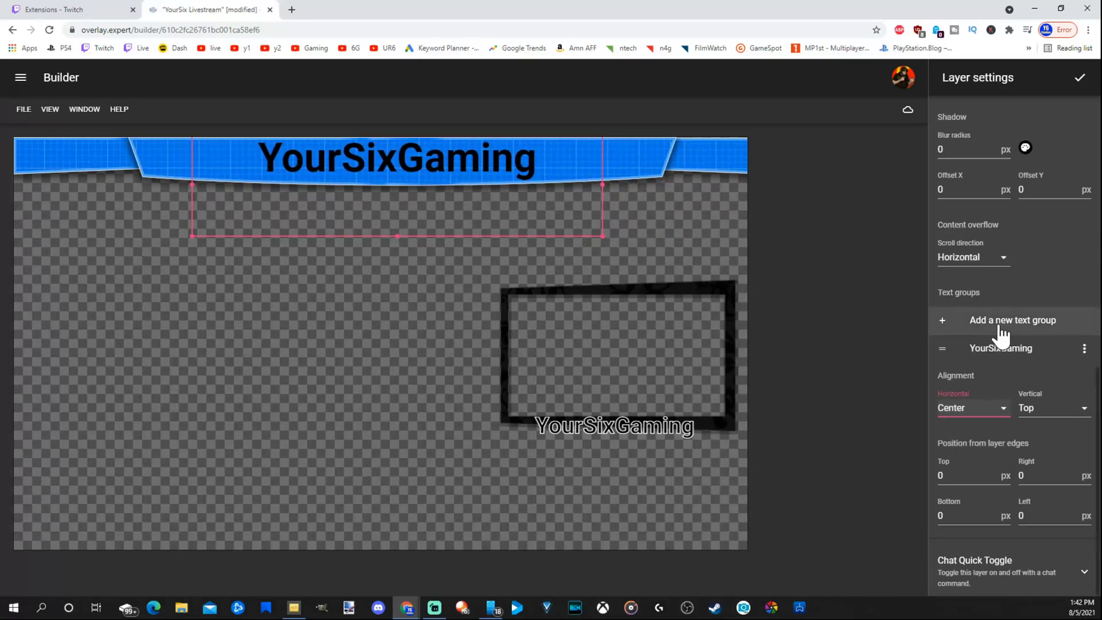
Step: Give the title a red shadow with blur radius raised to 15
scroll(970, 336, up, 3)
scroll(1009, 339, up, 1)
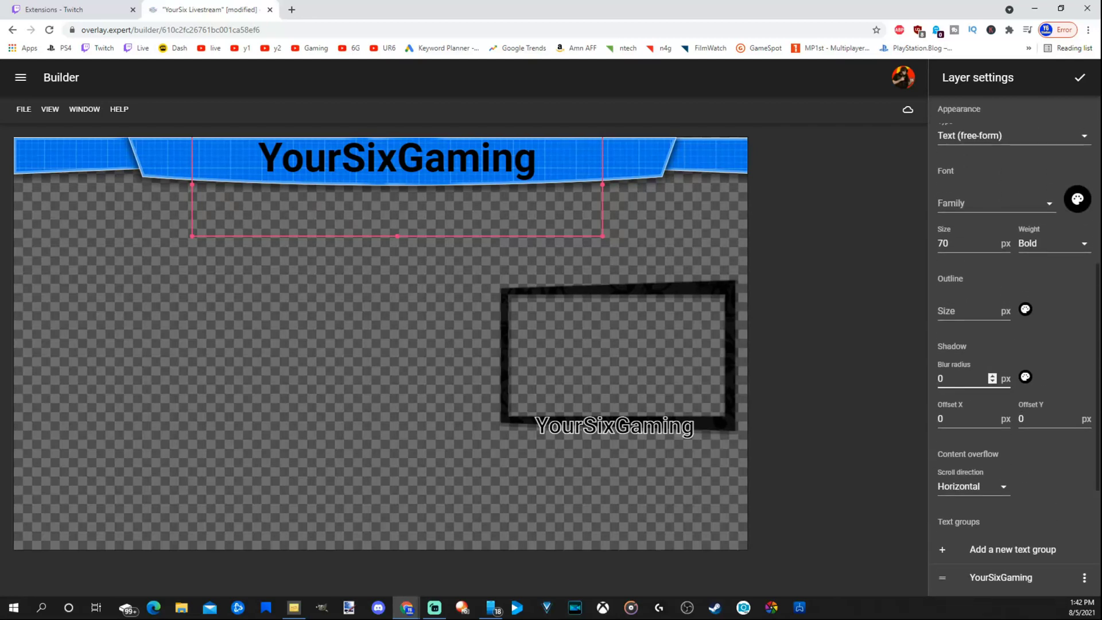
click(992, 376)
click(992, 376)
click(992, 376)
click(992, 376)
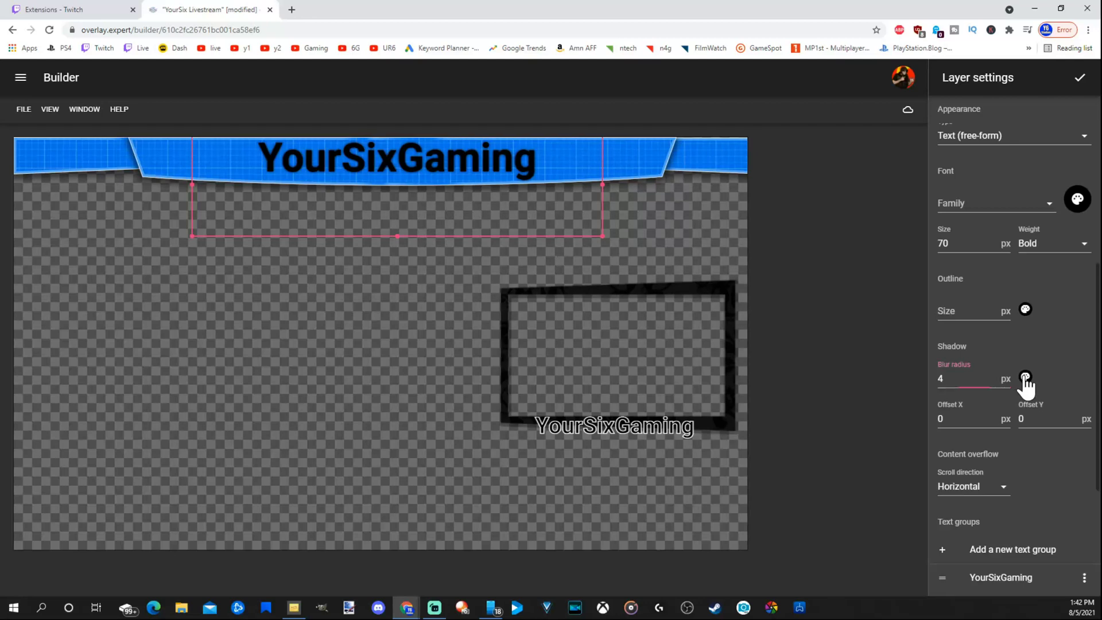
click(1025, 377)
drag(1026, 342, 1092, 320)
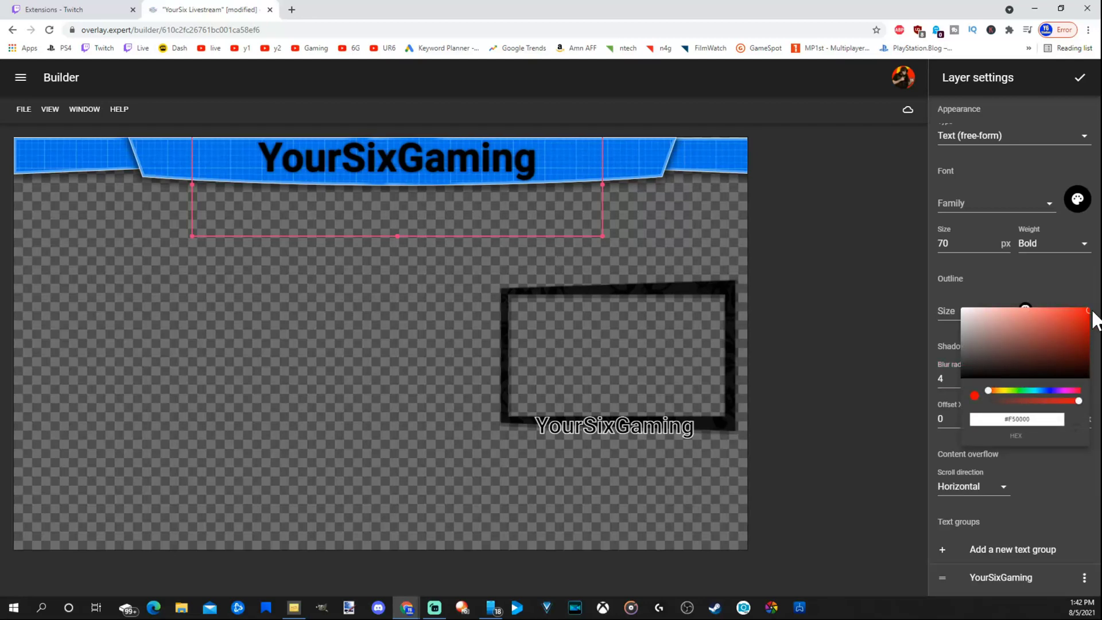
click(1059, 287)
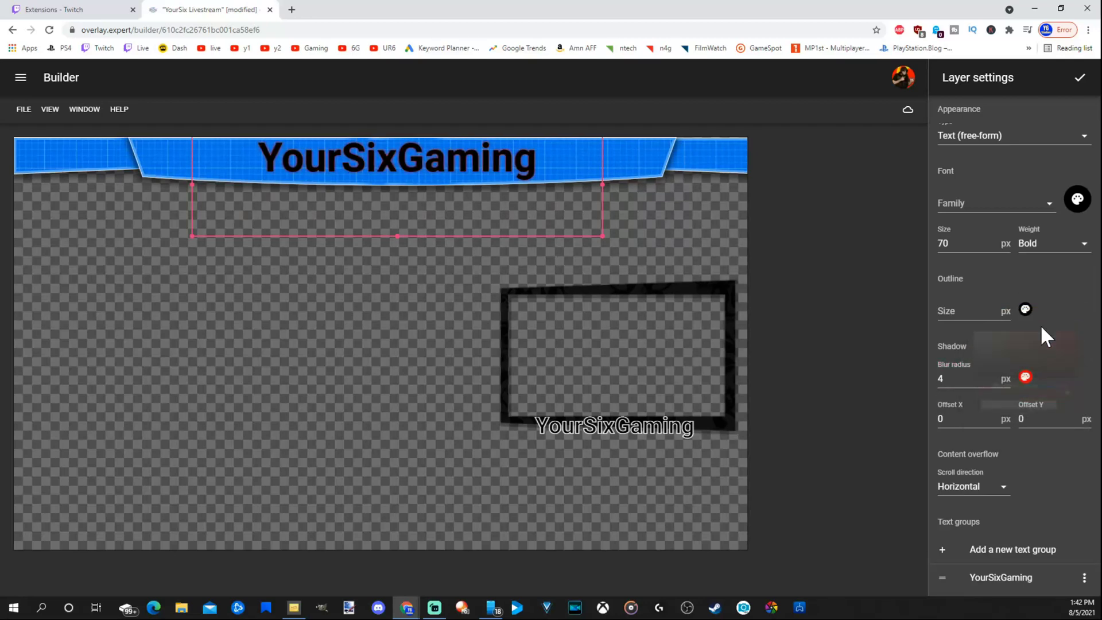
click(992, 376)
click(992, 376)
click(992, 376)
click(992, 376)
click(992, 376)
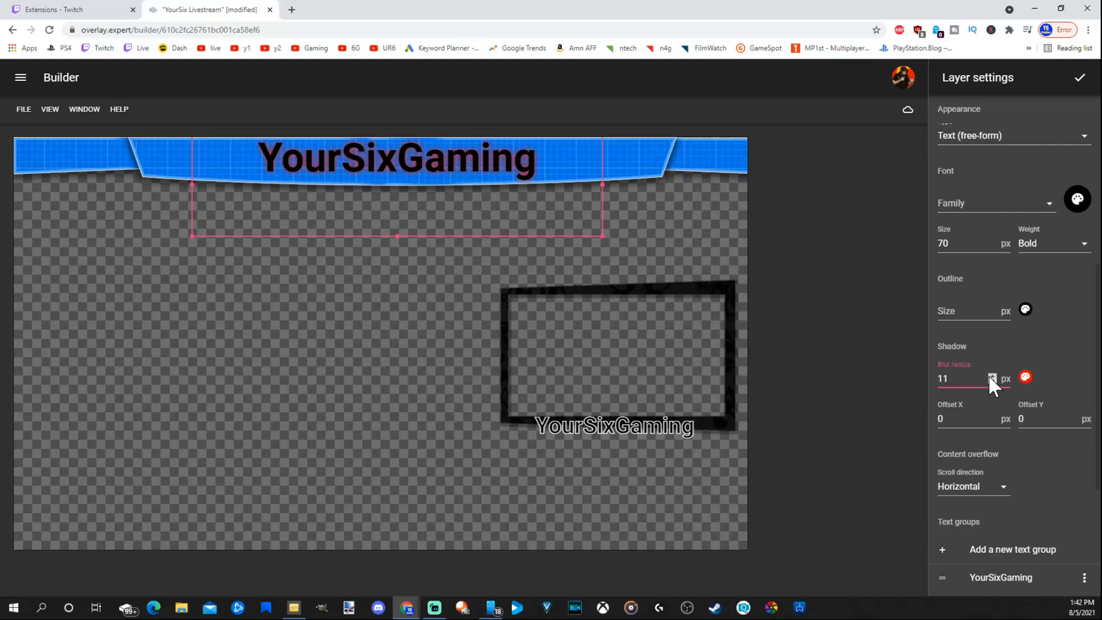
click(992, 376)
click(992, 376)
click(992, 376)
Step: Add a white outline of size 1 to the title
click(1025, 309)
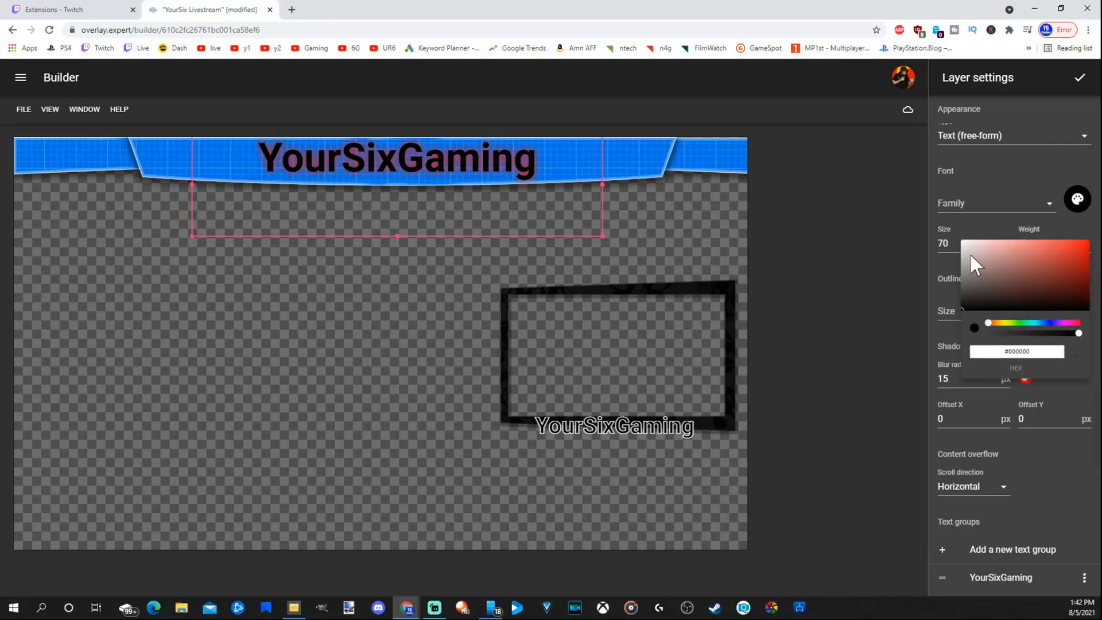
drag(969, 255, 943, 229)
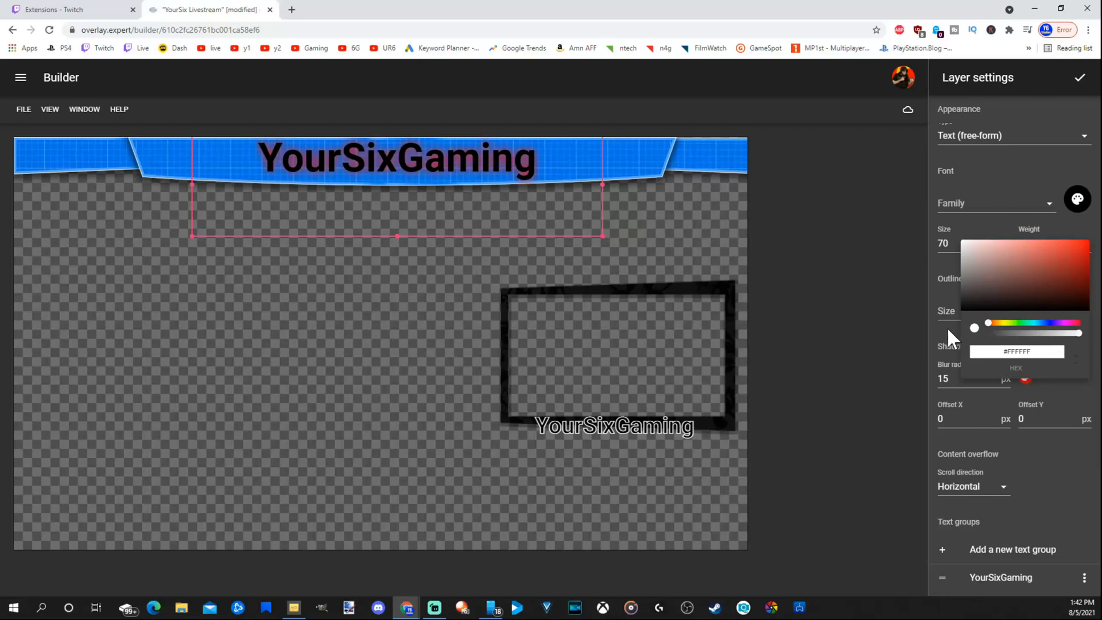
click(945, 310)
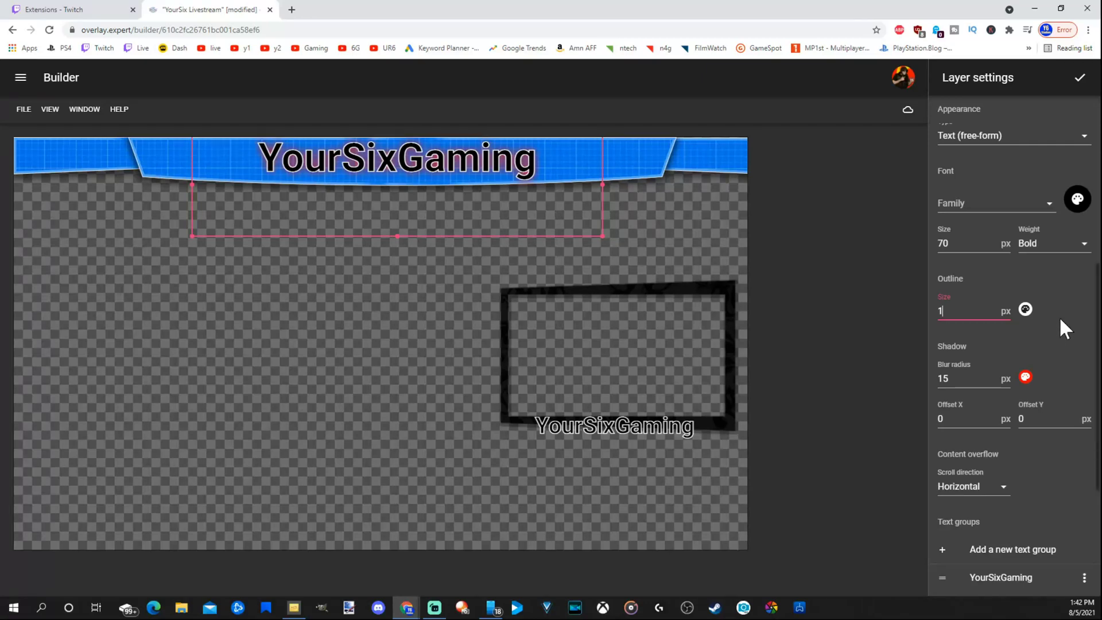
scroll(1055, 355, up, 2)
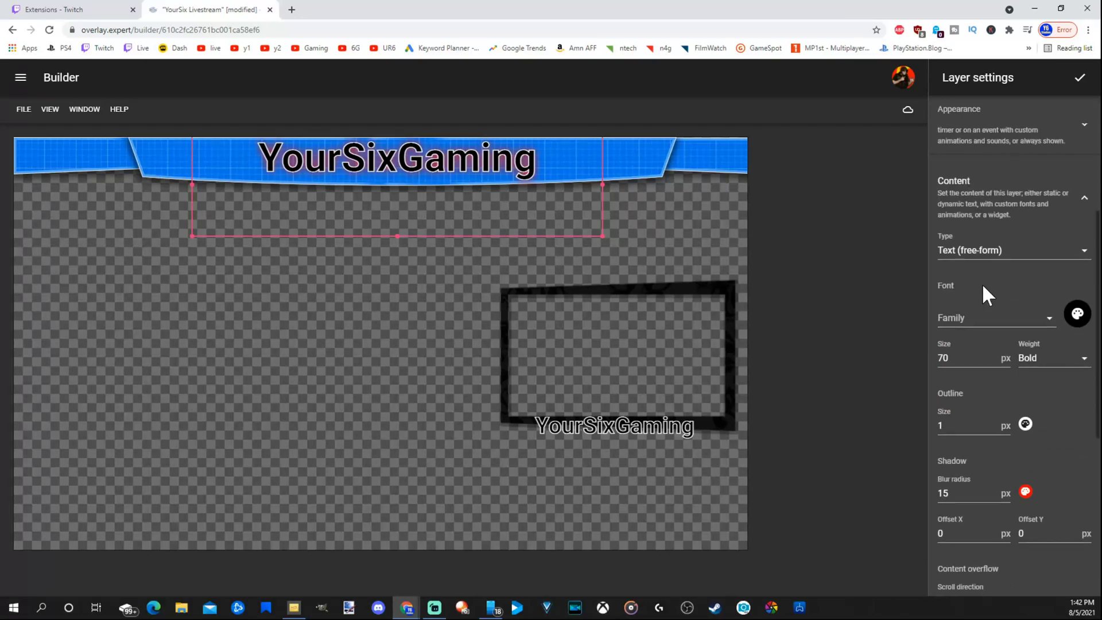
Step: Change the YourSixGaming title's font family to Belgrano and close the layer settings
click(993, 318)
scroll(979, 436, down, 10)
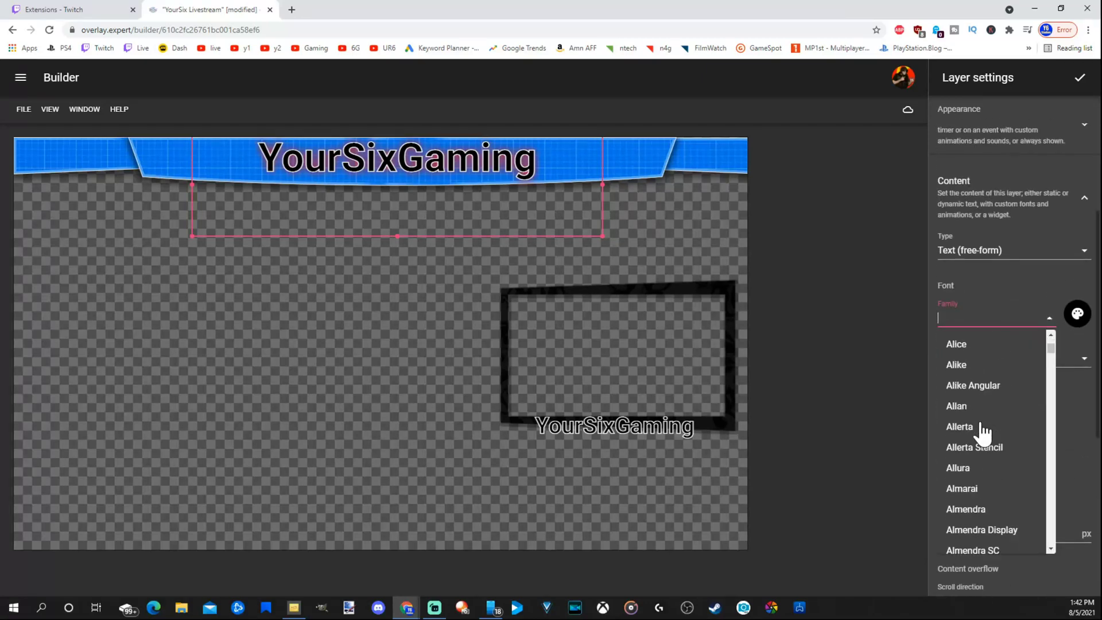
scroll(979, 442, down, 15)
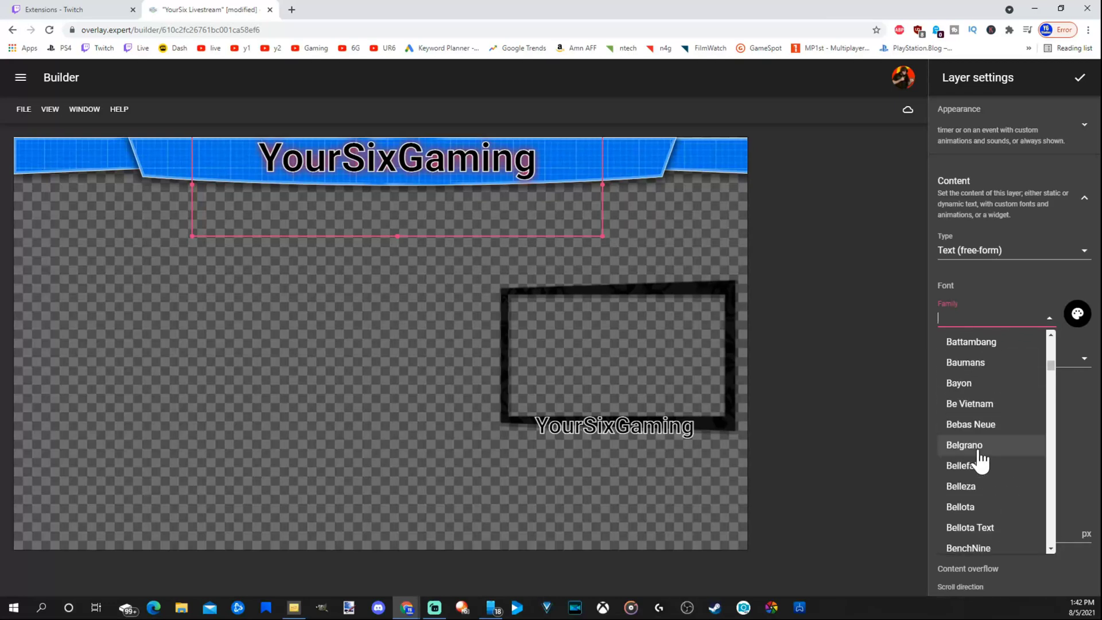
click(976, 445)
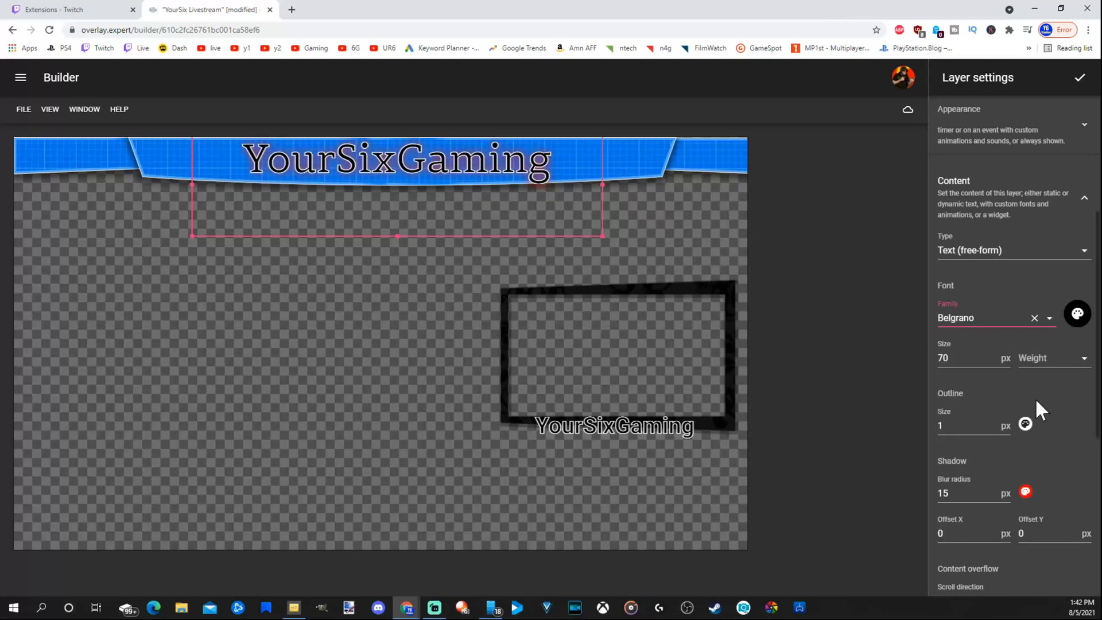
click(1061, 397)
scroll(1054, 419, up, 5)
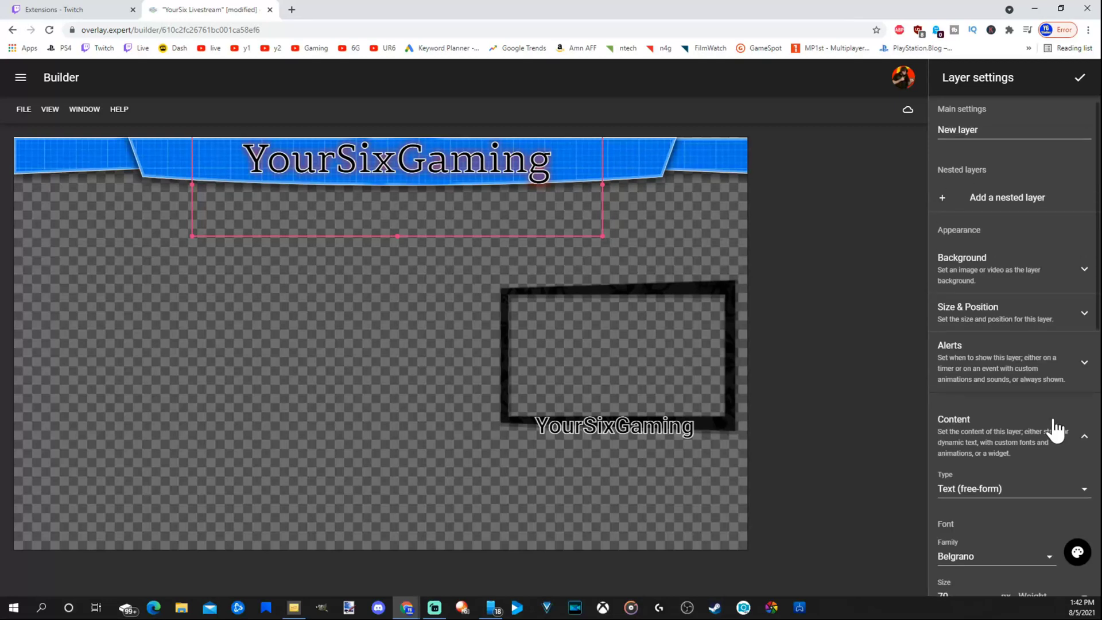
click(1081, 79)
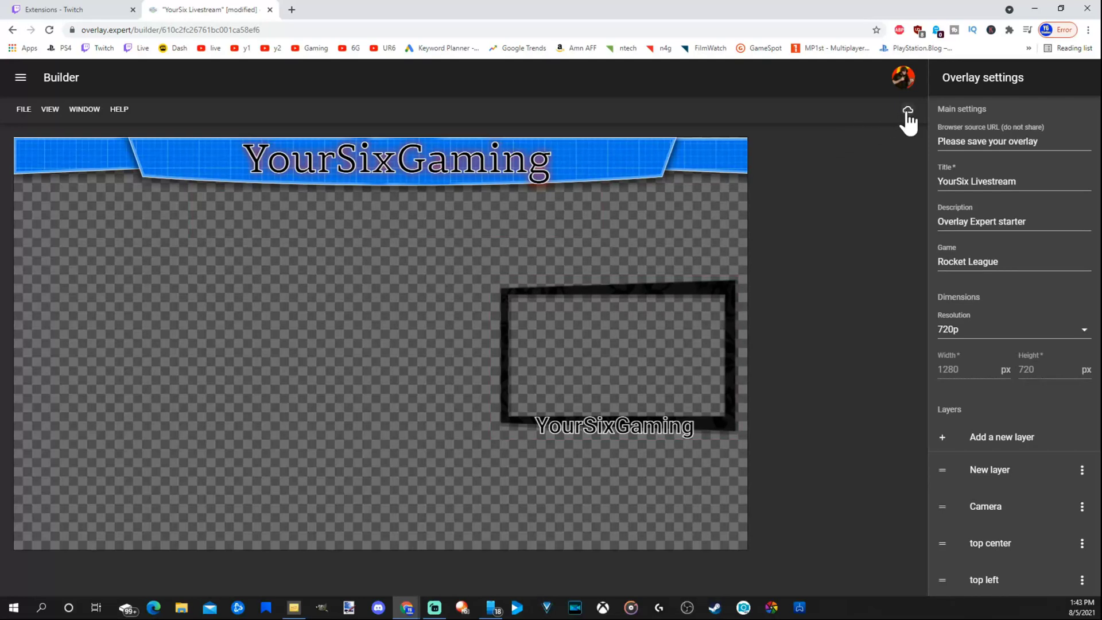
Step: Save the YourSix Livestream overlay with FILE > Save, then go back to the Overlays page
click(23, 109)
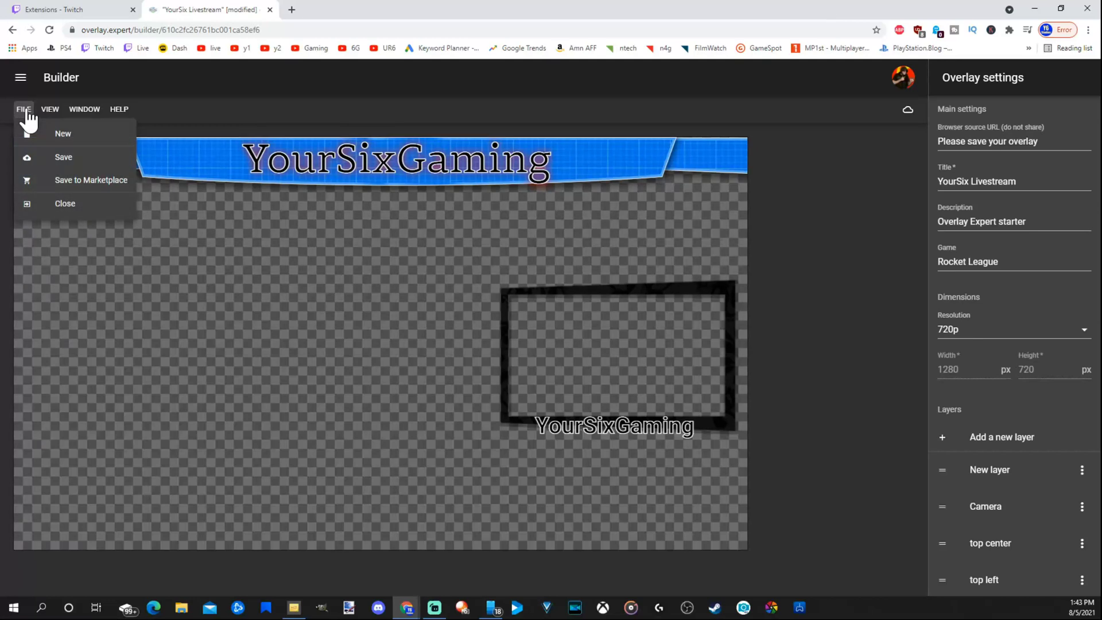
click(51, 163)
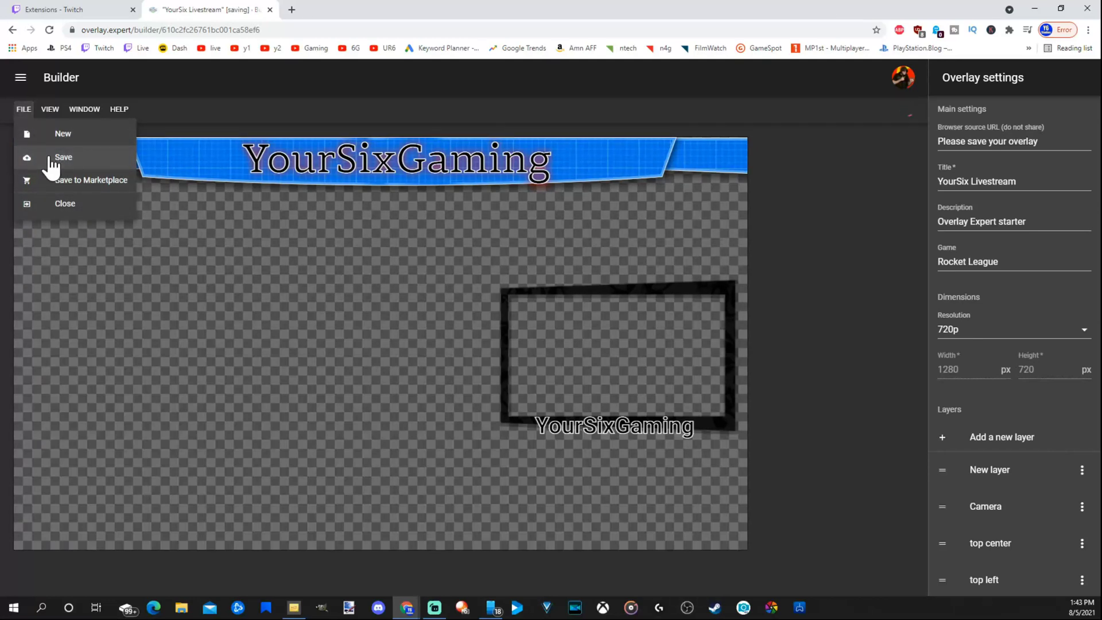
click(63, 163)
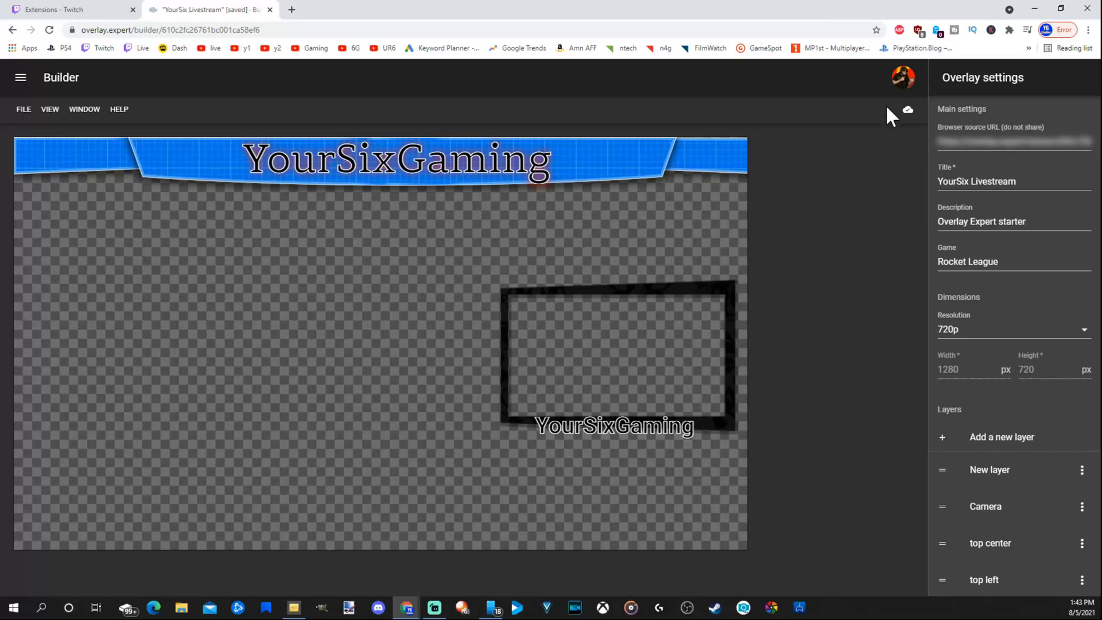
key(alt+Left)
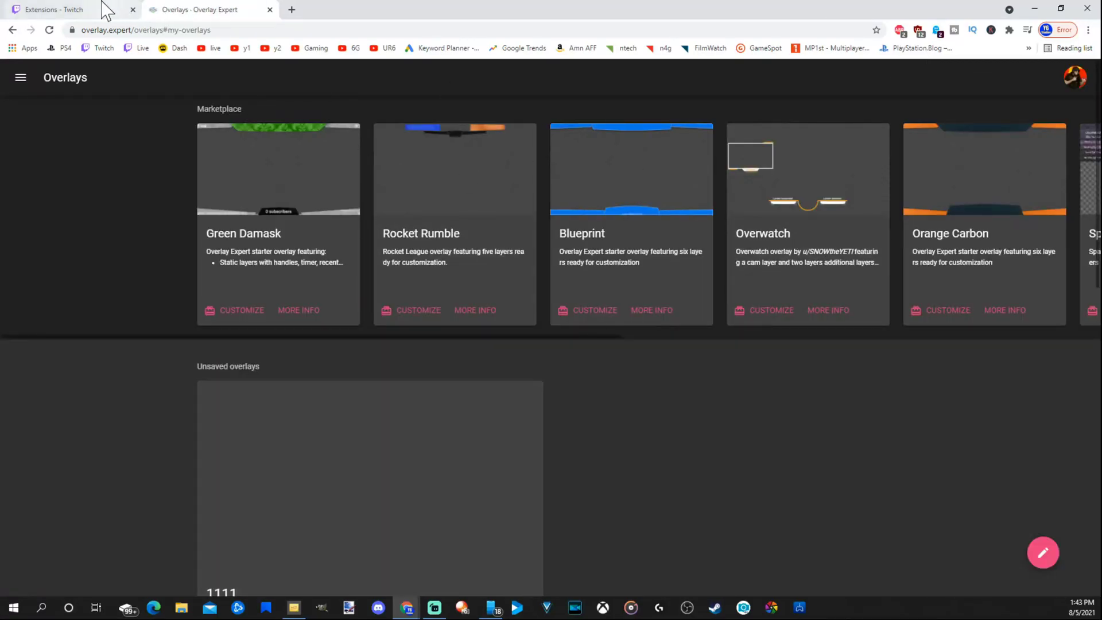
Step: Go to the Creator Dashboard's My Extensions list in Twitch
click(74, 10)
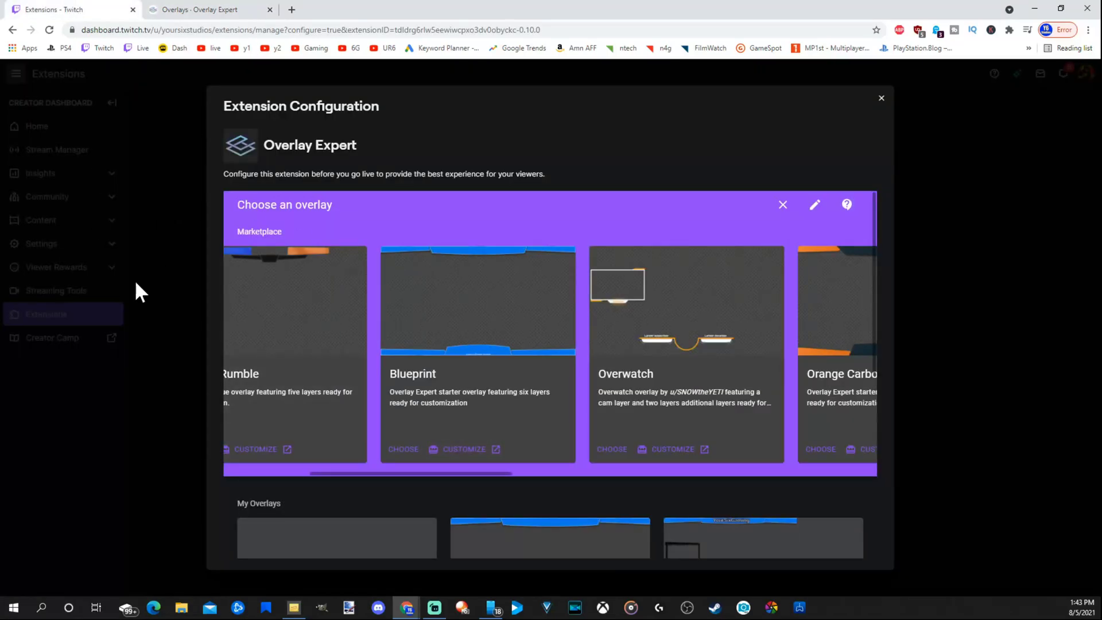
click(881, 99)
click(191, 35)
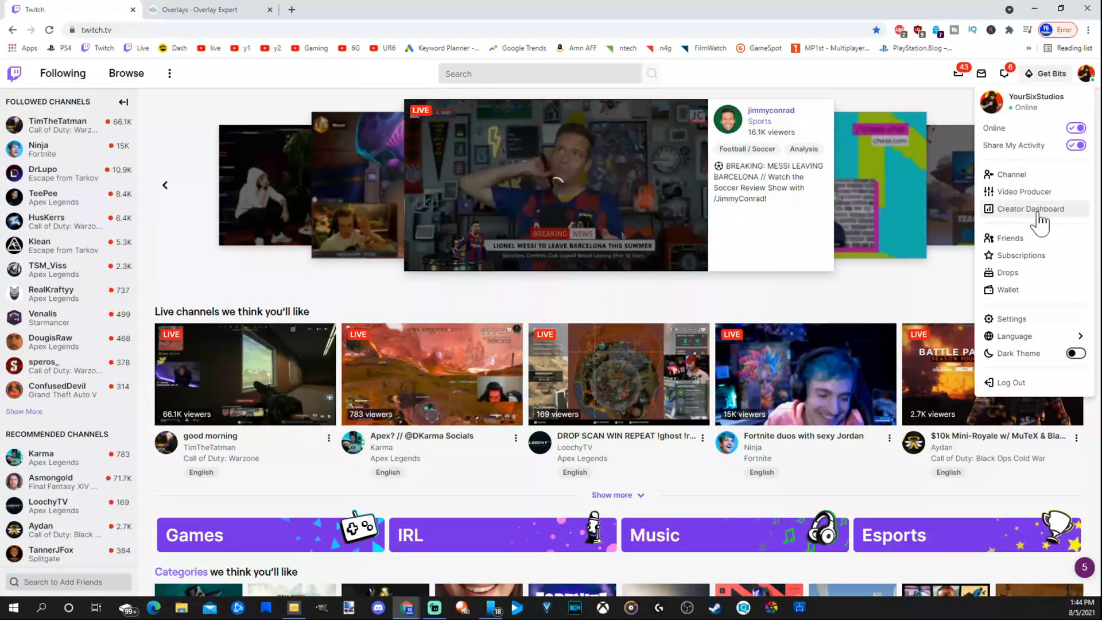
click(1035, 209)
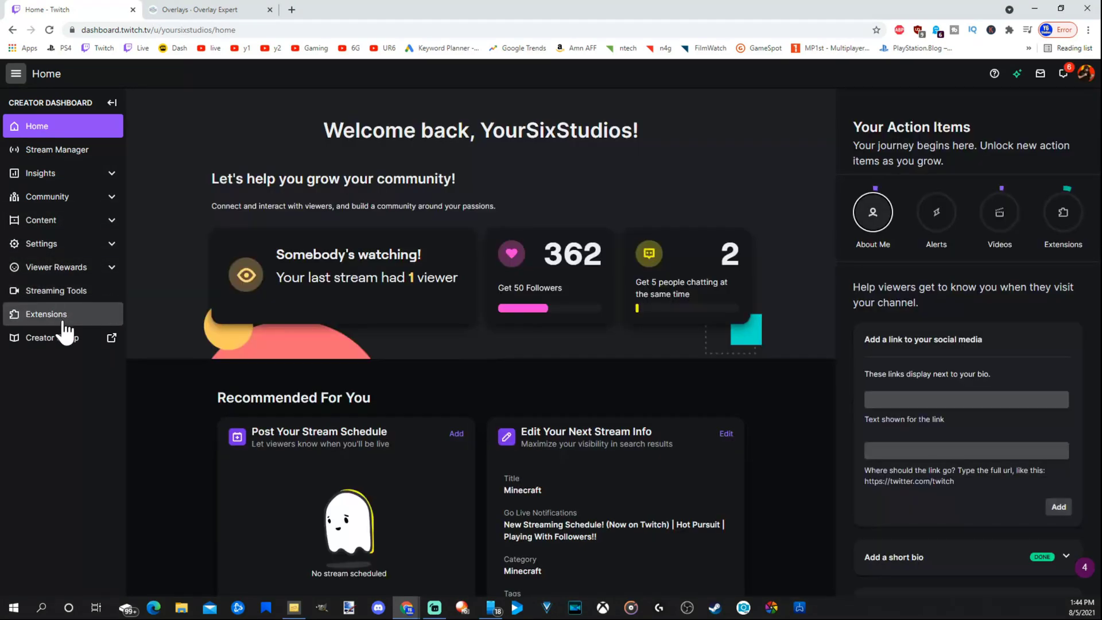
click(63, 320)
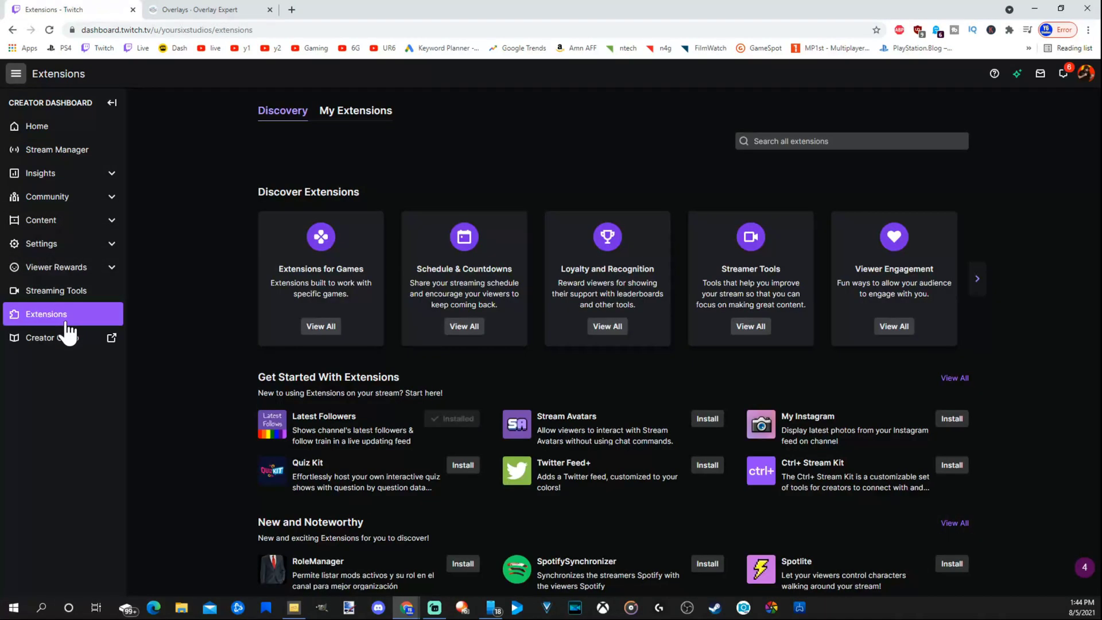
click(343, 121)
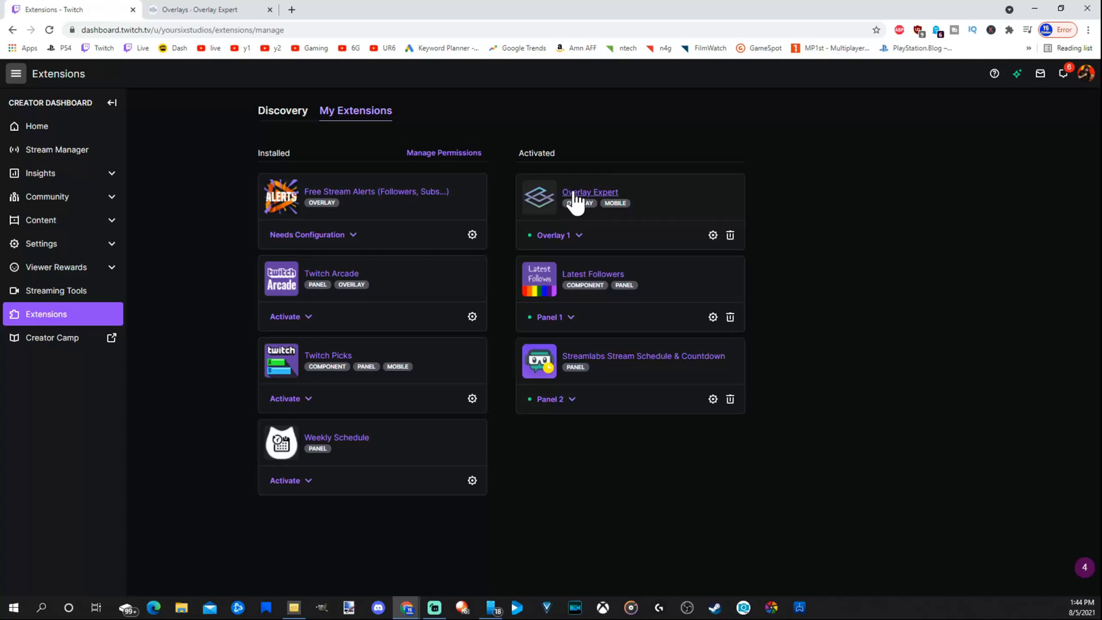
Step: Set Overlay Expert as Overlay 1 and confirm the activation
click(546, 238)
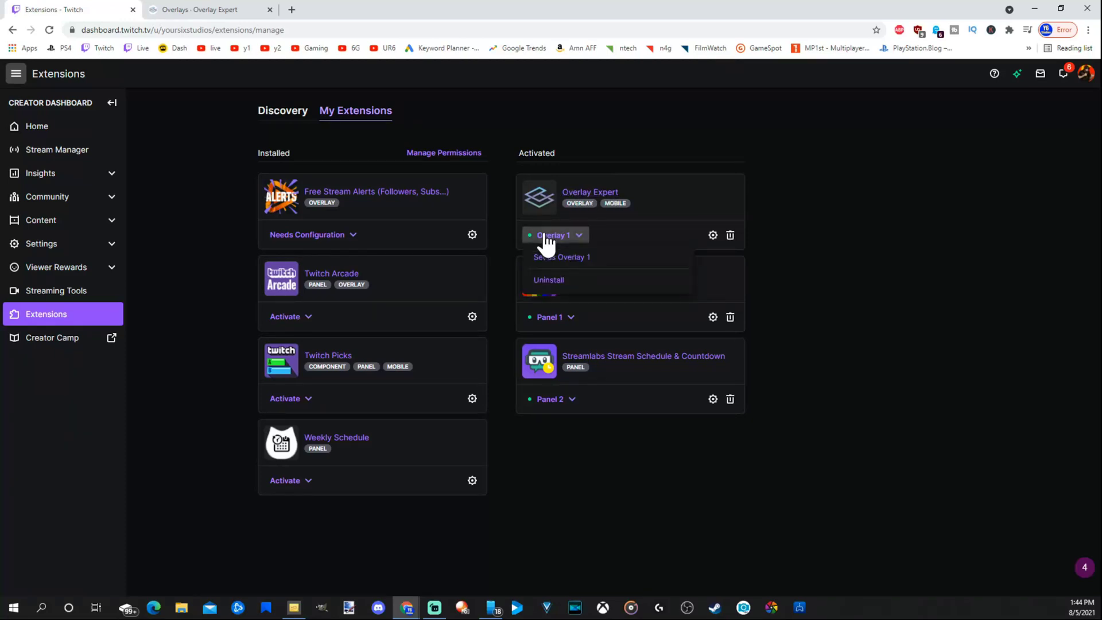
click(560, 265)
click(549, 359)
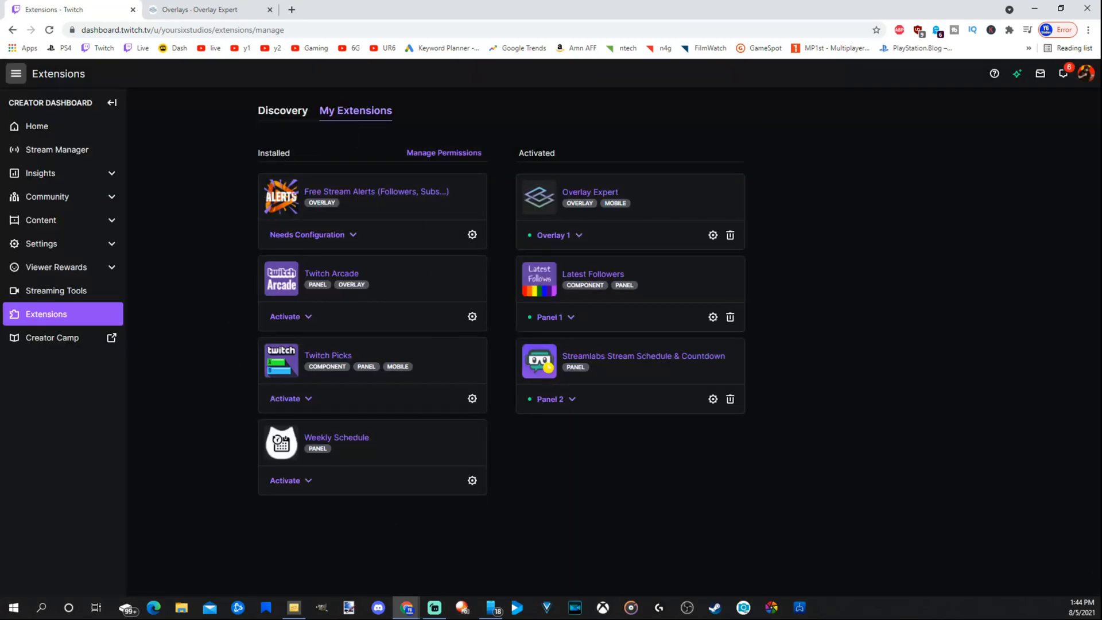
click(558, 236)
click(629, 128)
Step: In Overlay Expert's configuration, choose YourSix Livestream under My Overlays, then close the configuration
click(590, 194)
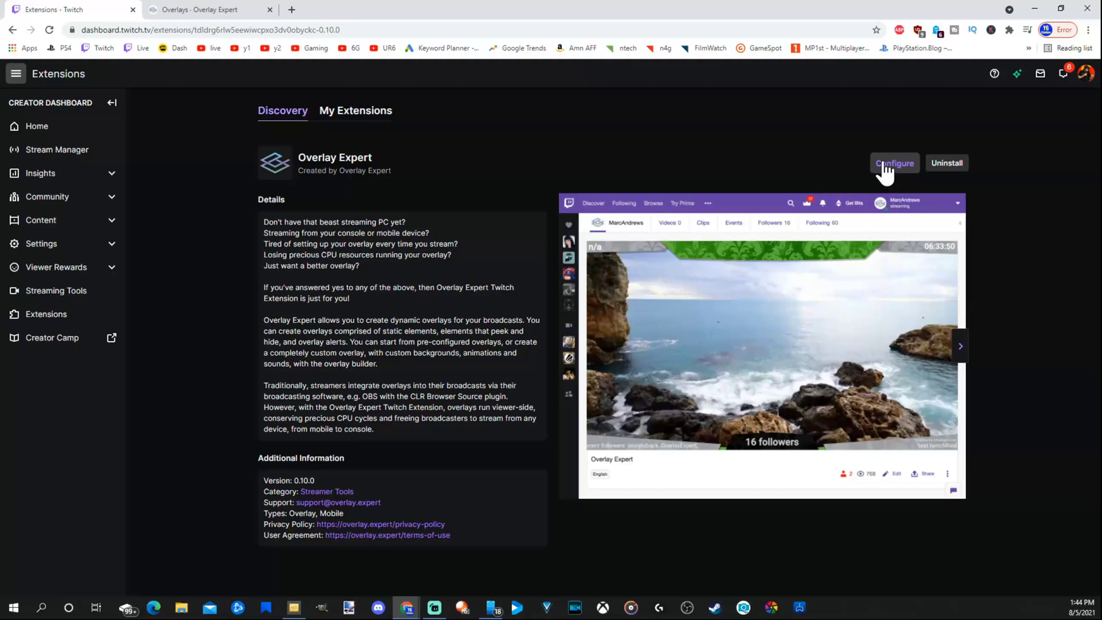
click(894, 163)
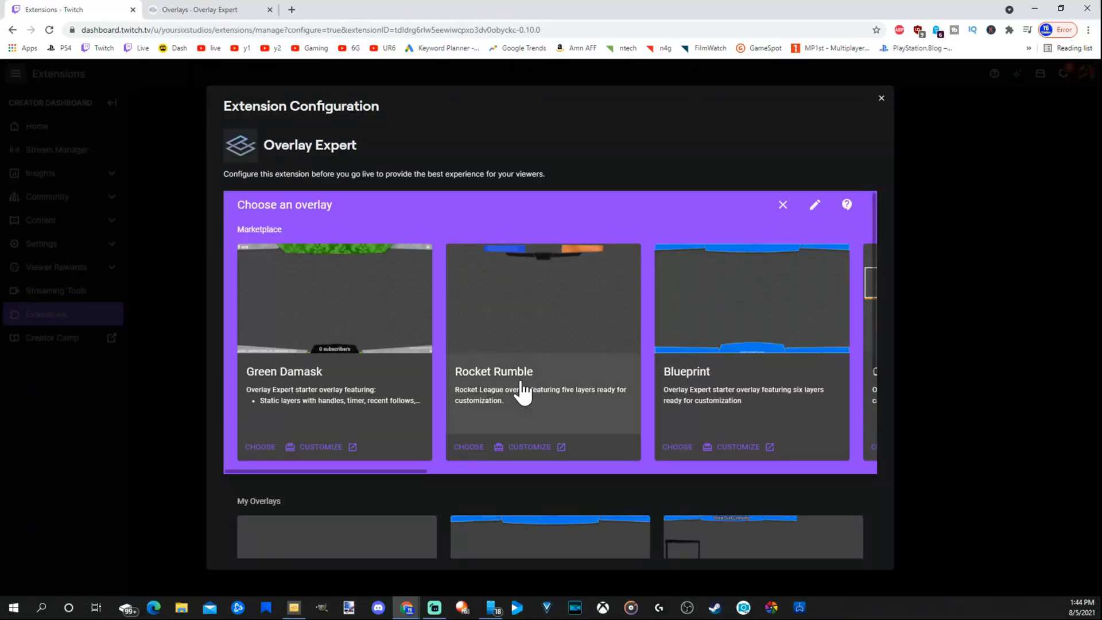
scroll(521, 386, down, 4)
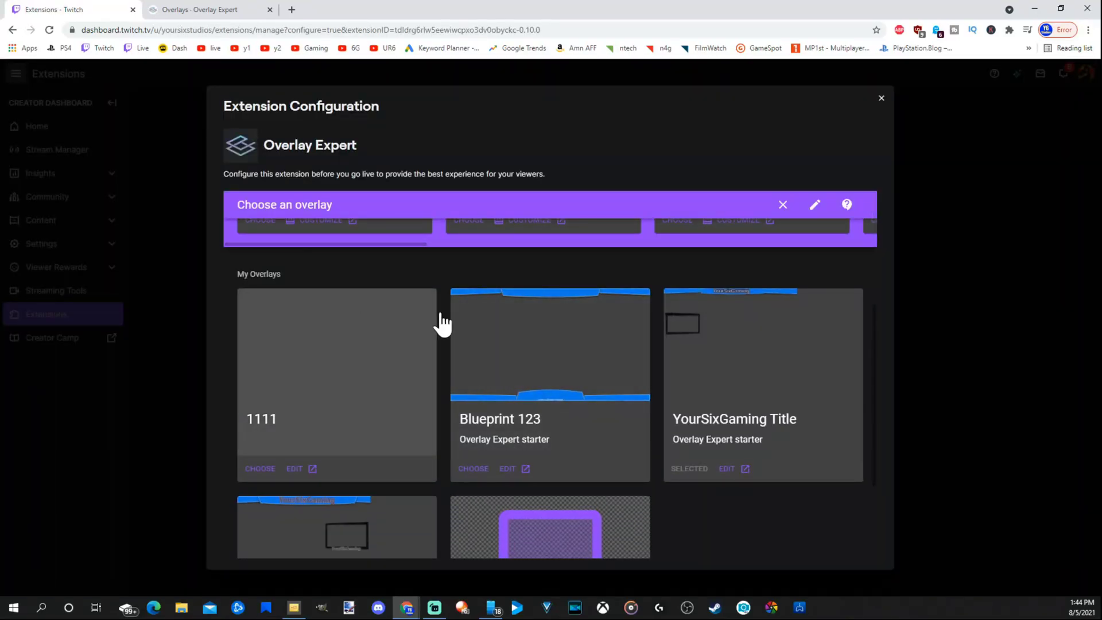
scroll(442, 319, down, 2)
scroll(470, 287, up, 1)
scroll(439, 298, down, 2)
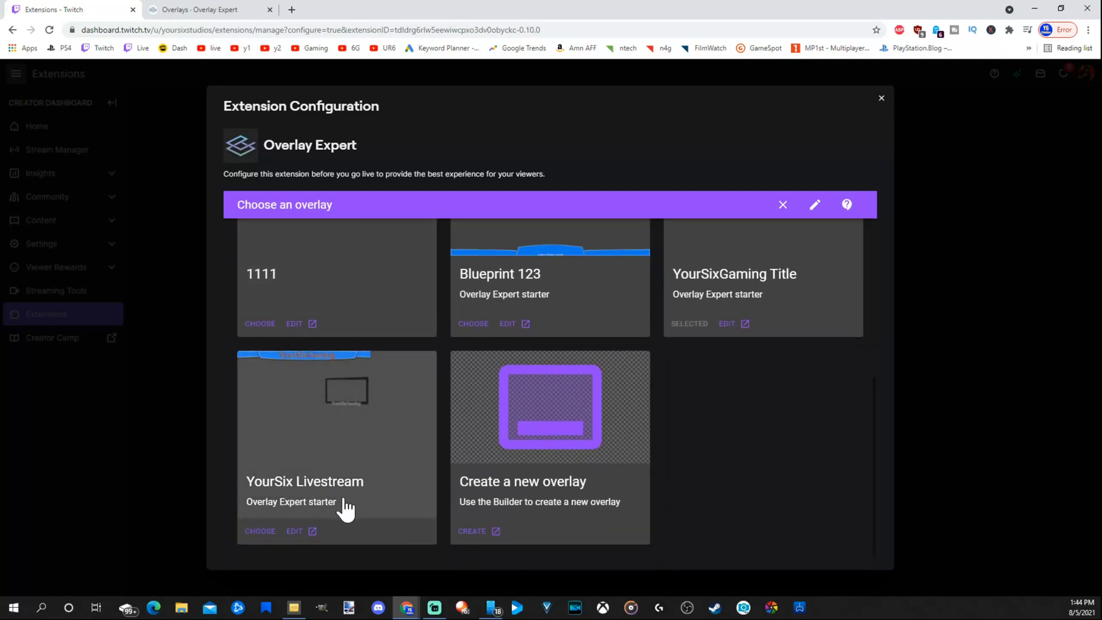
click(263, 533)
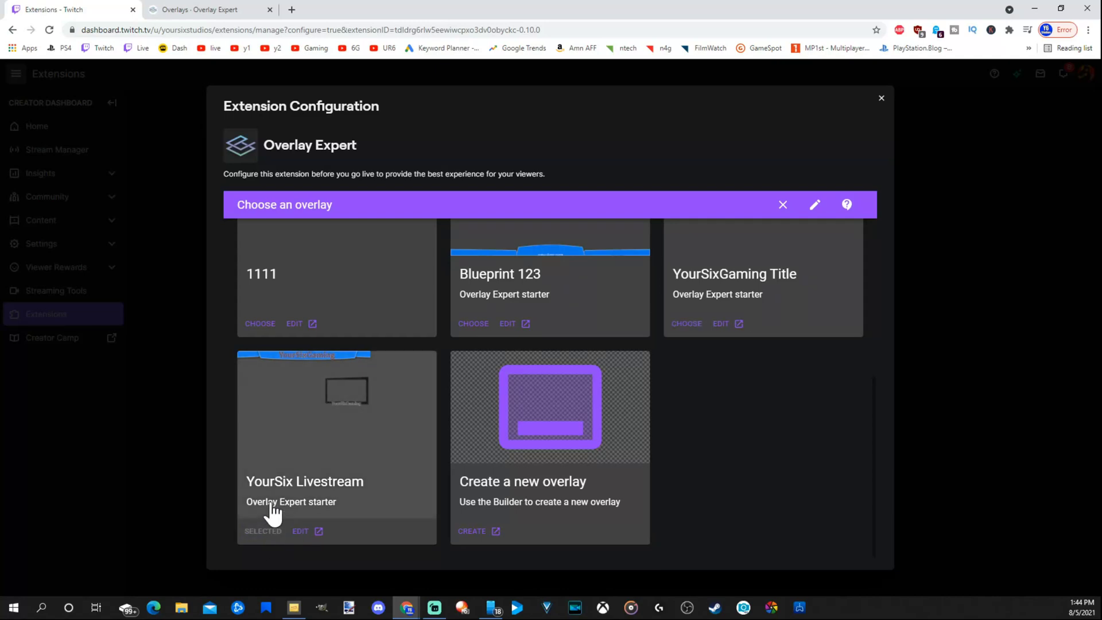
click(881, 99)
click(553, 235)
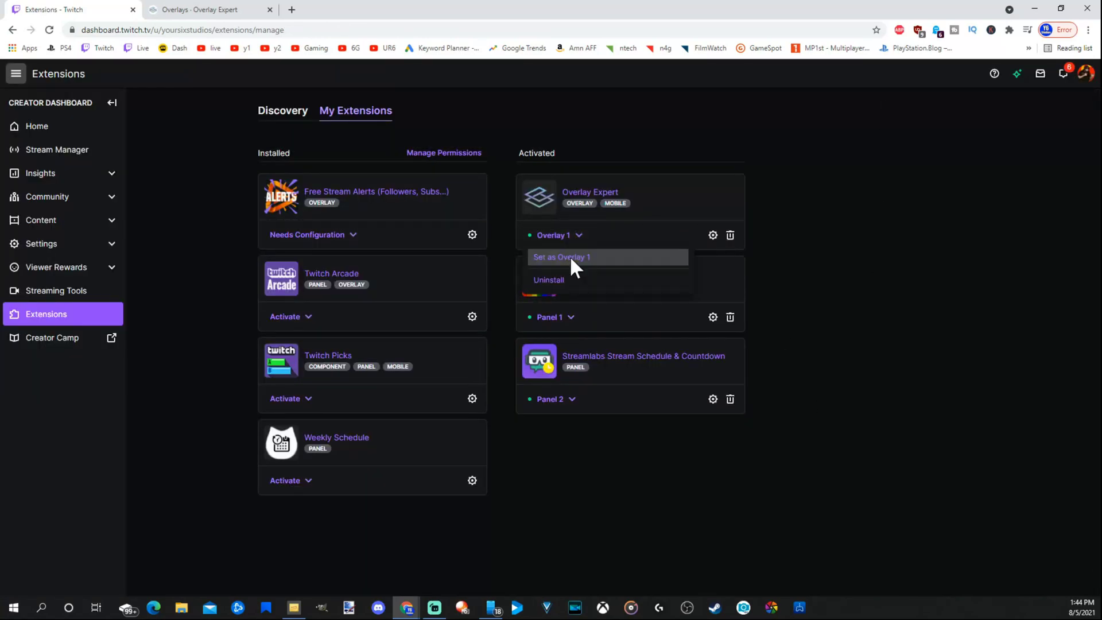
click(859, 216)
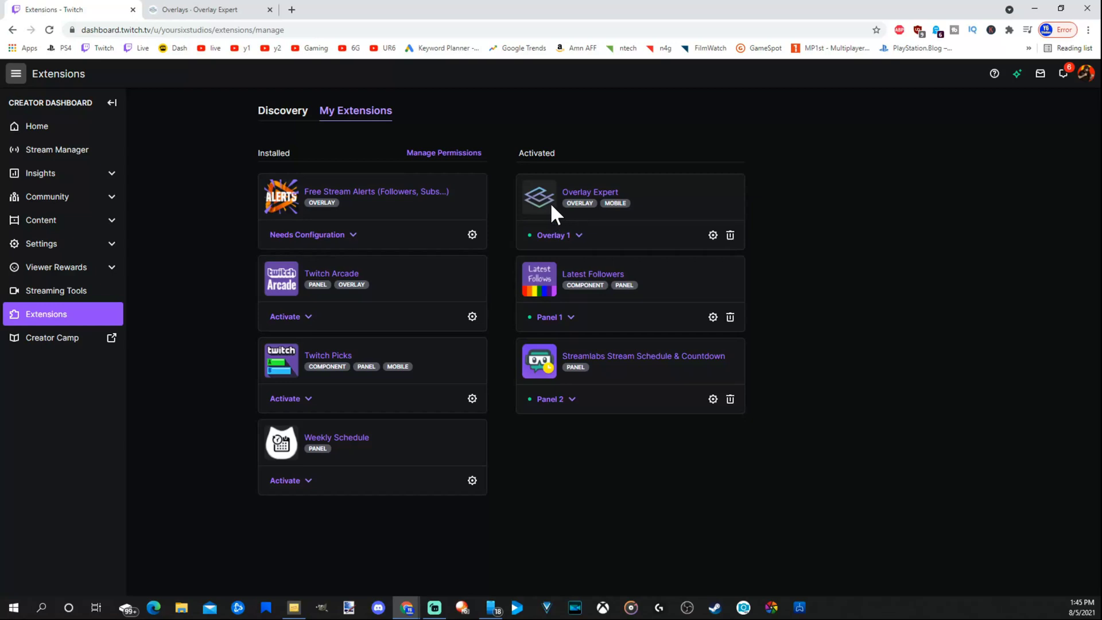
Step: Open Overlay Expert's configuration for YourSix Livestream and decline the new-user walkthrough
click(585, 193)
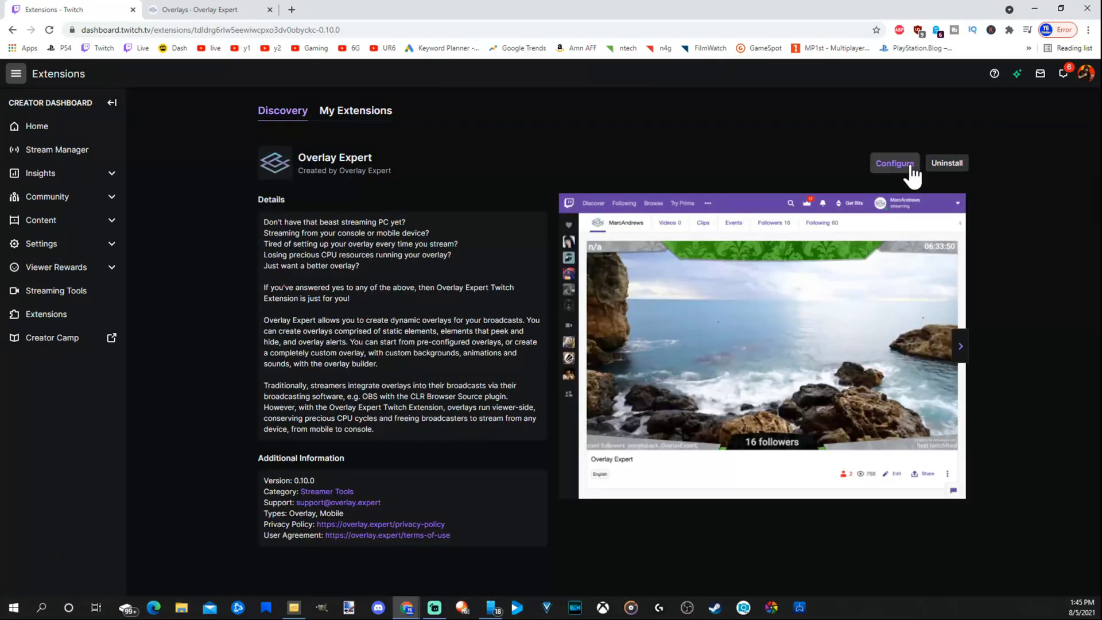
click(900, 166)
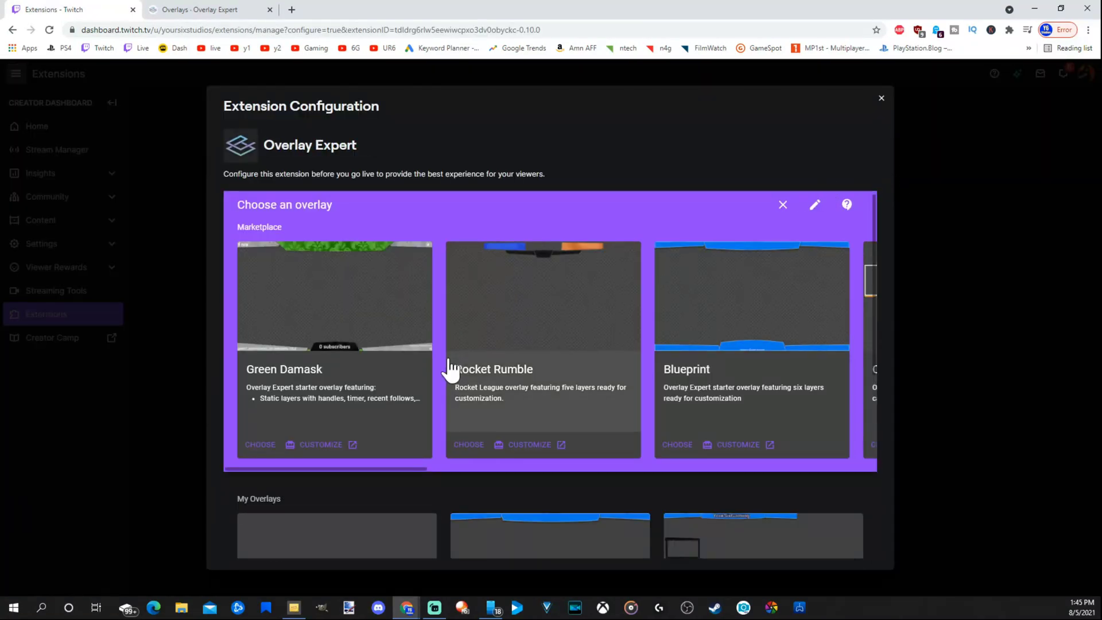
scroll(459, 328, down, 7)
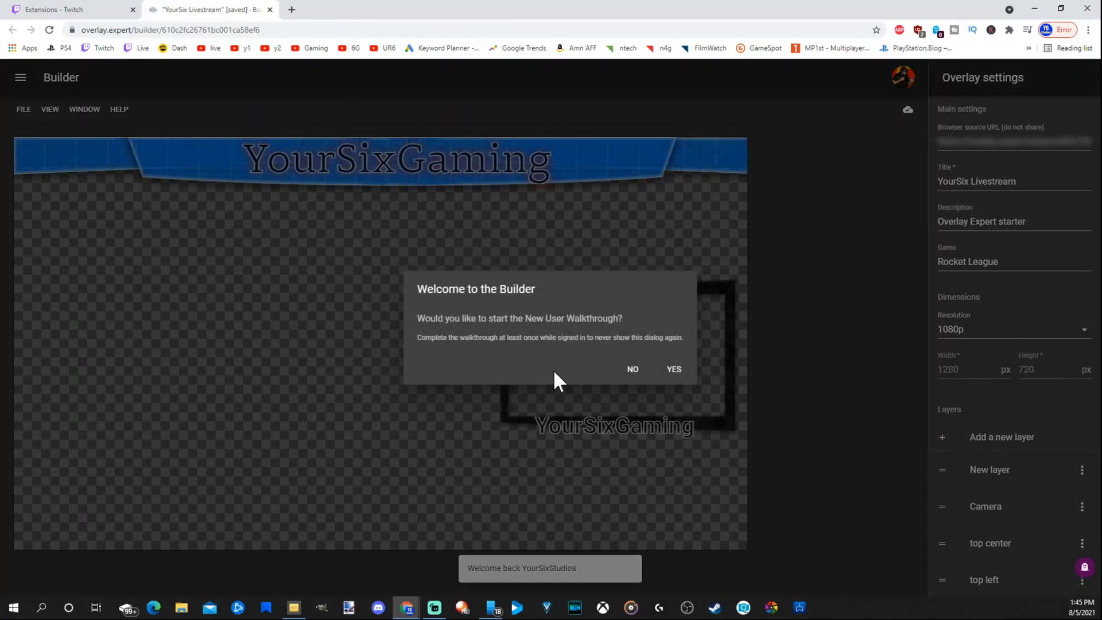
click(632, 369)
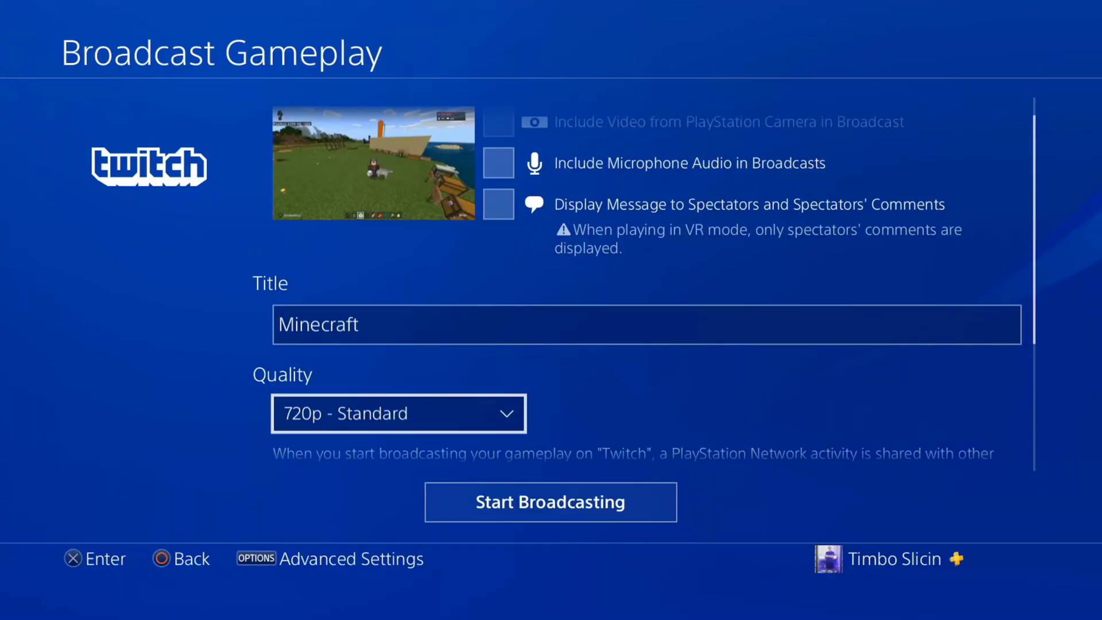
Step: Start Broadcasting the Minecraft gameplay from the PS4 Broadcast Gameplay screen
key(Down)
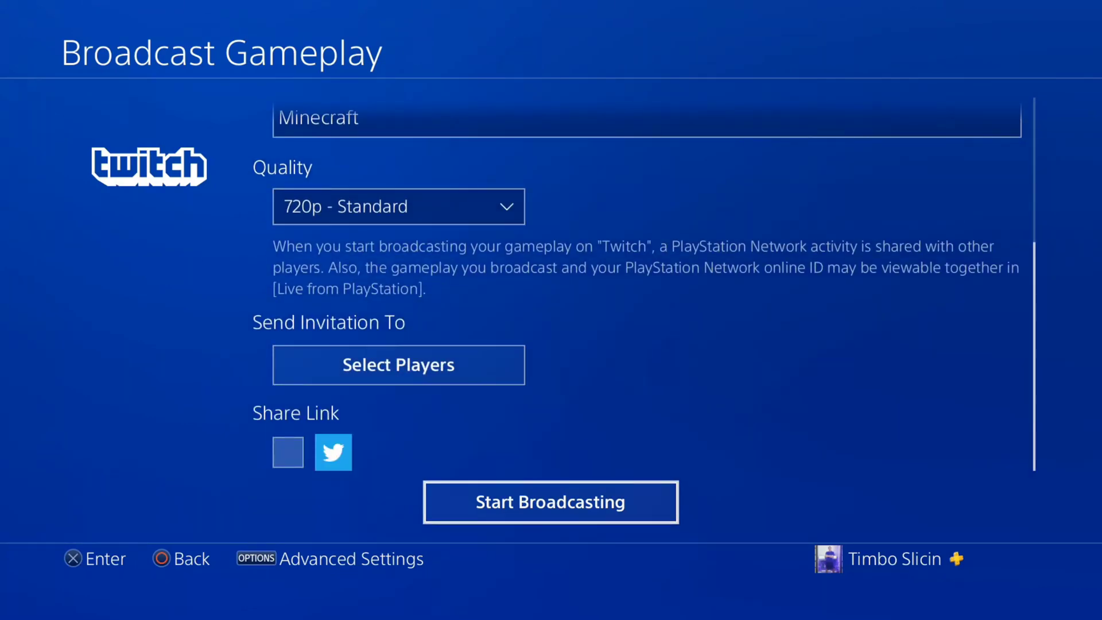
key(Return)
key(Return)
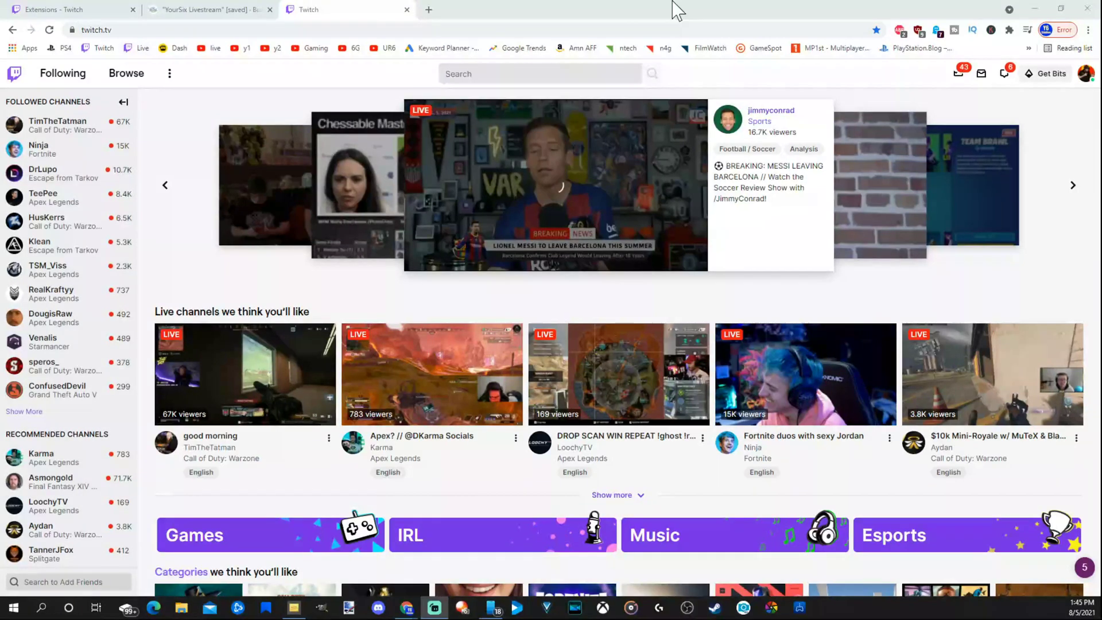
Step: Open the YourSixStudios channel page from the account menu to watch the live stream
click(1085, 73)
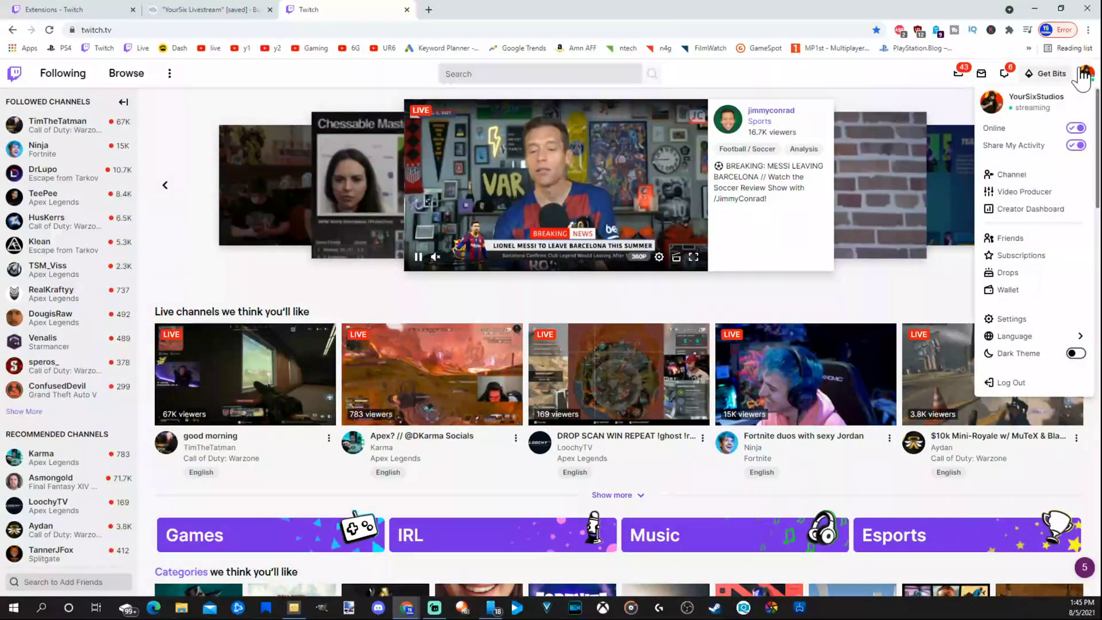
click(1023, 177)
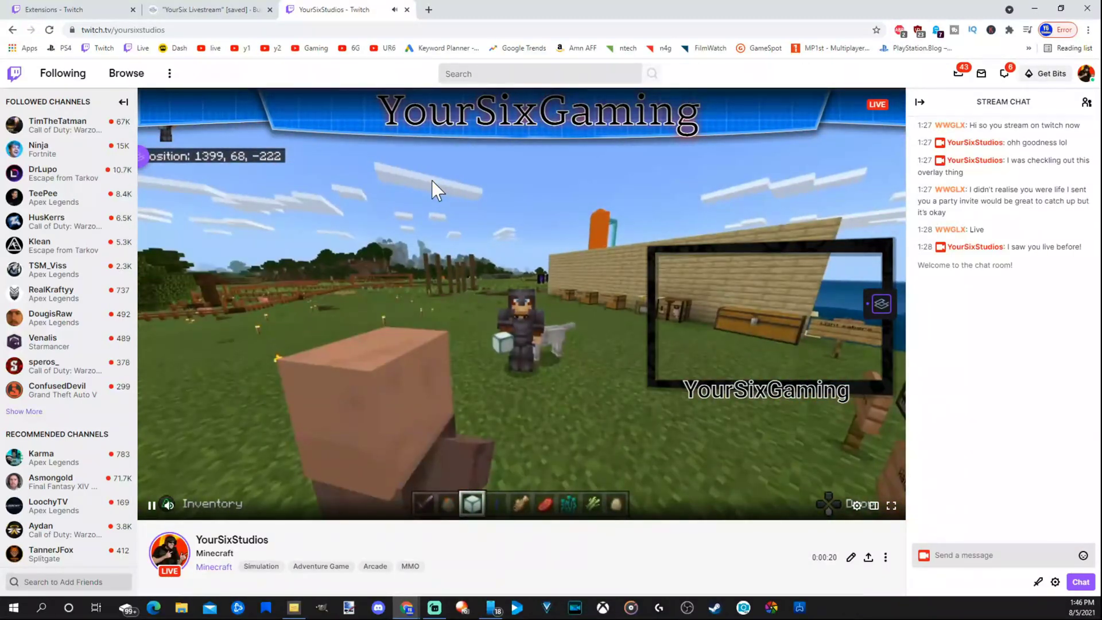
Step: Drag the Camera layer from the right side to the overlay's left edge and save
click(216, 10)
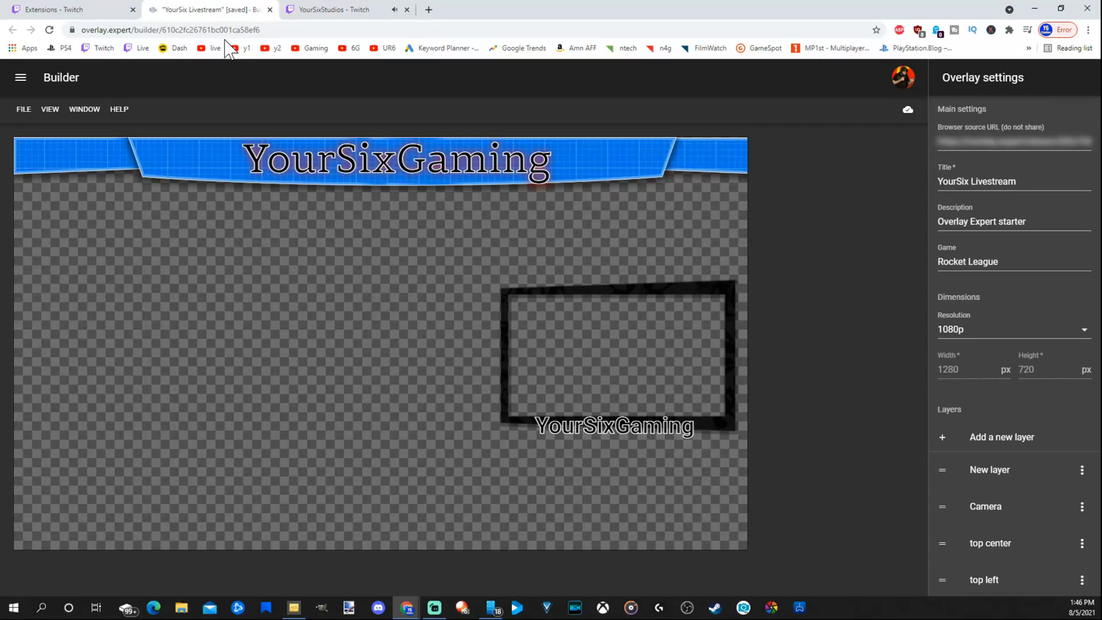
click(584, 351)
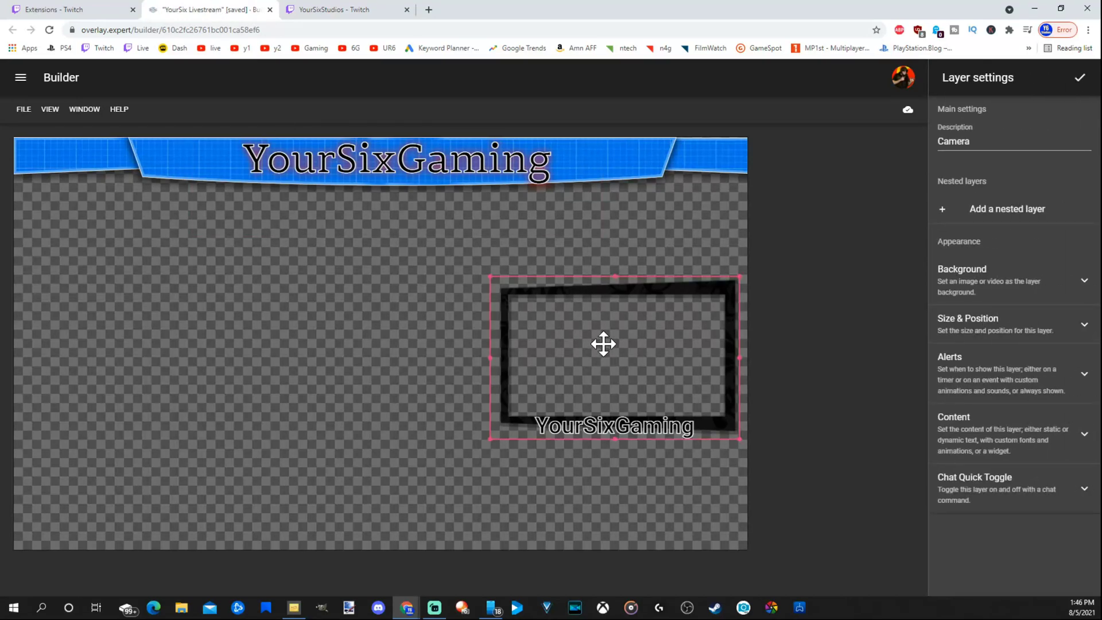
drag(603, 344, 136, 339)
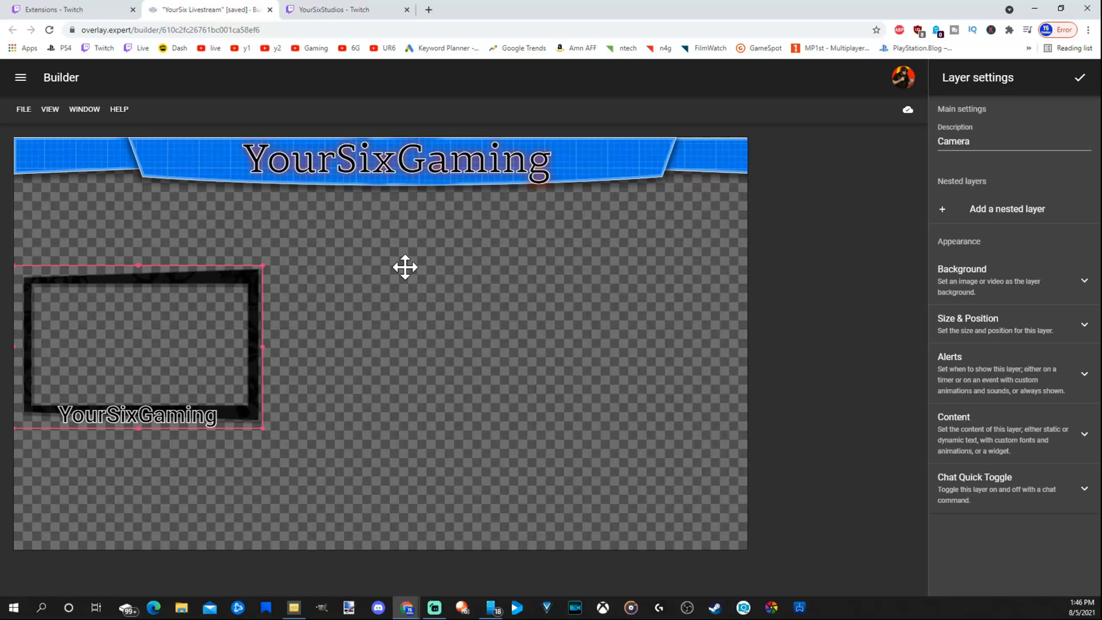
click(908, 112)
Step: Check the extension's chosen overlay, then view the live YourSixStudios Minecraft stream with the YourSixGaming banner and camera frame
click(92, 10)
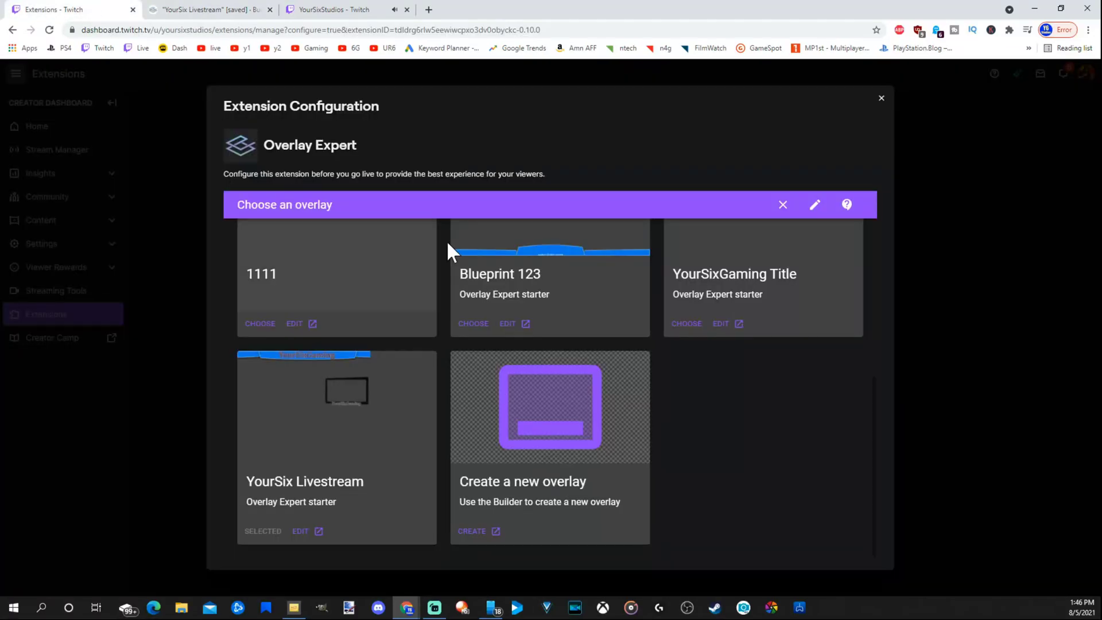
click(224, 10)
click(333, 9)
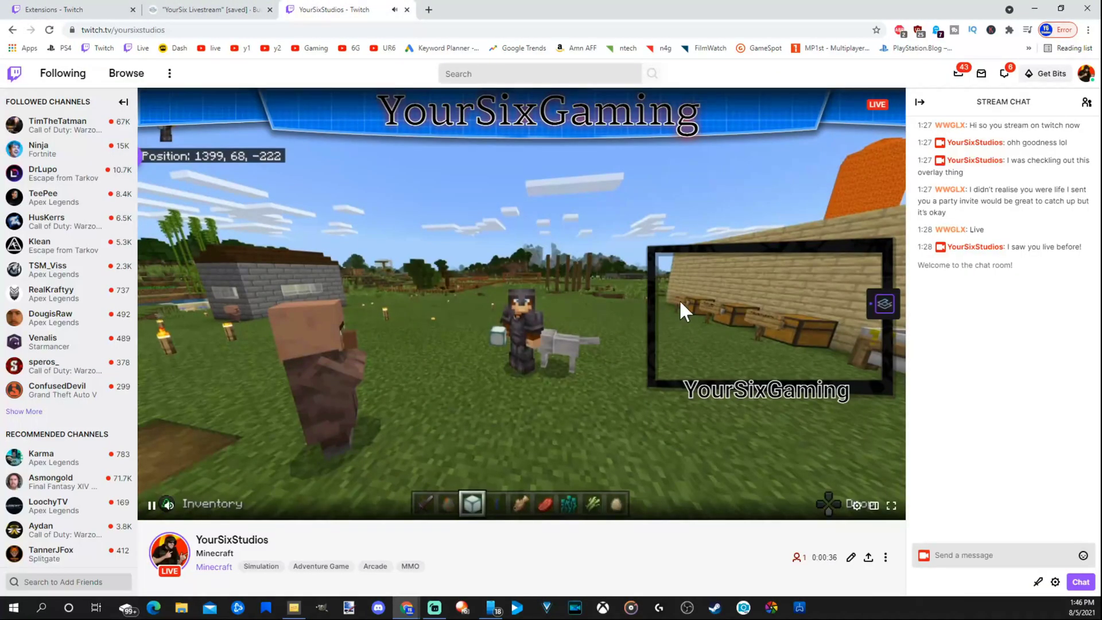